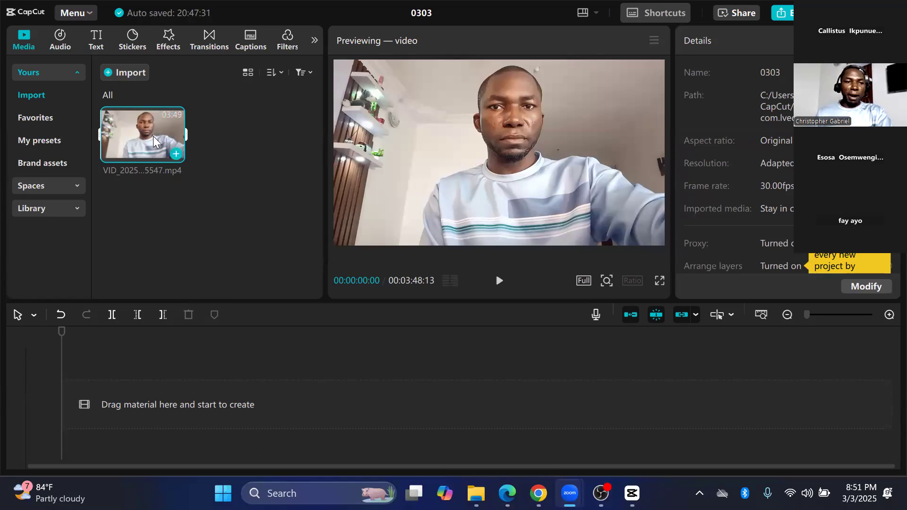
- Add the imported video to the timeline at its start and delete the clip again
click(176, 154)
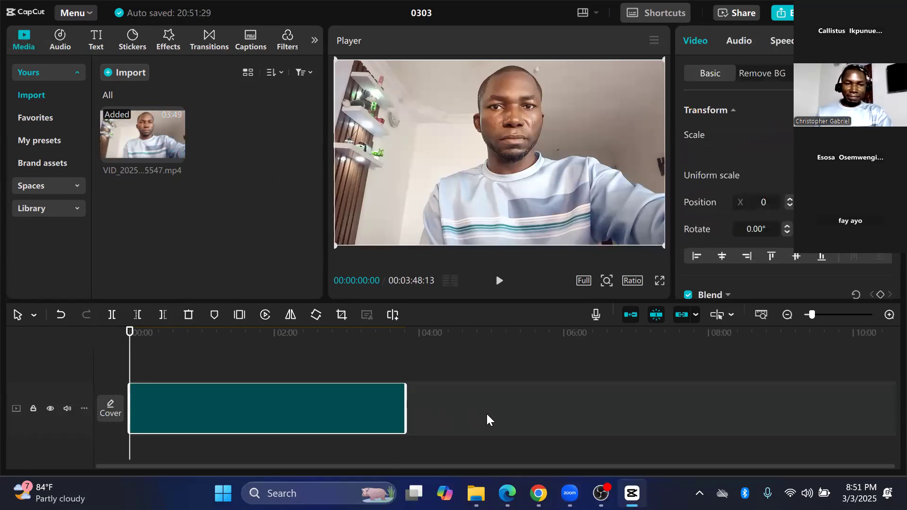
click(444, 364)
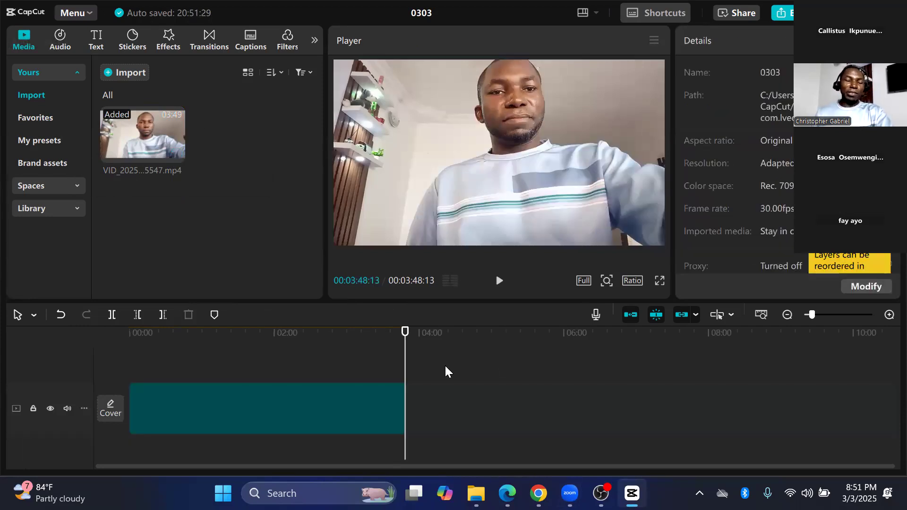
click(262, 407)
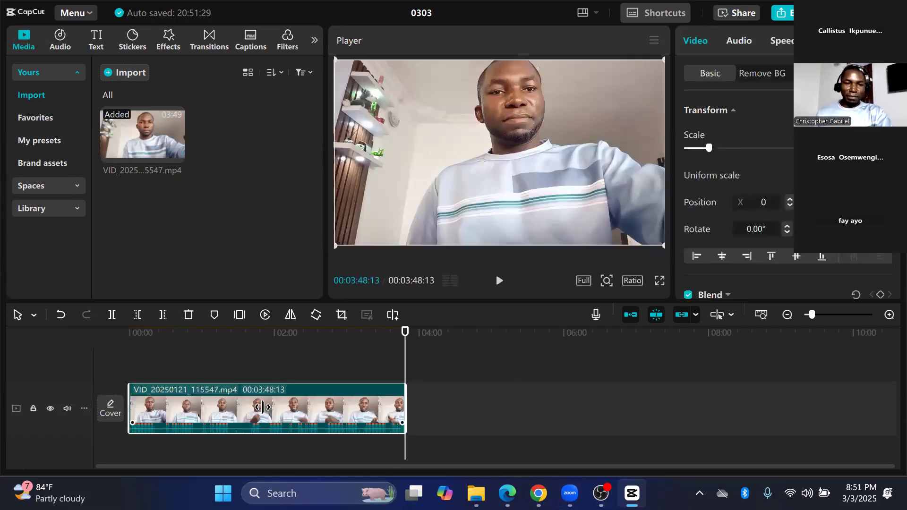
key(Delete)
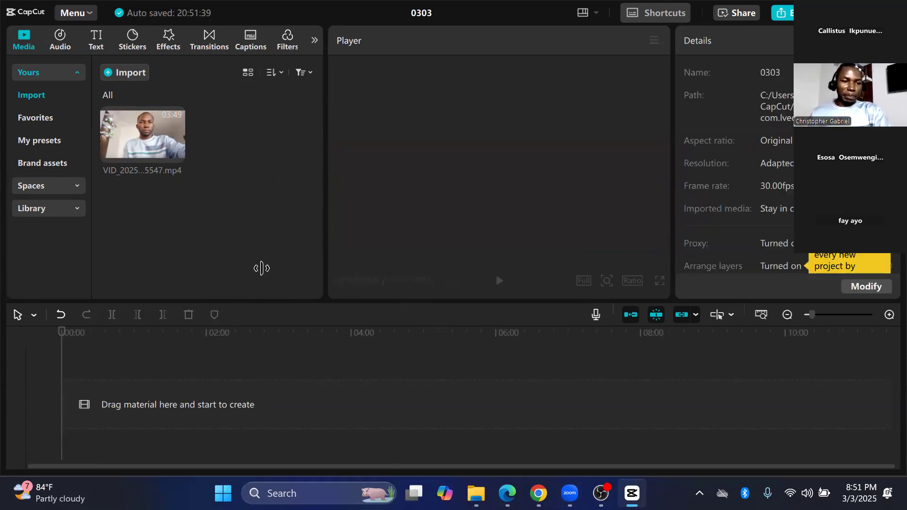
- Place the video from the media library onto the main track and remove it from the timeline
mouse_move(138, 136)
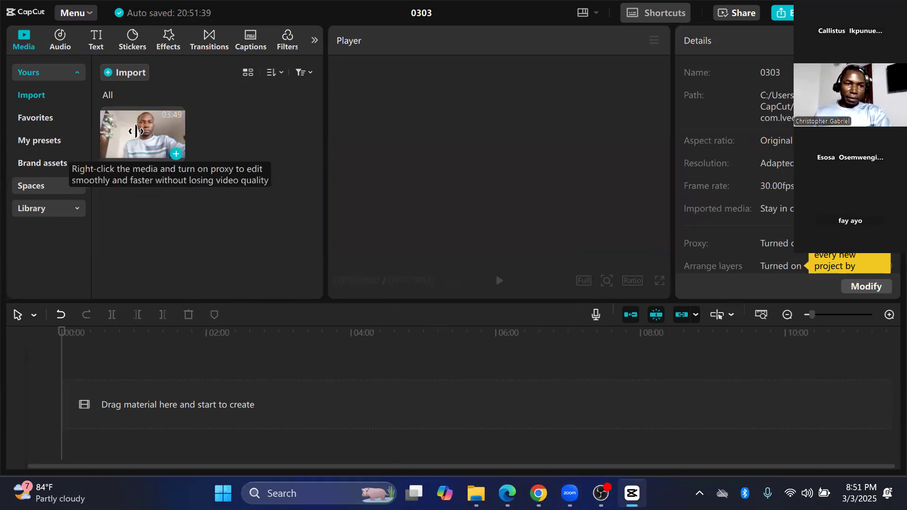
drag(136, 131, 137, 398)
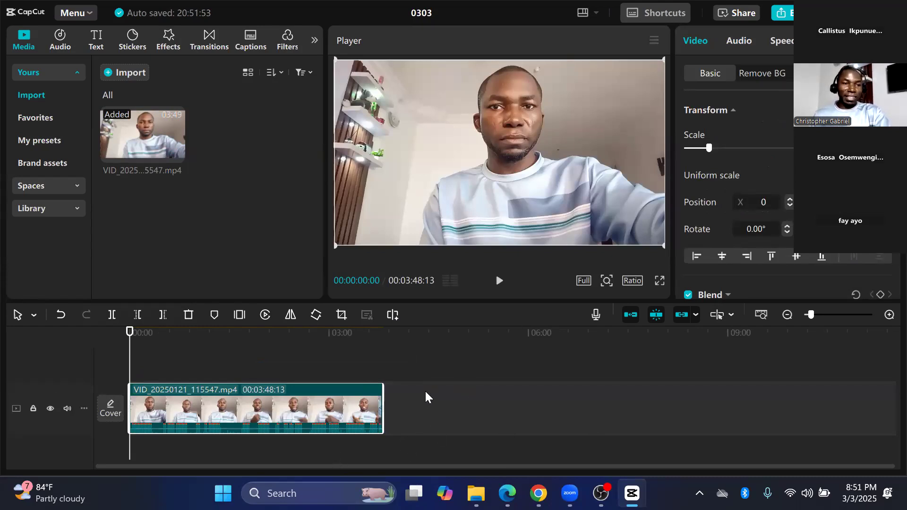
key(Delete)
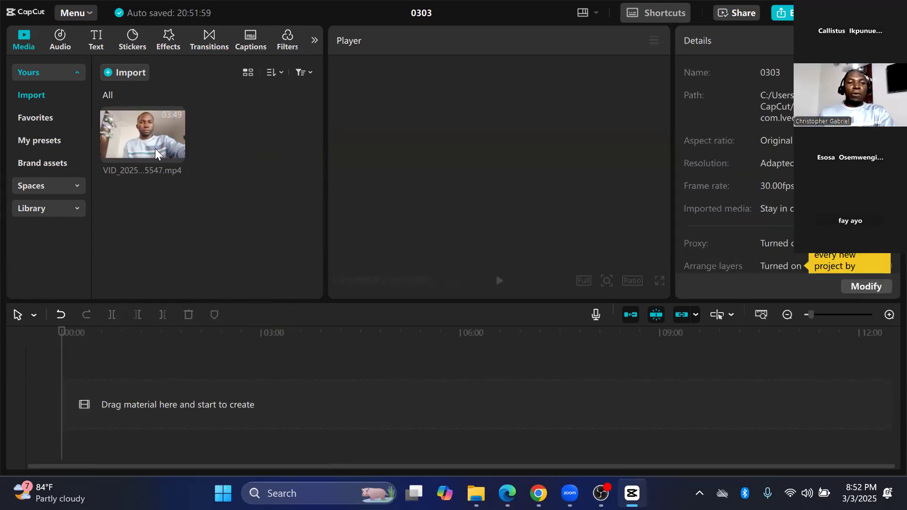
- Preview the opening seconds of the imported source video before adding it to the timeline
mouse_move(137, 140)
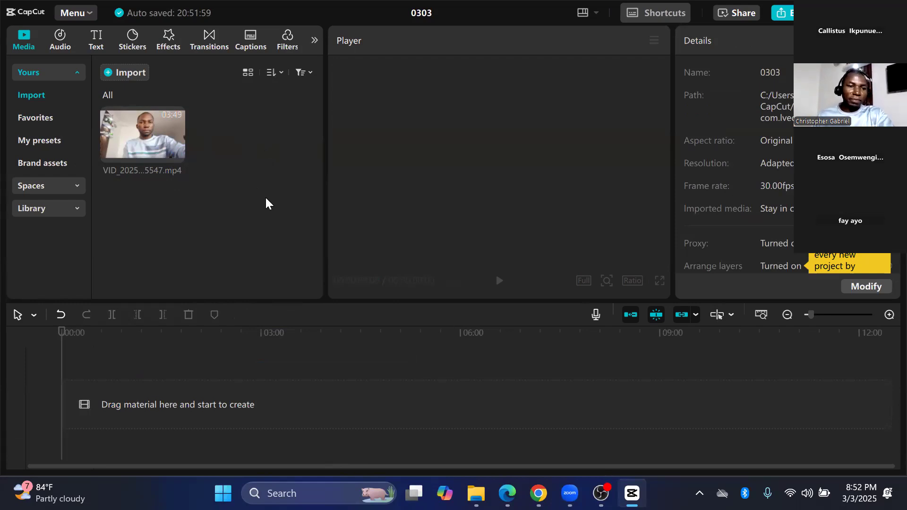
click(138, 138)
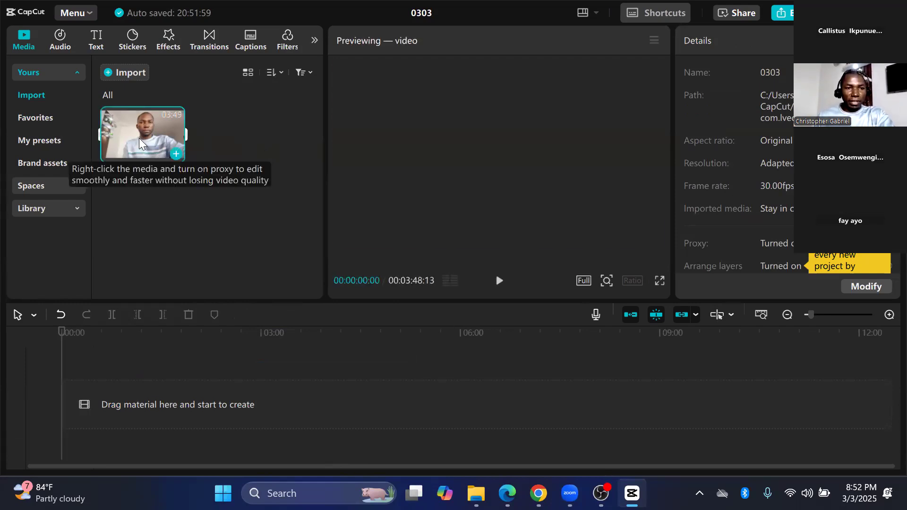
click(499, 281)
mouse_move(177, 150)
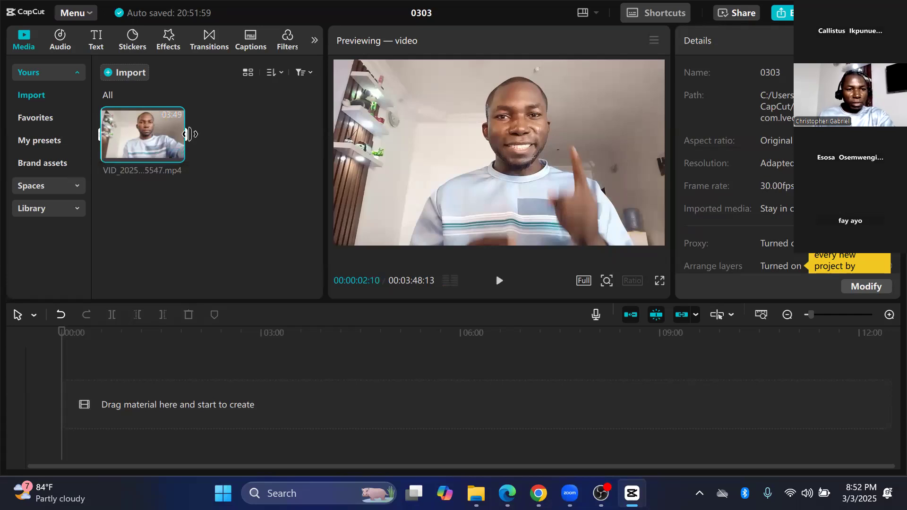
click(159, 148)
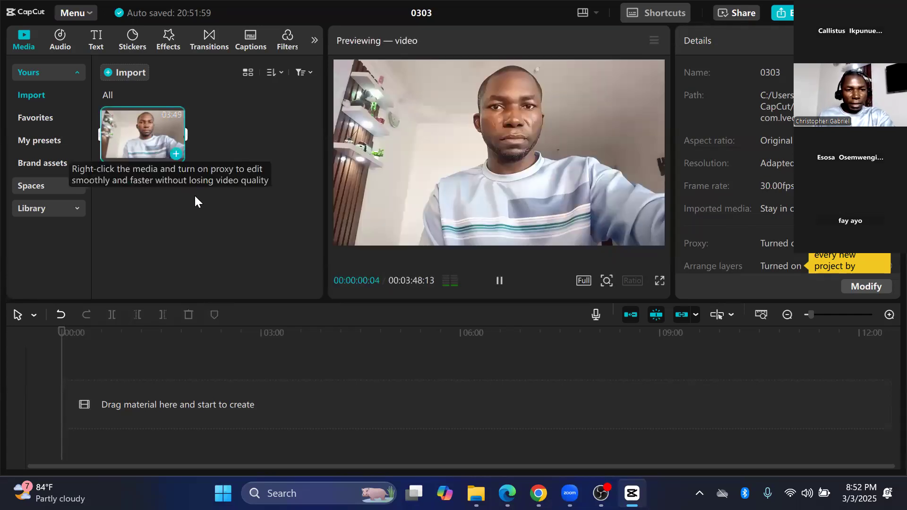
click(498, 281)
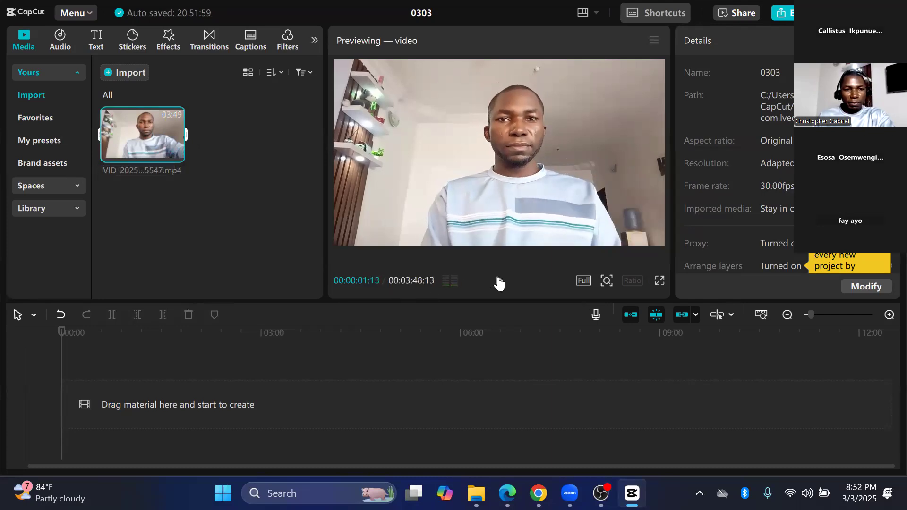
click(500, 284)
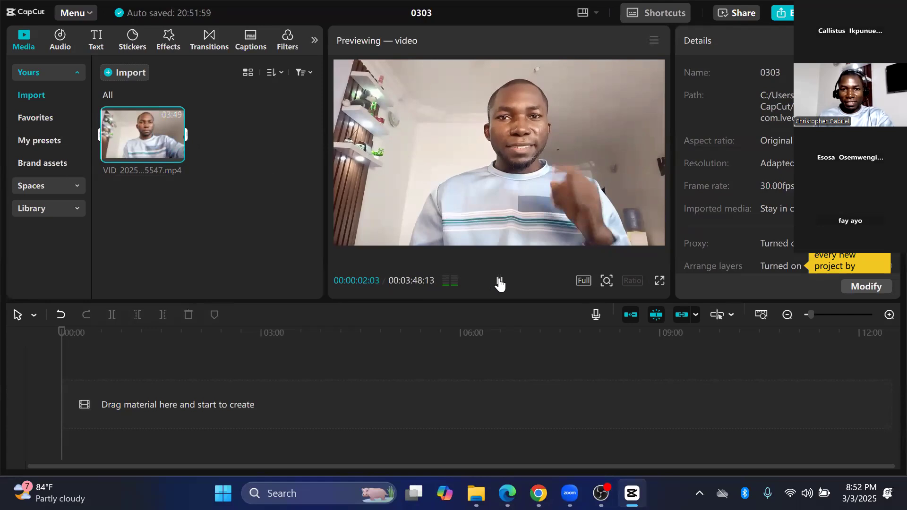
key(space)
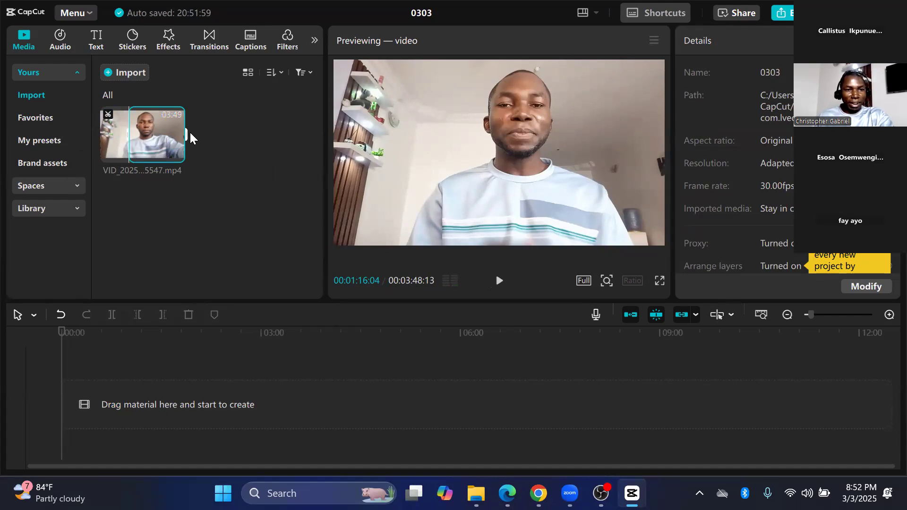
- Trim the source video to the section from about 1:16 to 2:36 and place that section on the timeline
drag(186, 133, 159, 133)
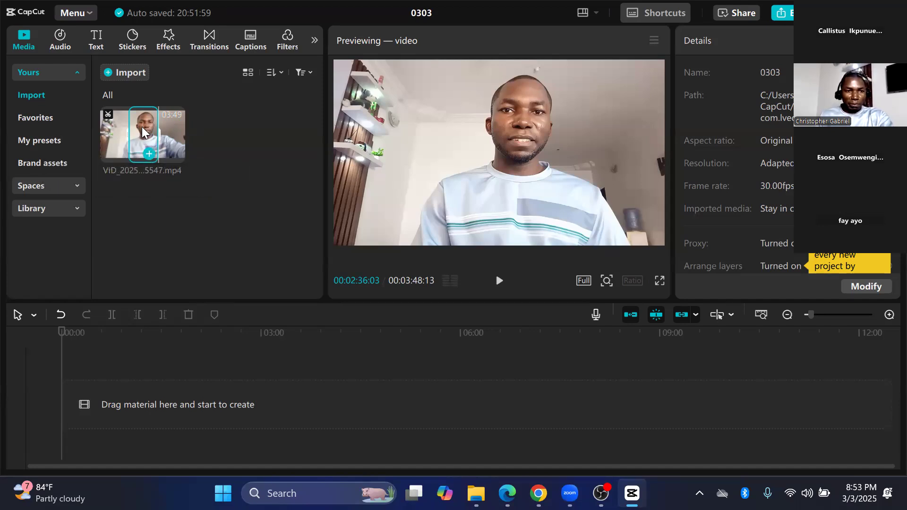
drag(142, 125, 138, 402)
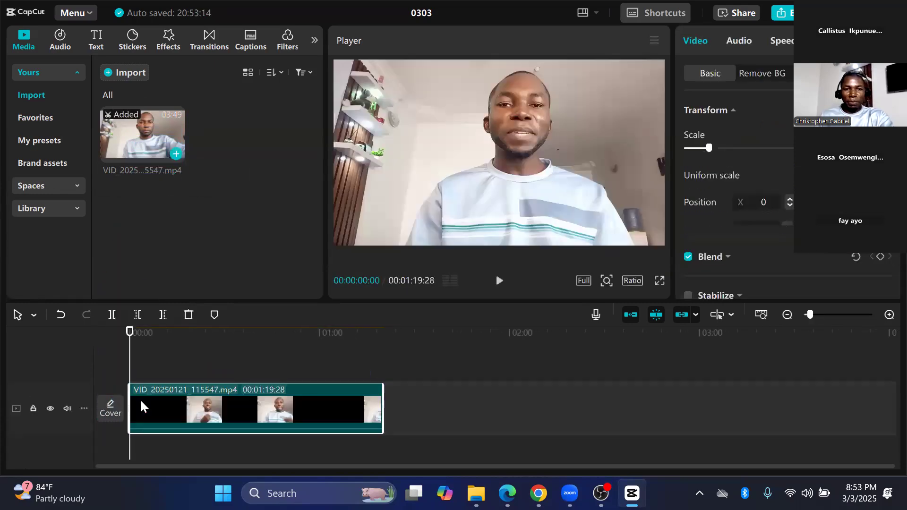
- Play the beginning of the trimmed clip from the timeline's start and delete the clip
click(499, 281)
click(500, 281)
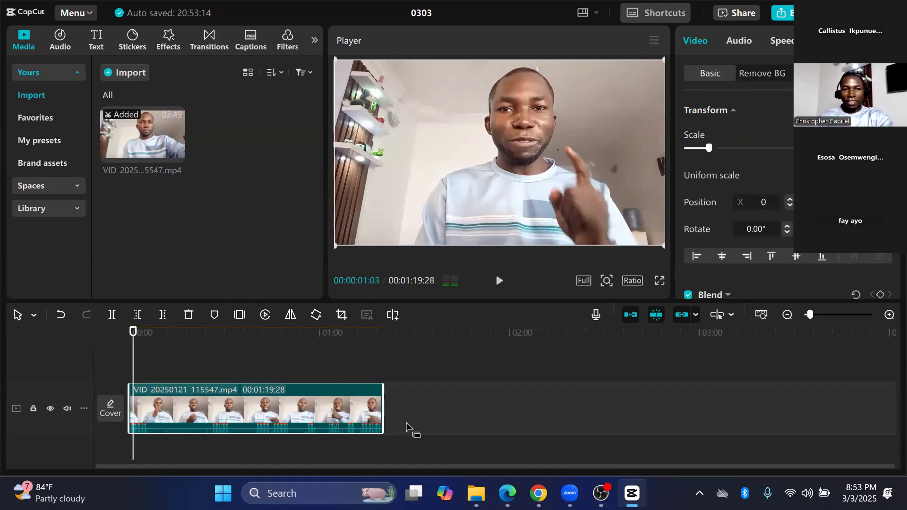
click(132, 365)
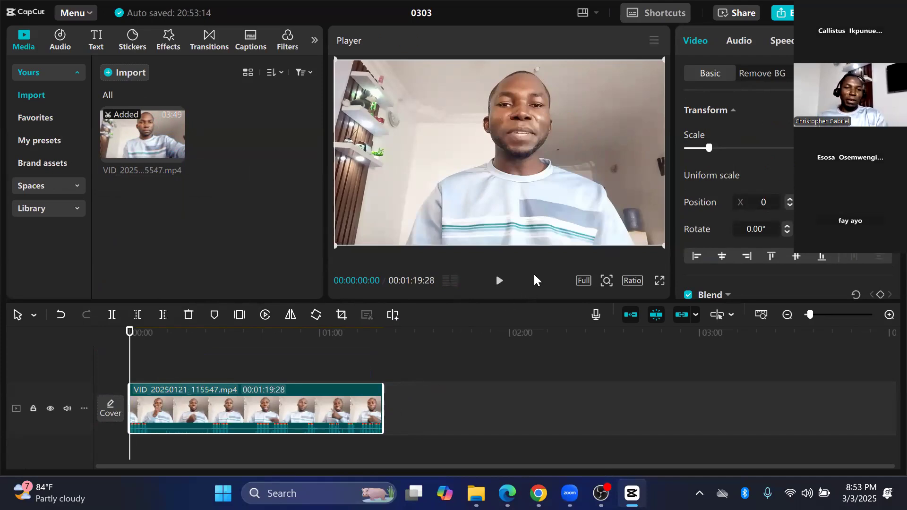
click(499, 282)
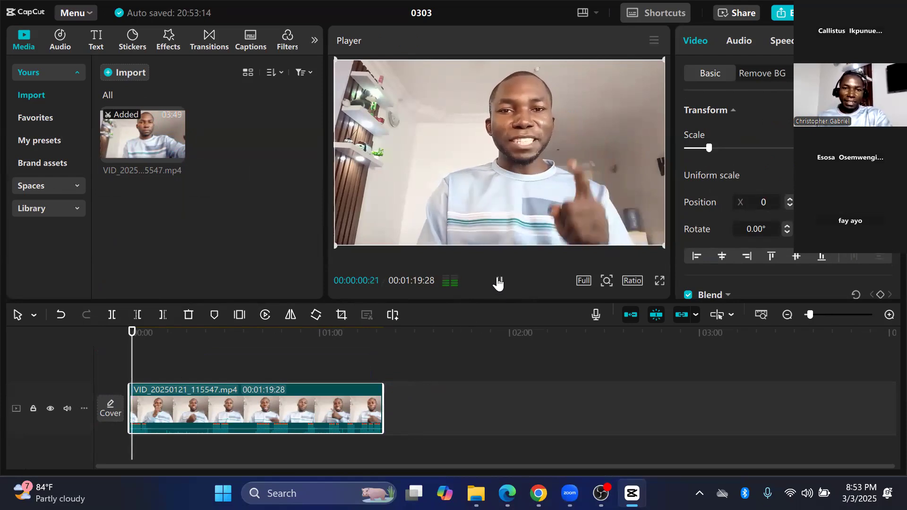
click(499, 281)
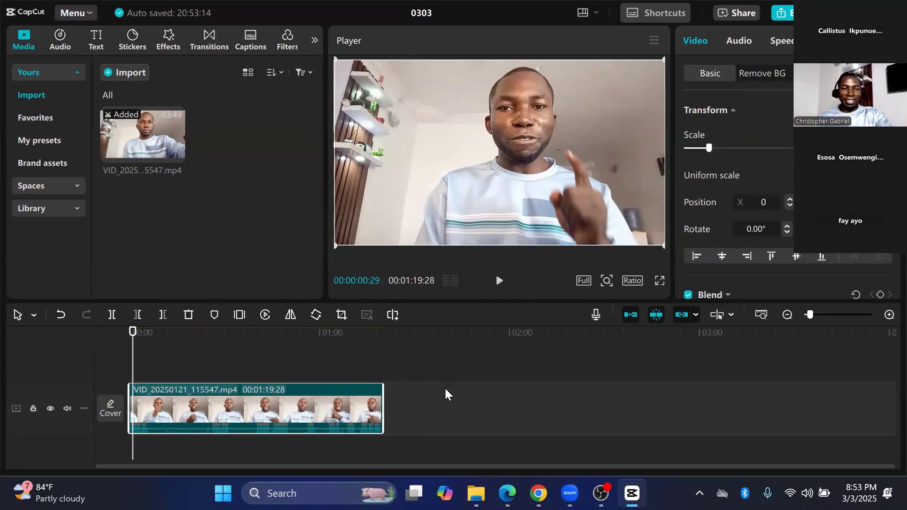
key(Delete)
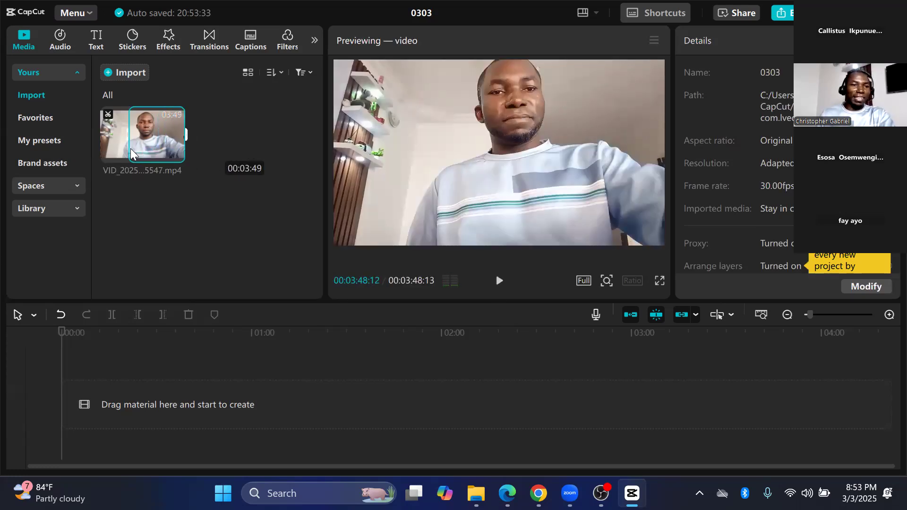
- Restore the source video's trim range to its full length and place the whole video on the timeline
mouse_move(185, 134)
mouse_down()
mouse_move(162, 133)
mouse_move(189, 132)
mouse_up()
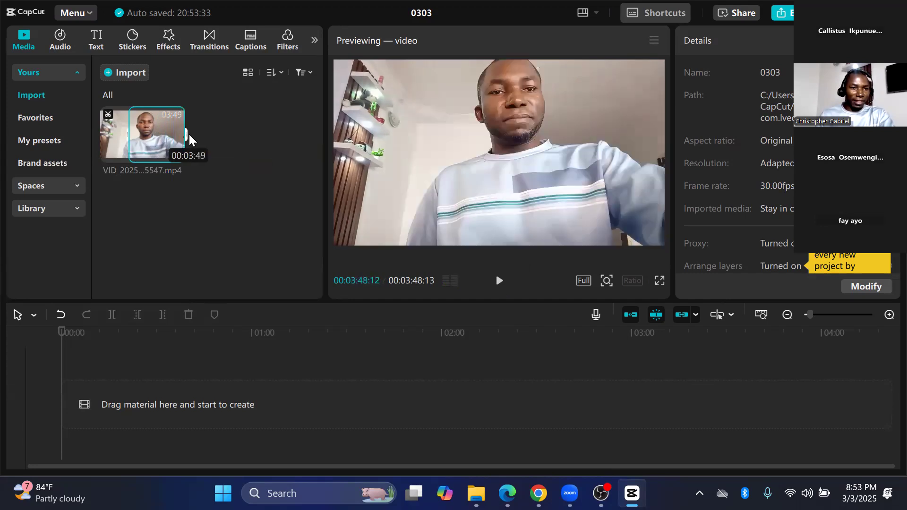
drag(131, 137, 137, 398)
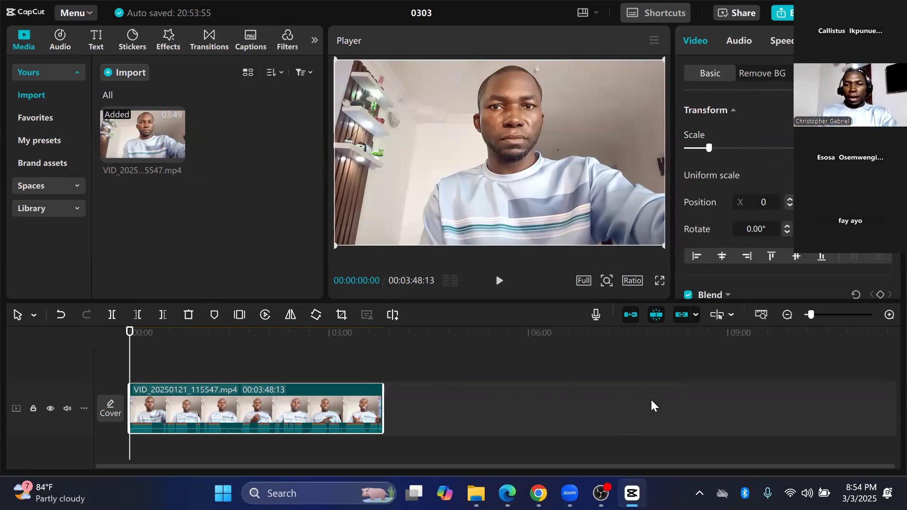
- Open the project settings with no clip selected and enter "clap edit" as the project name
click(487, 370)
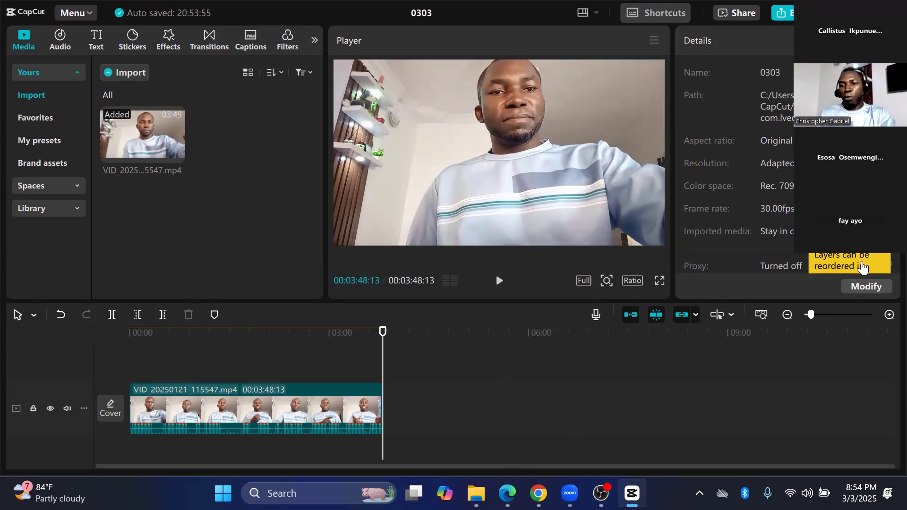
click(283, 399)
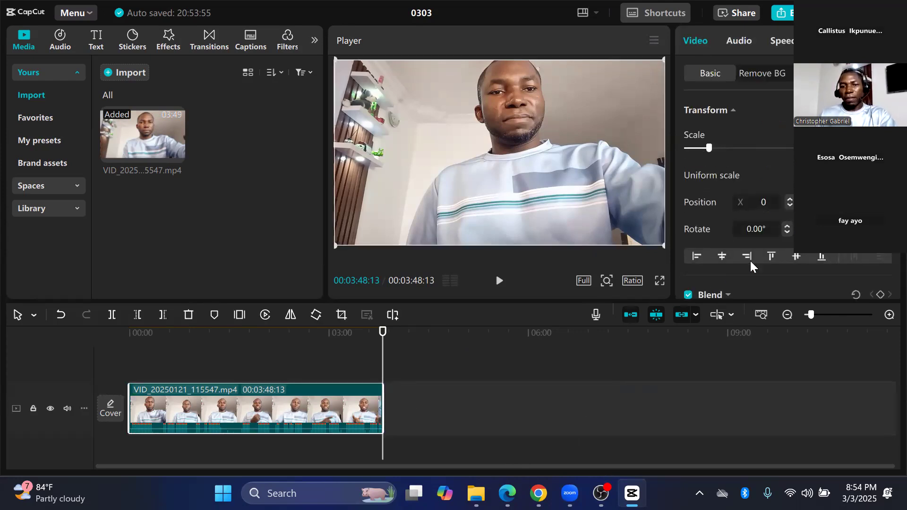
click(467, 371)
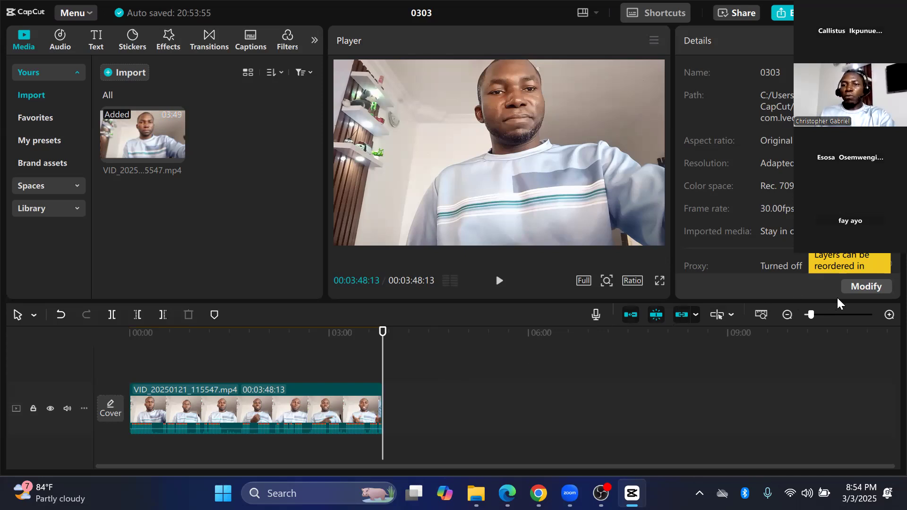
click(866, 287)
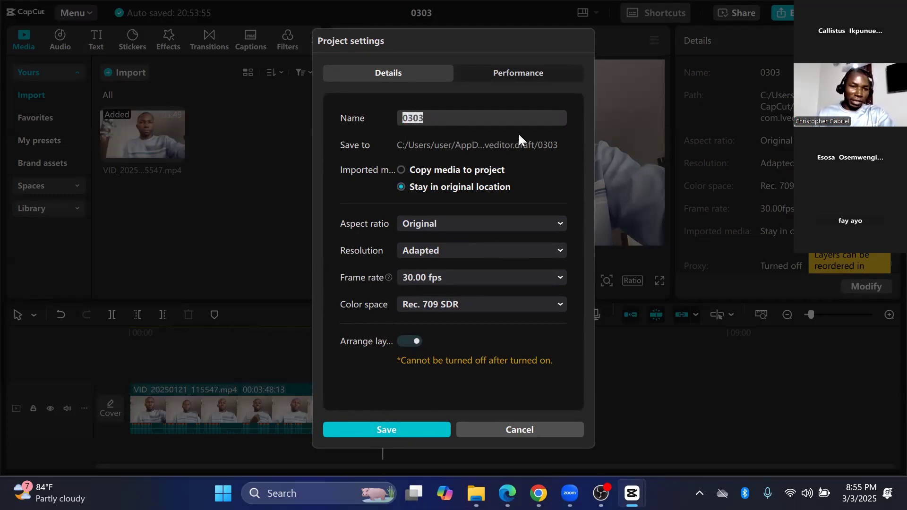
text(clap)
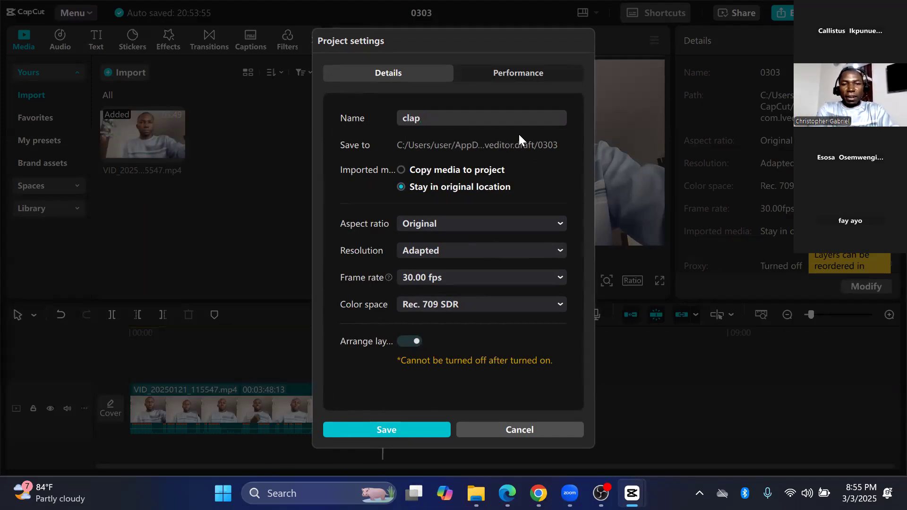
text( edit)
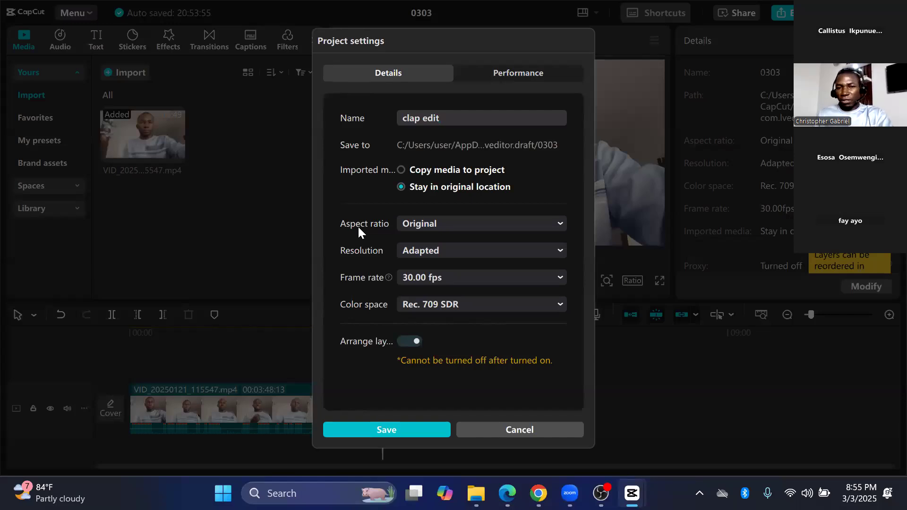
- Review the available aspect ratio, resolution and color space options, keeping Original, Adapted and Rec. 709 SDR
click(478, 222)
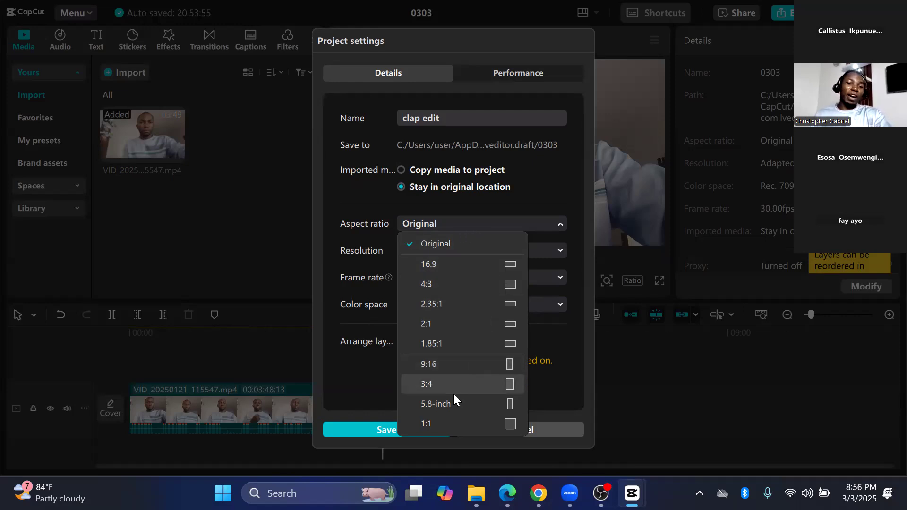
click(445, 246)
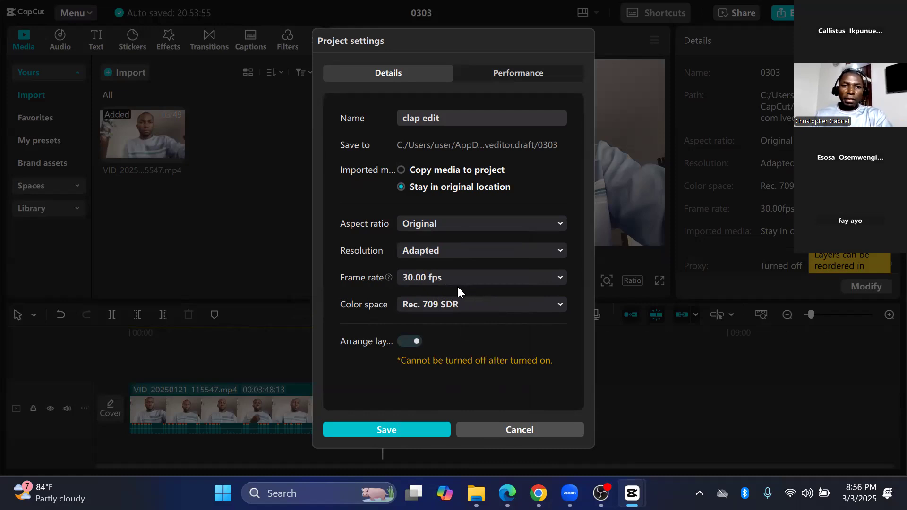
click(444, 248)
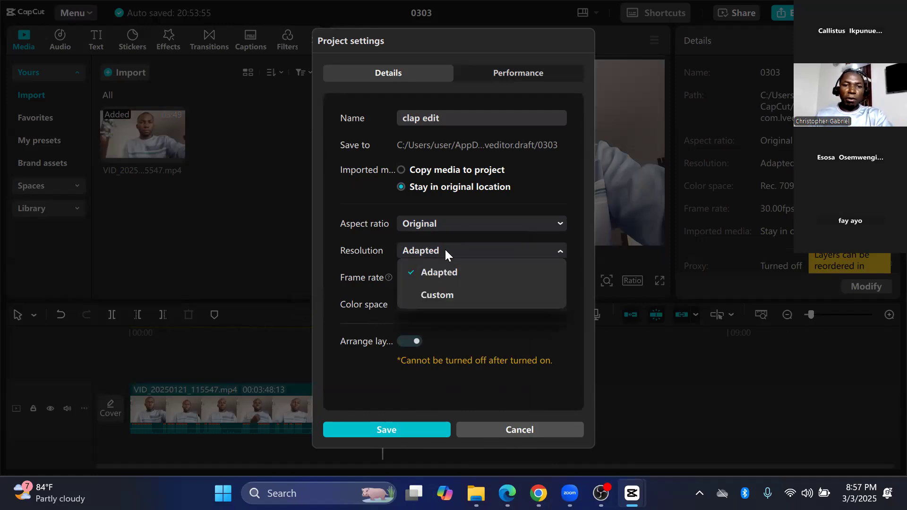
click(444, 247)
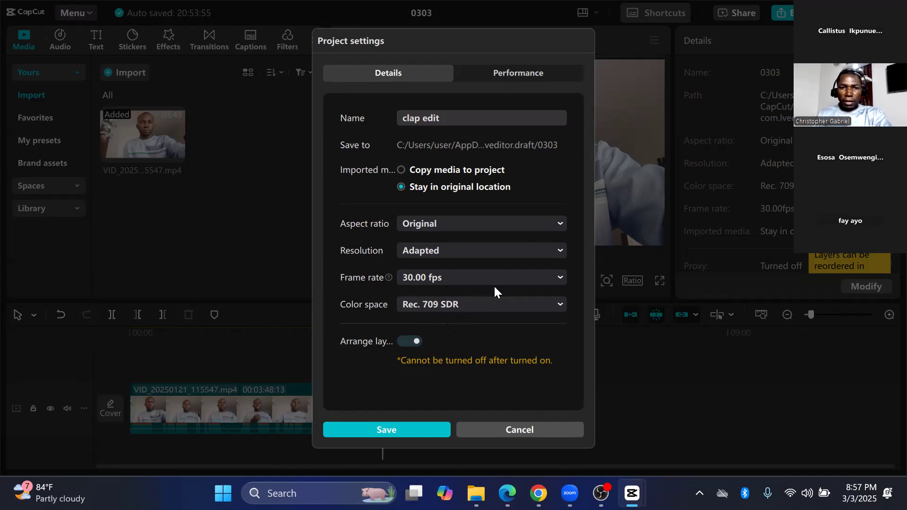
click(473, 304)
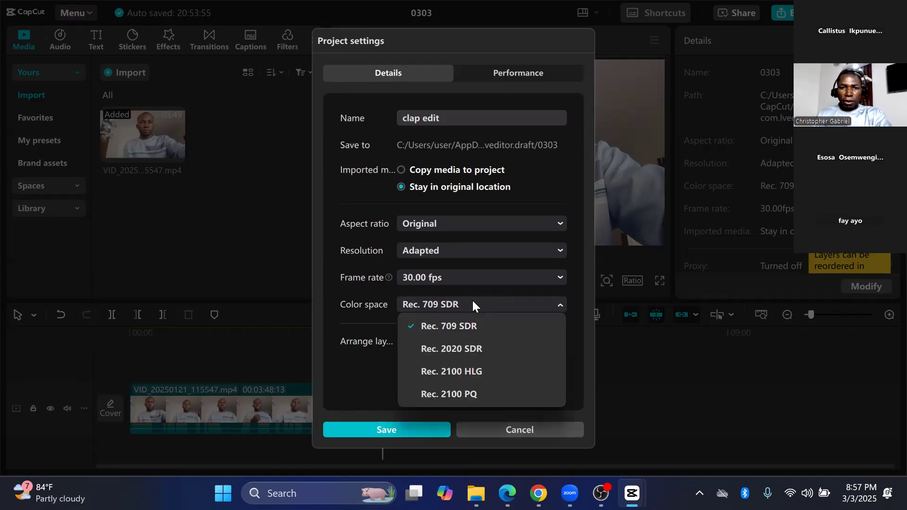
click(343, 328)
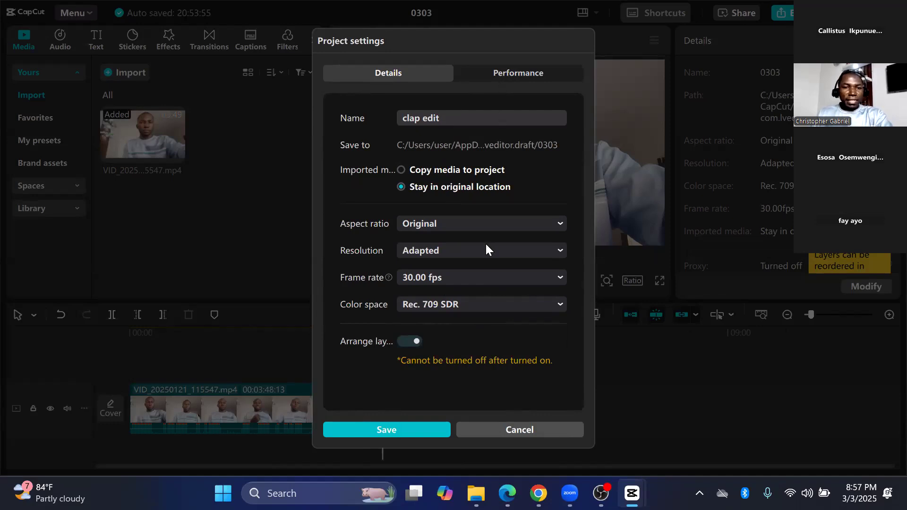
- Save the project settings and check the player's aspect ratio options, keeping Original
click(403, 429)
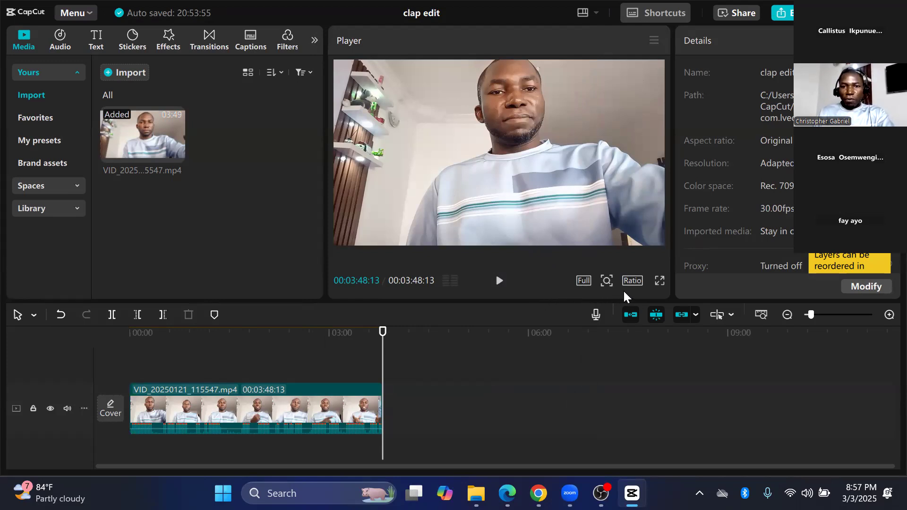
click(631, 281)
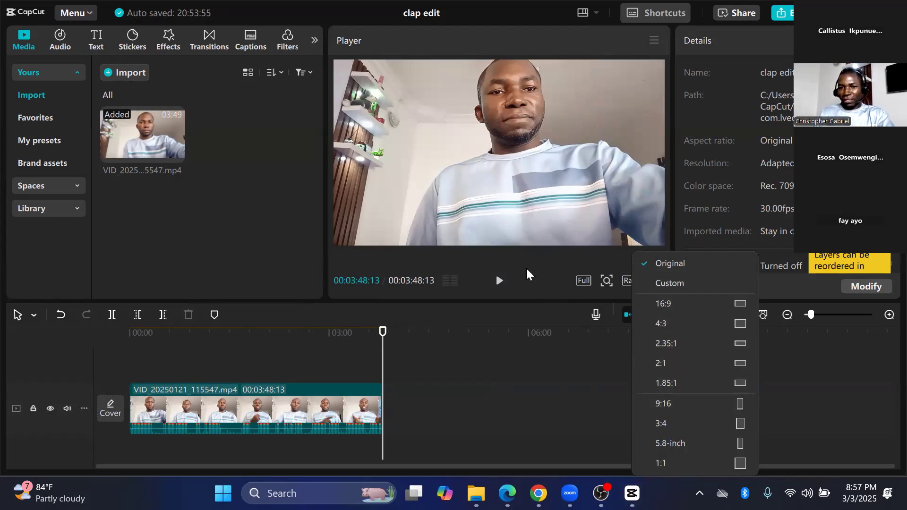
click(554, 267)
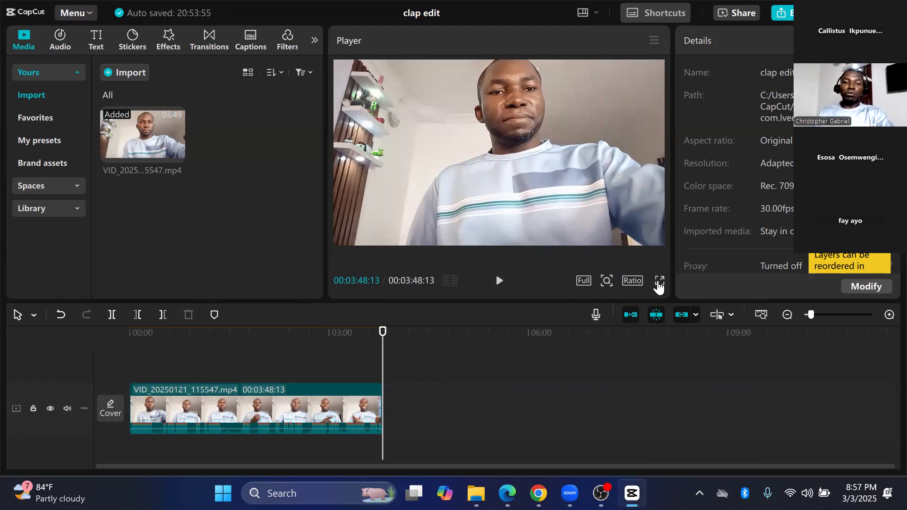
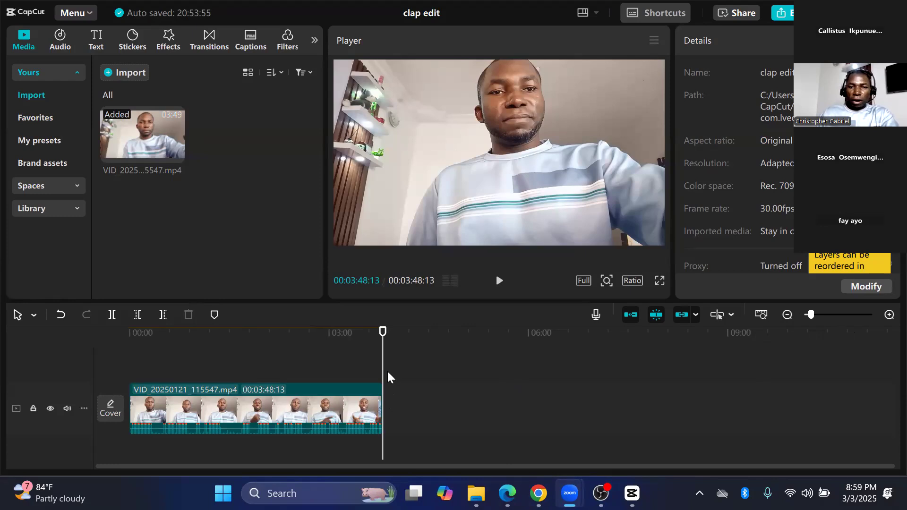
- Examine the whole clip on the timeline at several zoom levels, from its end back to its start
click(223, 409)
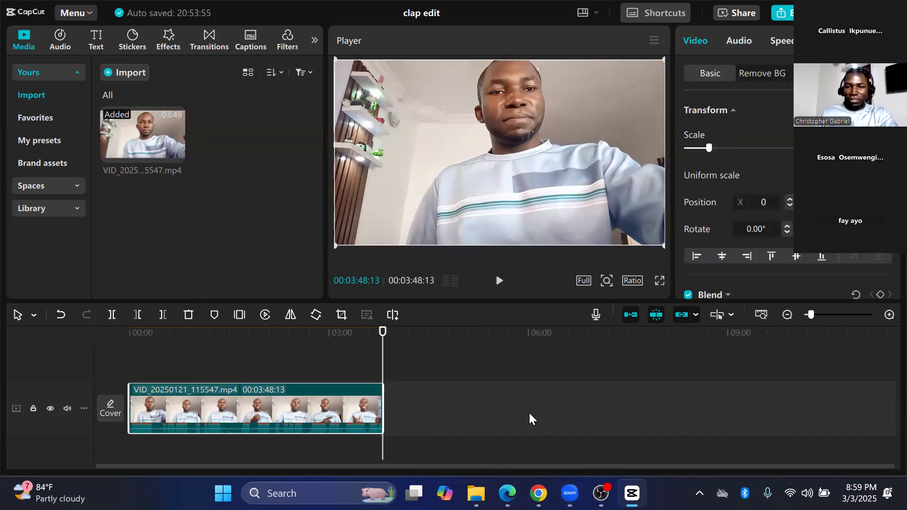
click(888, 315)
click(888, 315)
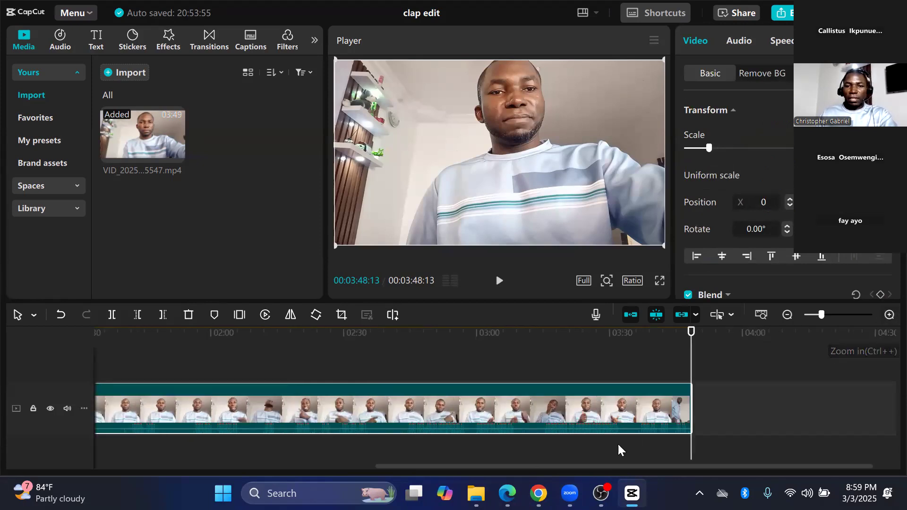
drag(491, 467, 222, 466)
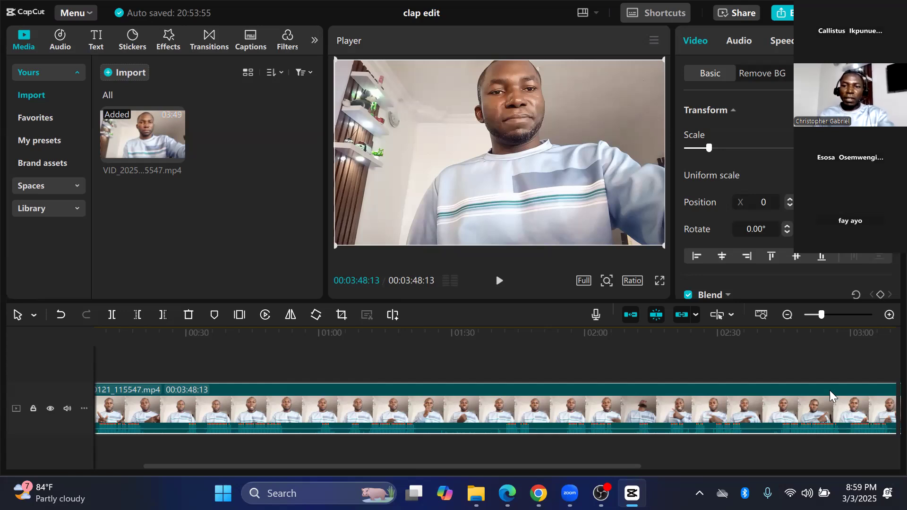
click(787, 313)
click(788, 314)
click(787, 314)
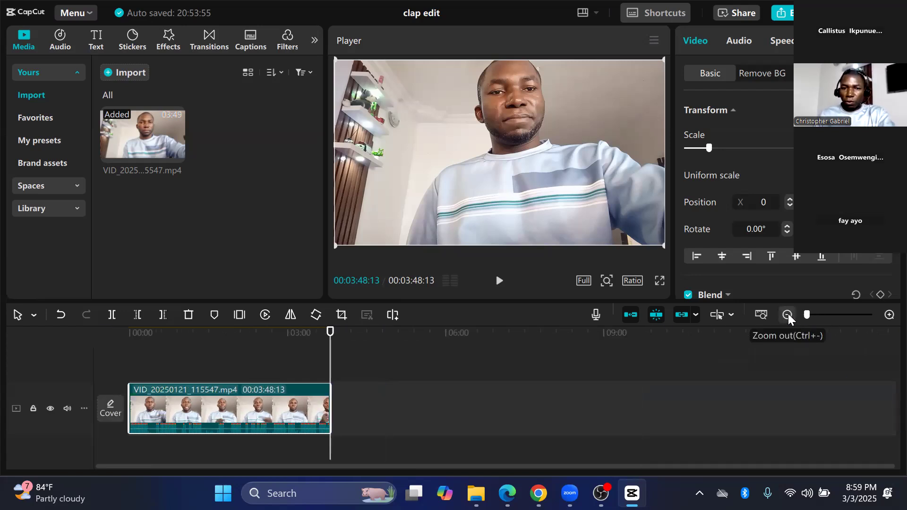
click(887, 315)
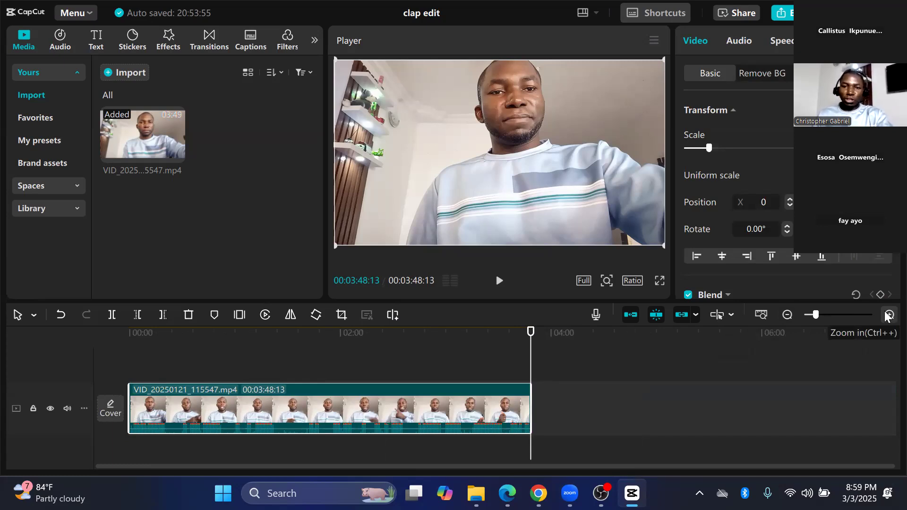
click(887, 315)
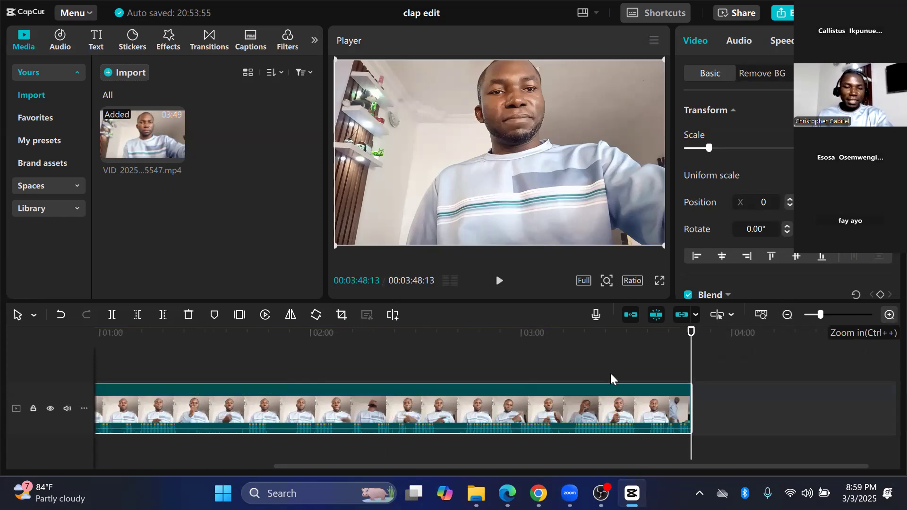
drag(500, 467, 235, 471)
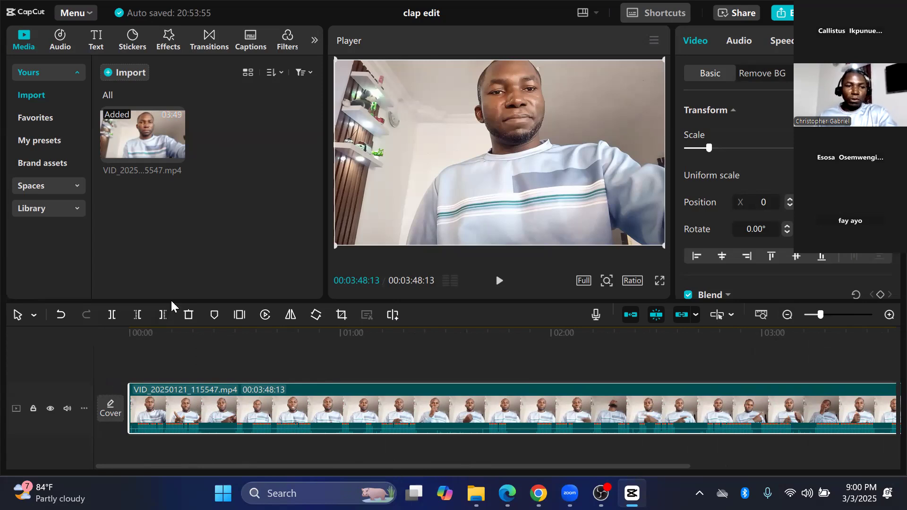
- Preview the opening seconds of the imported source video and pause it
click(150, 133)
key(space)
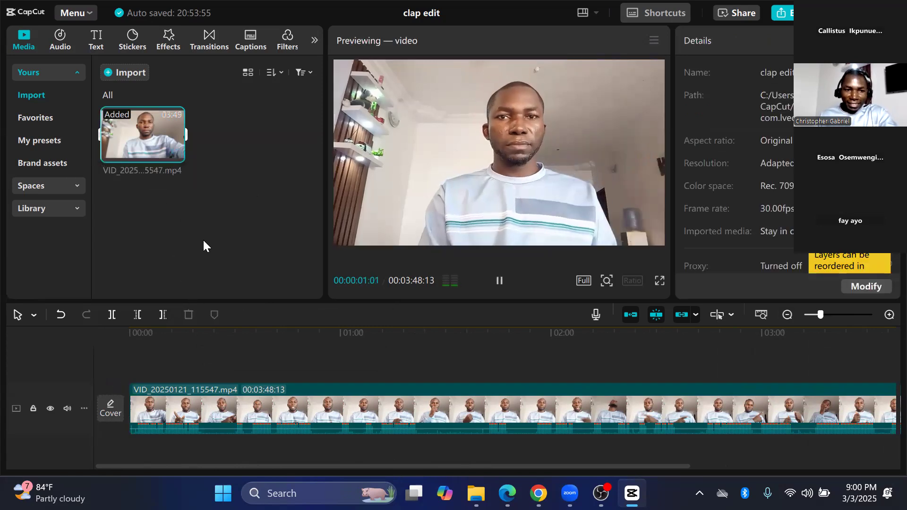
click(499, 280)
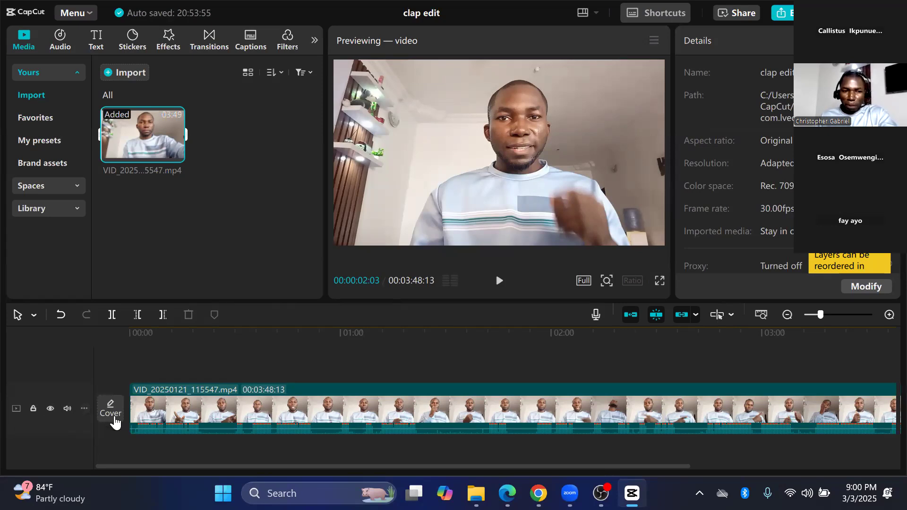
- Set the main video track's height to Tall
click(83, 408)
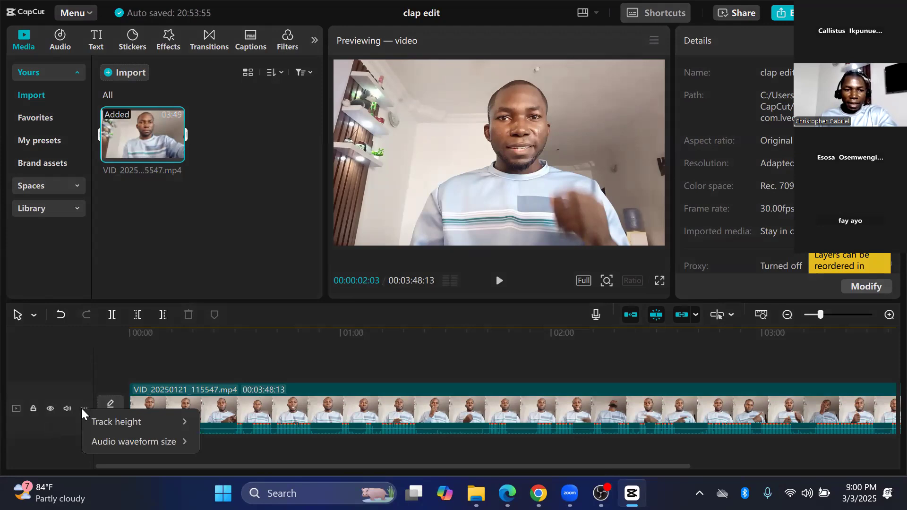
mouse_move(97, 426)
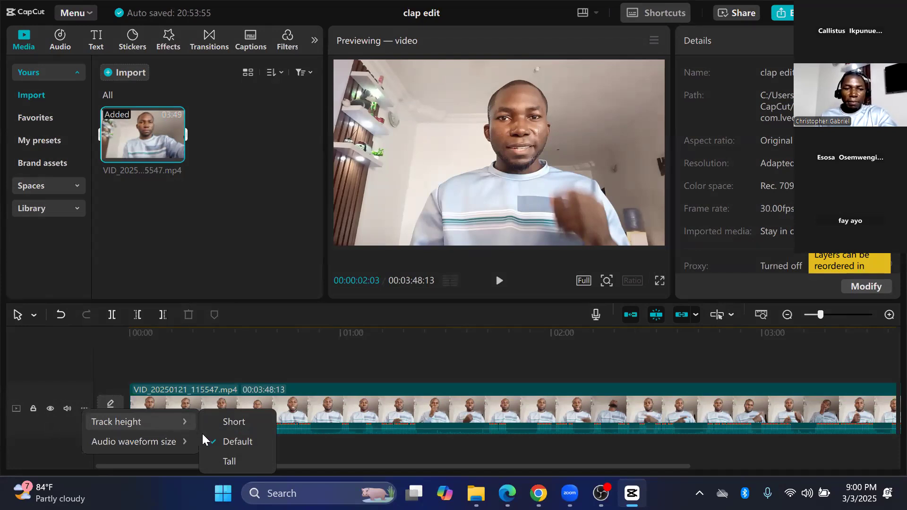
click(229, 462)
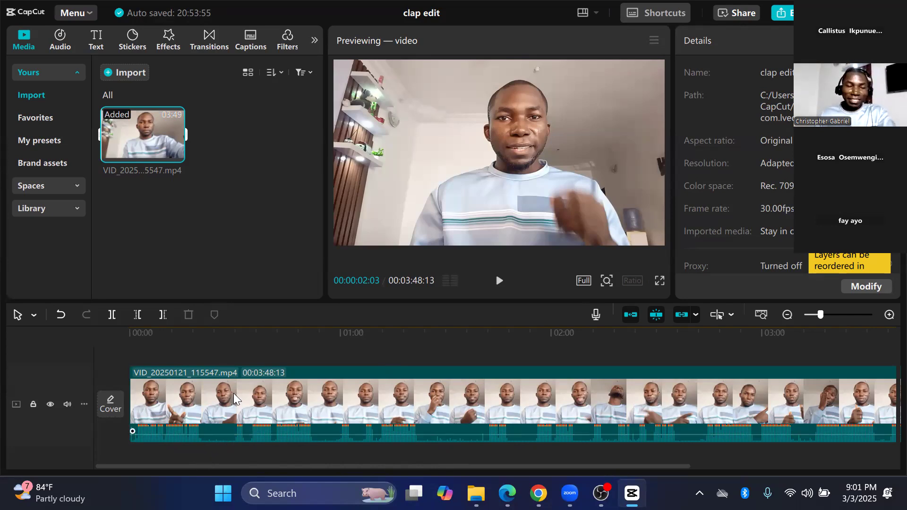
- Scrub the playhead from the clip's start to about 00:01:22 and play a short section from there
click(131, 351)
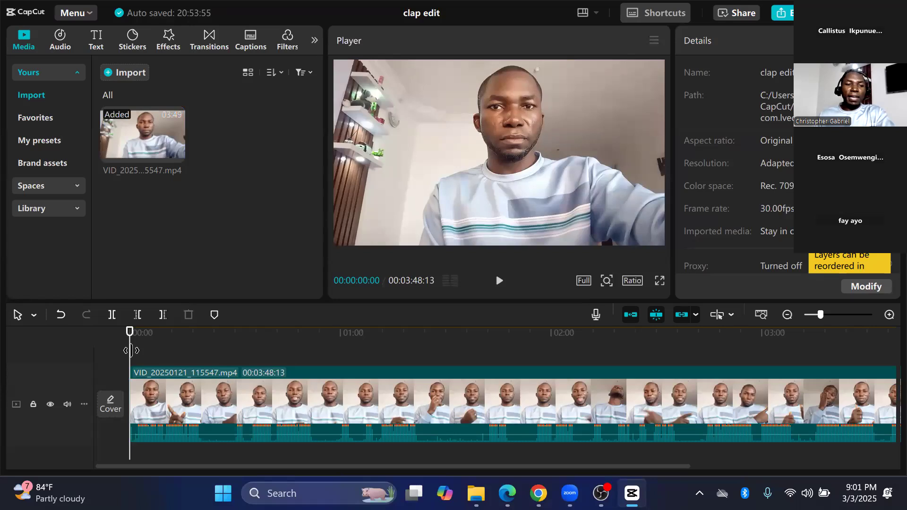
drag(131, 350, 138, 355)
click(130, 334)
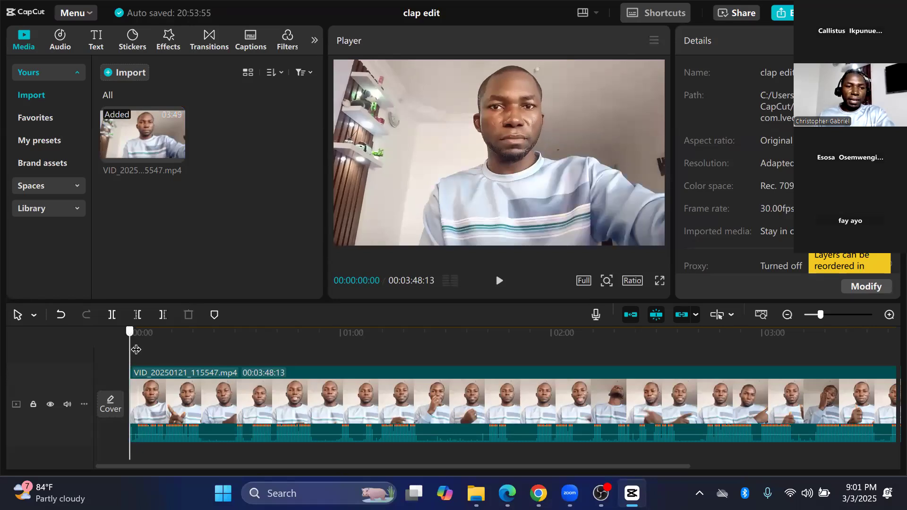
click(137, 351)
click(222, 352)
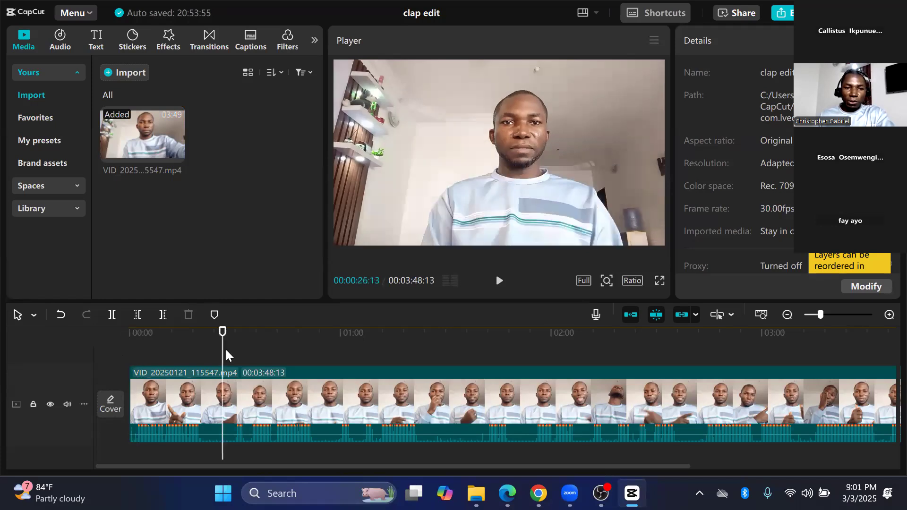
click(278, 356)
drag(276, 355, 297, 347)
click(332, 343)
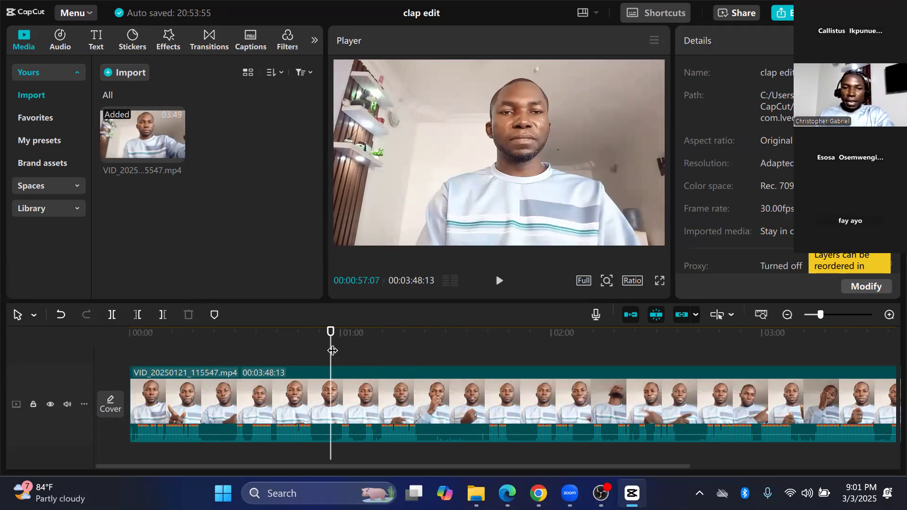
drag(333, 350, 419, 363)
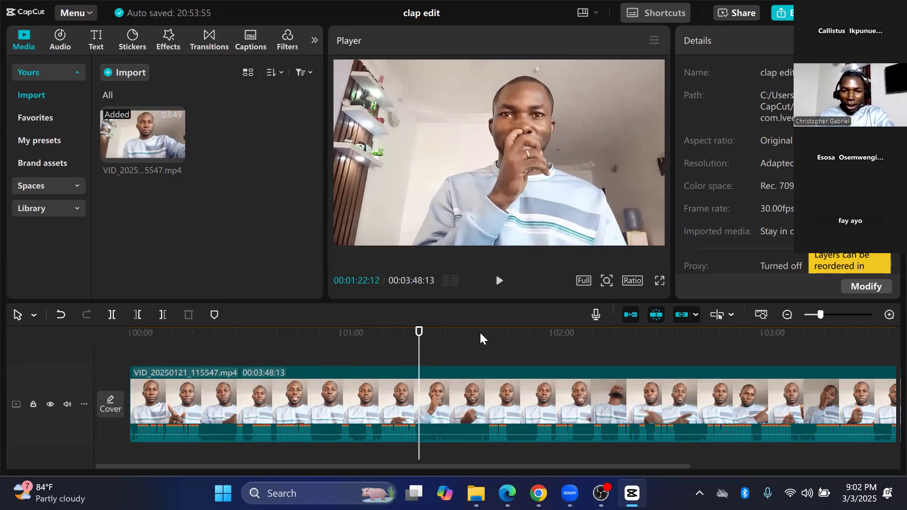
click(499, 280)
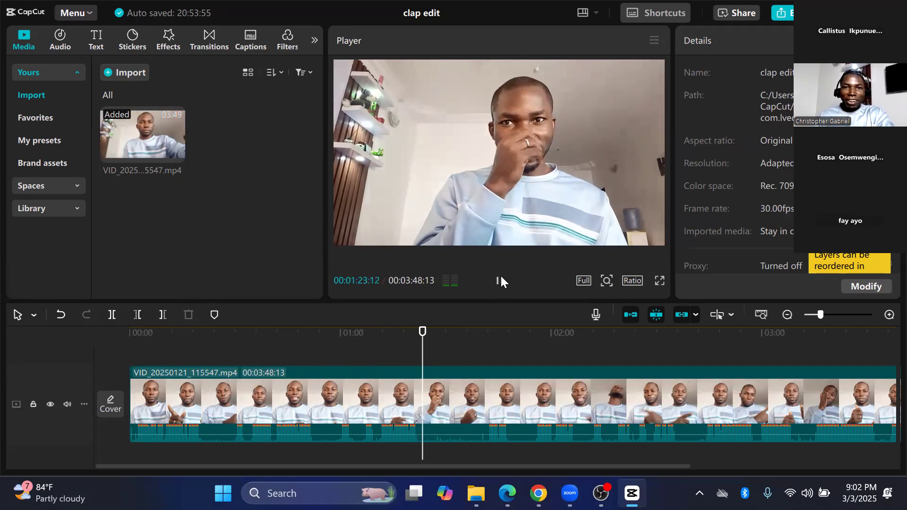
click(499, 281)
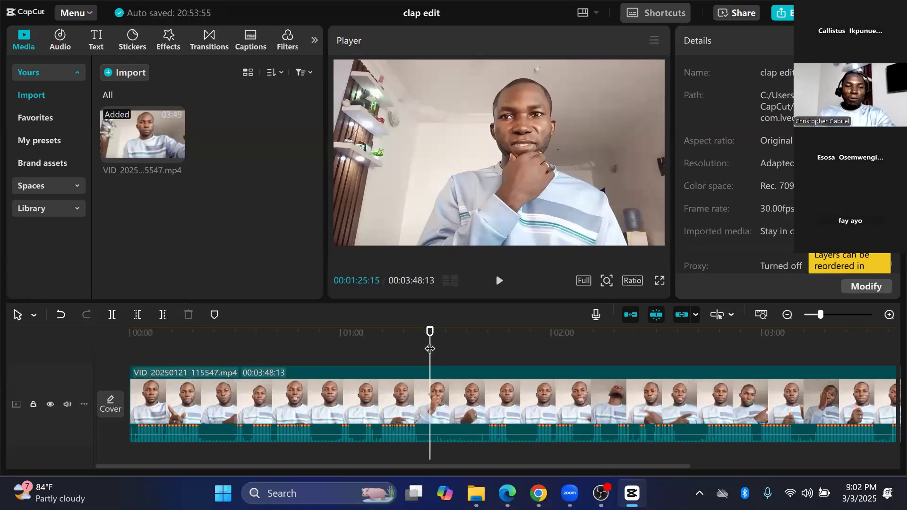
- Scrub the playhead back to the timeline's start and play the clip until about 00:00:41
drag(430, 348, 259, 350)
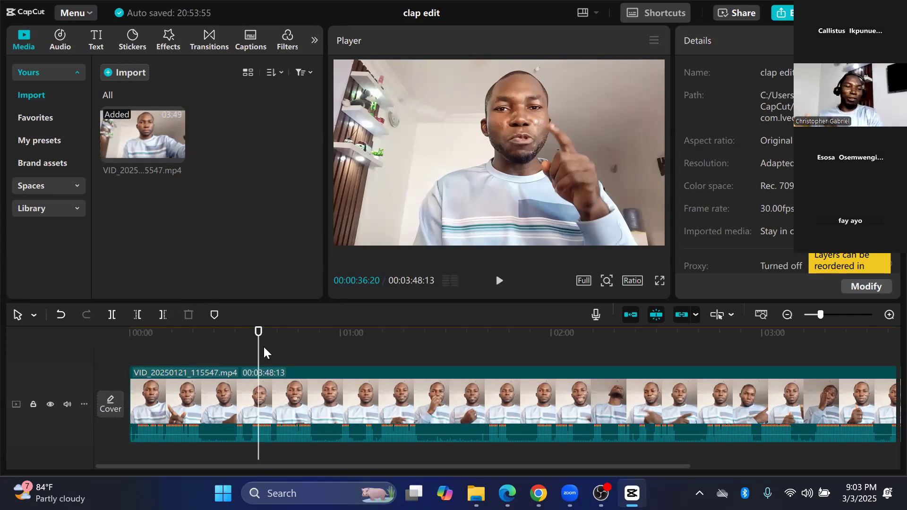
drag(258, 353, 125, 340)
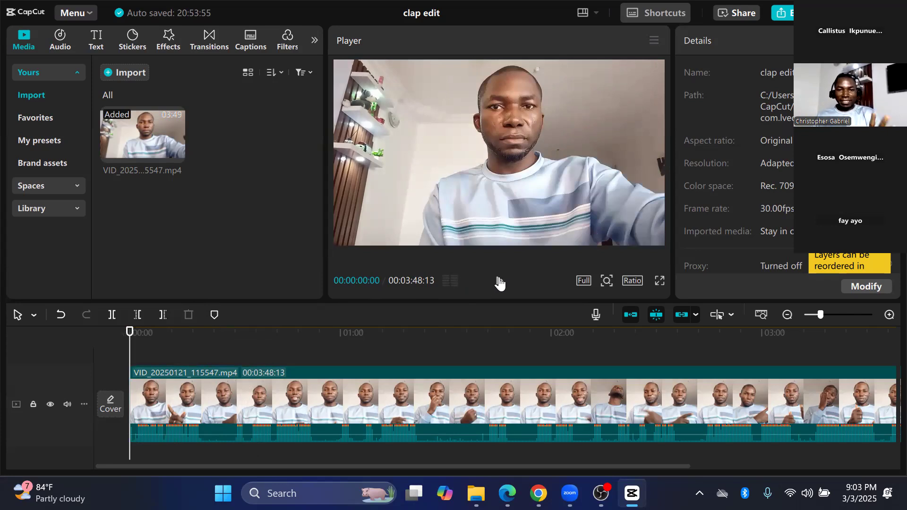
click(499, 281)
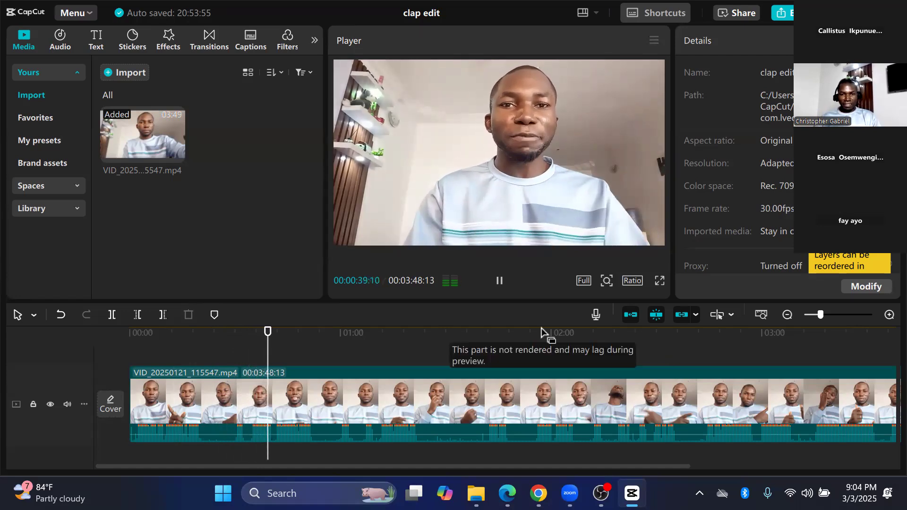
click(500, 282)
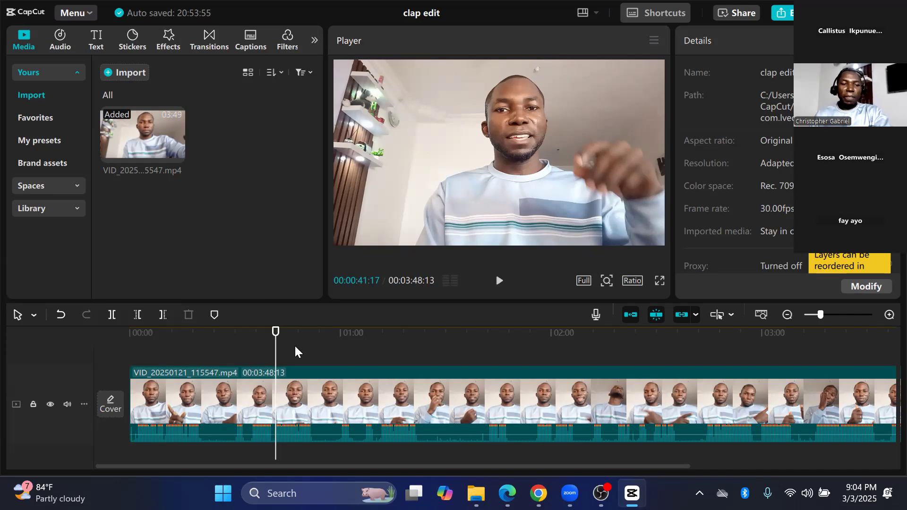
- Set the main video track's height back to Default
click(84, 403)
mouse_move(158, 422)
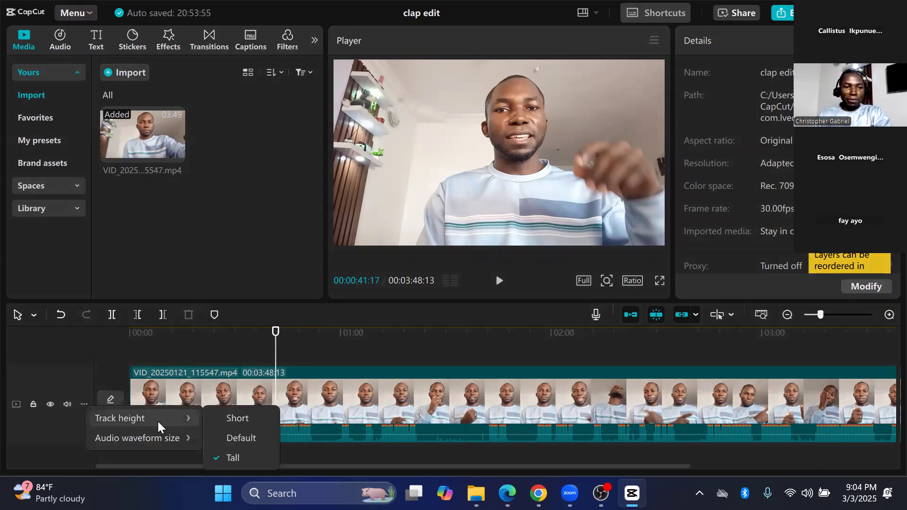
click(81, 401)
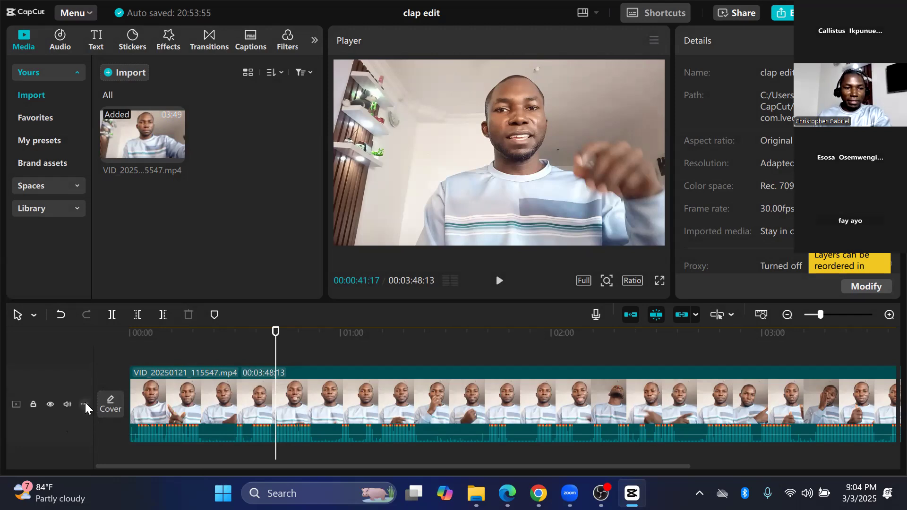
click(85, 402)
mouse_move(167, 417)
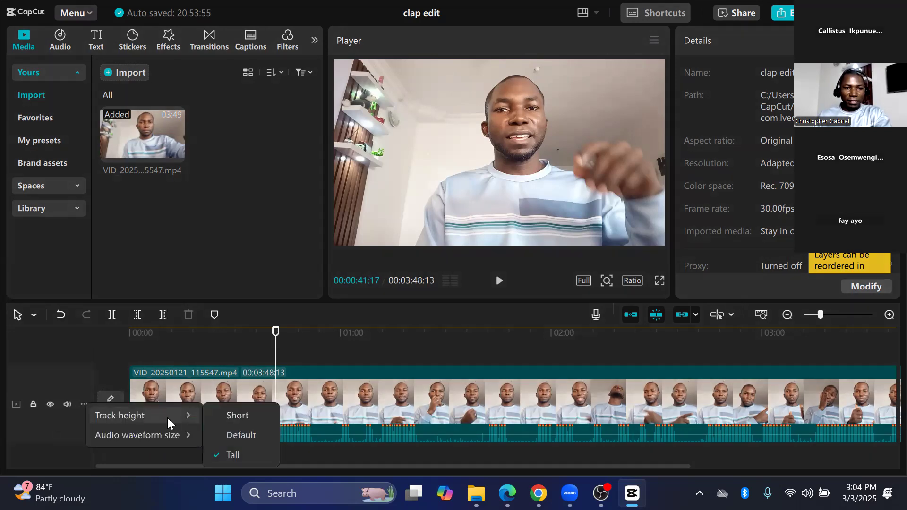
click(242, 434)
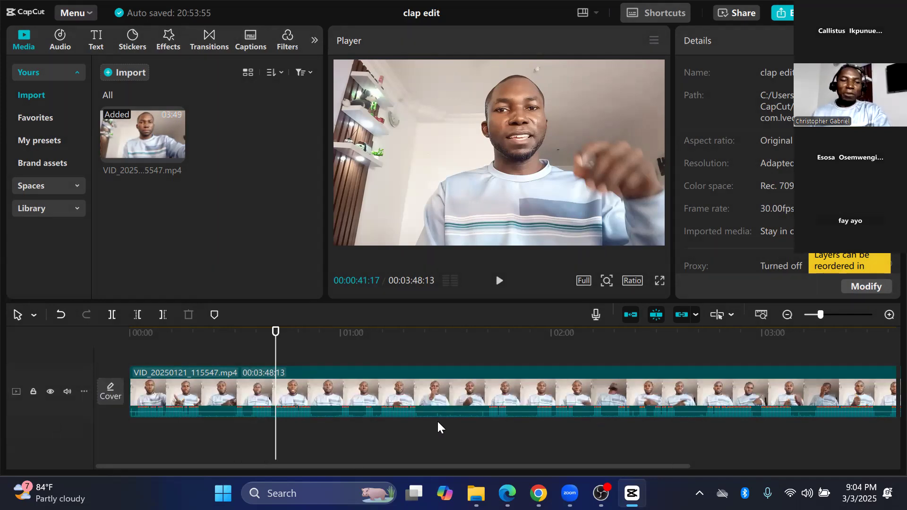
- Return the playhead to the timeline's start, play about the first two seconds of the clip and pause
drag(276, 352, 112, 339)
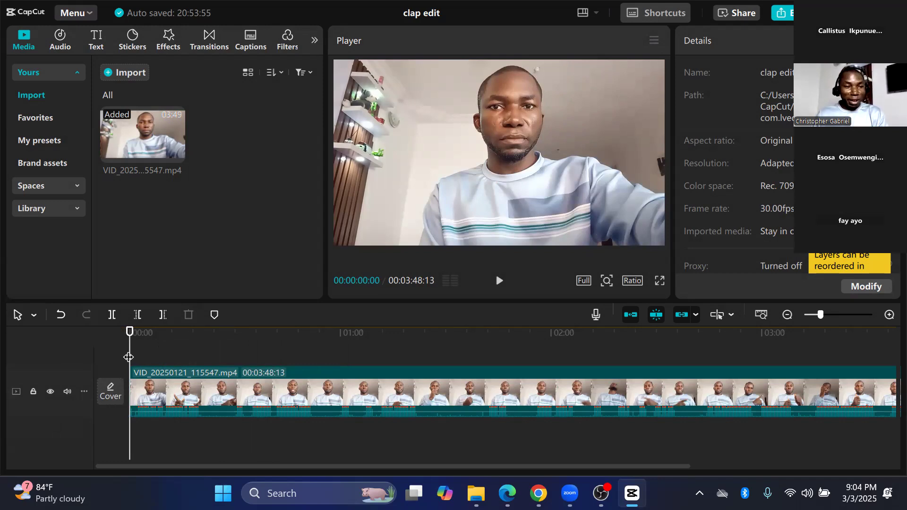
click(498, 282)
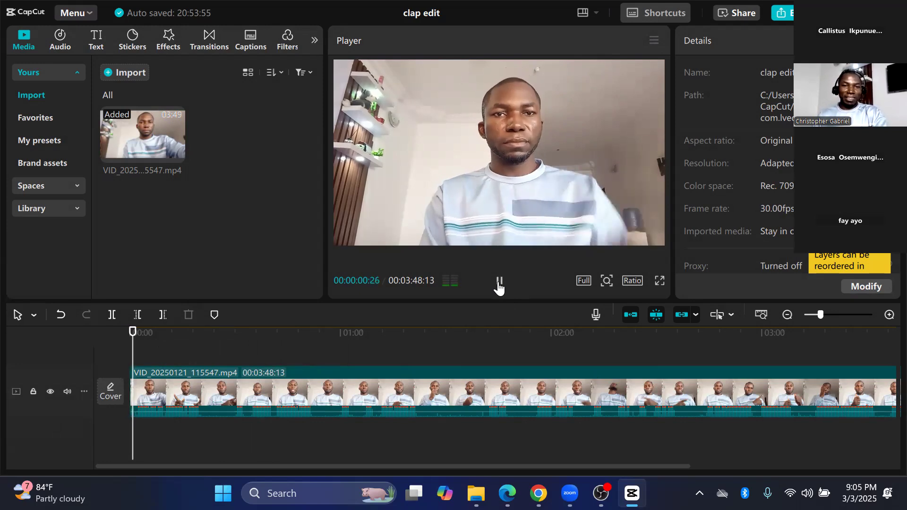
click(499, 282)
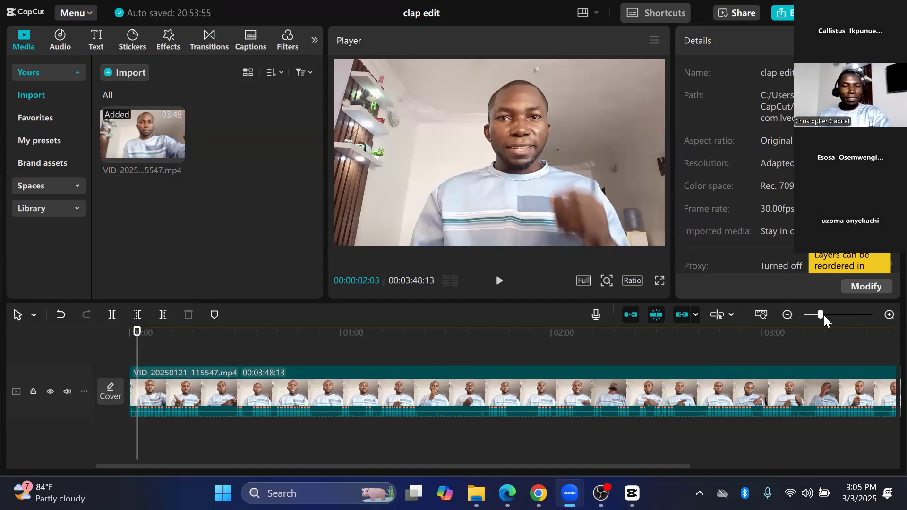
click(788, 316)
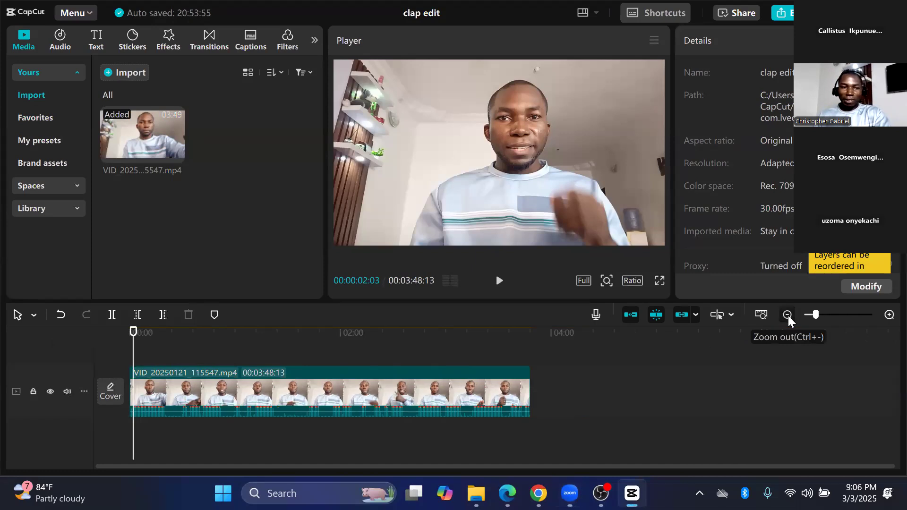
- Scrub the playhead near the clip's start to about 00:00:01:19
click(788, 315)
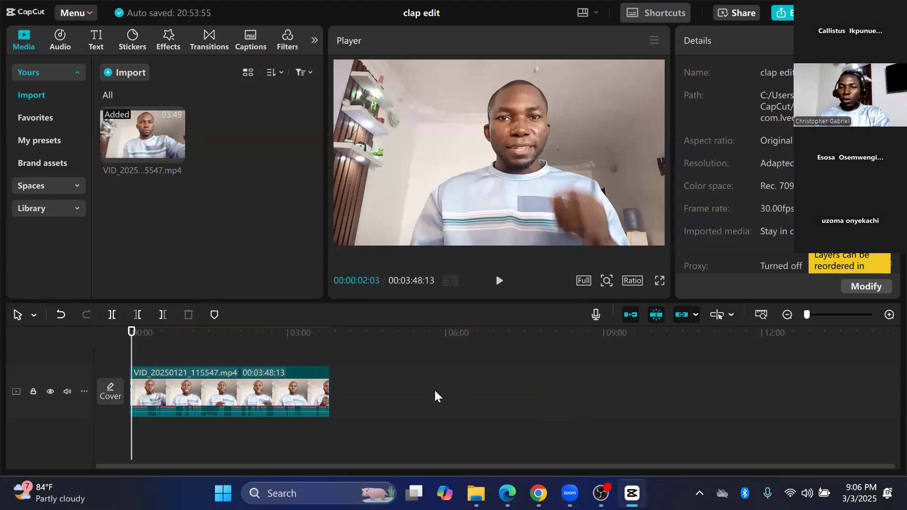
click(887, 315)
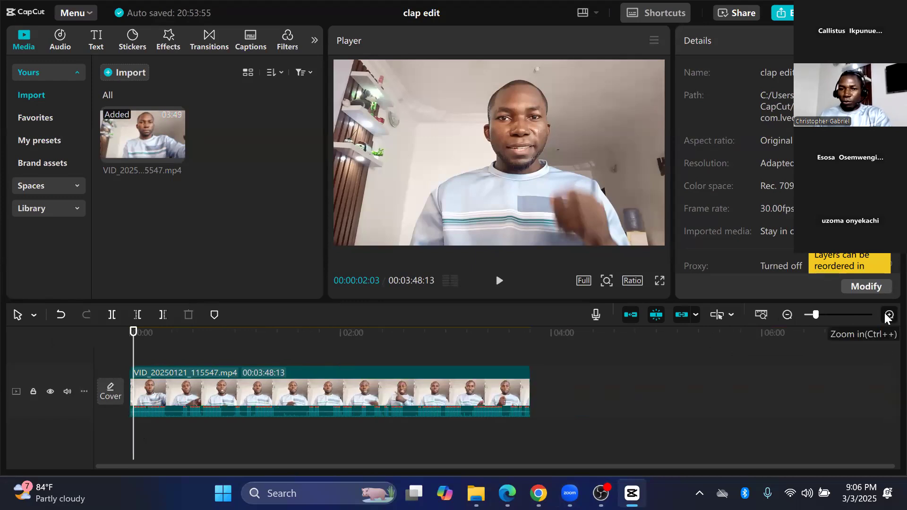
click(887, 315)
click(887, 315)
click(887, 316)
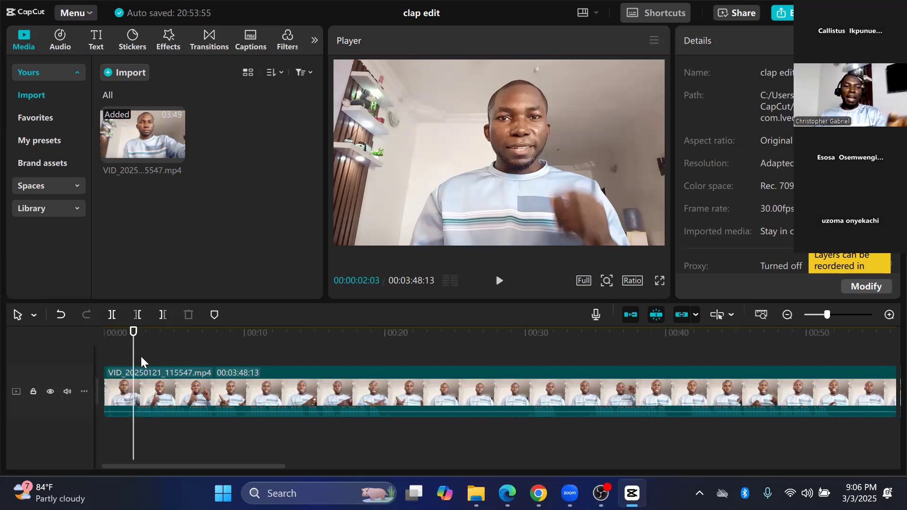
drag(136, 359, 153, 361)
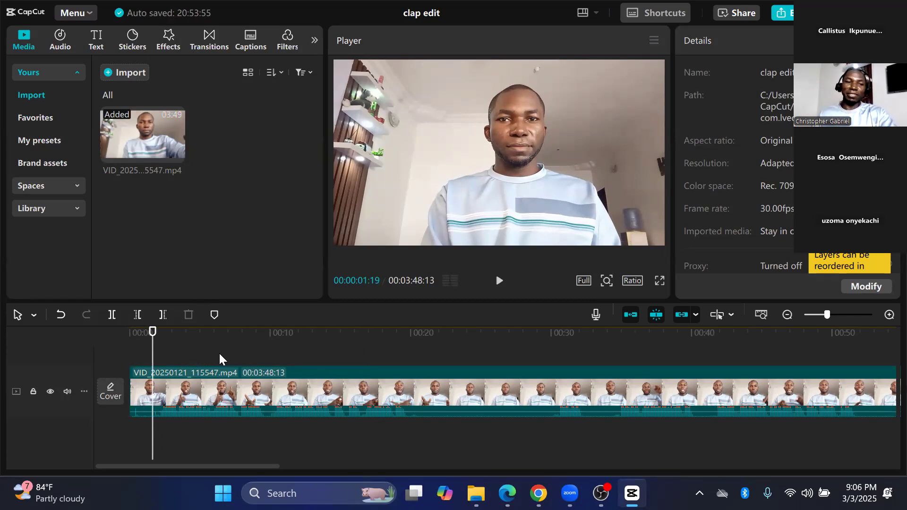
- Place the playhead at about 00:00:13:25 and at 00:00:17:17, and select the video clip
click(324, 357)
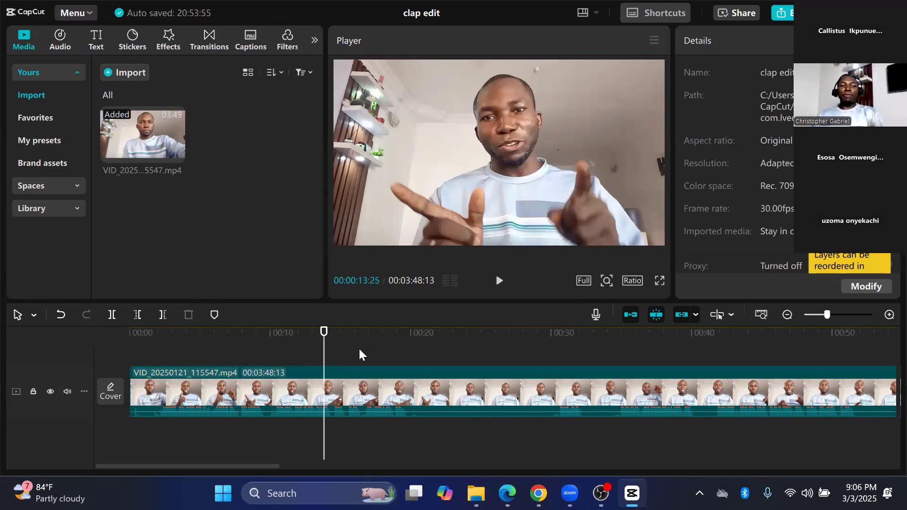
click(383, 389)
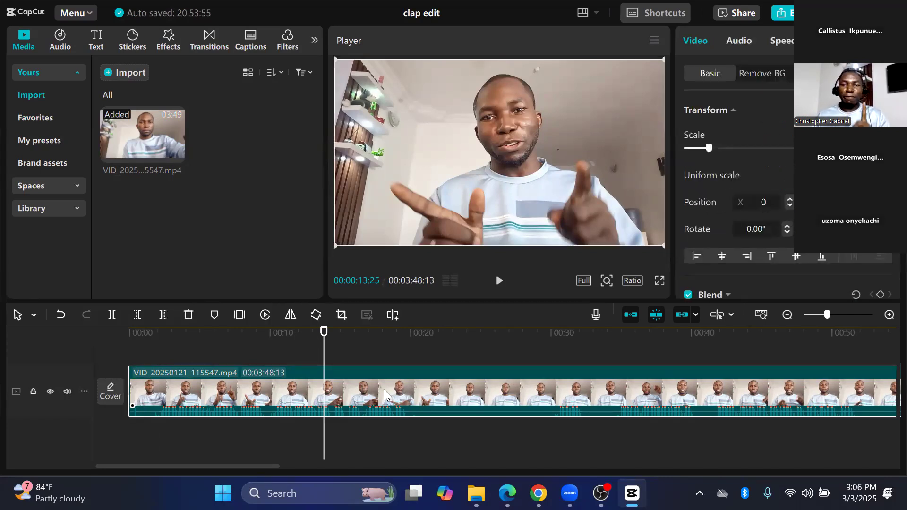
click(377, 439)
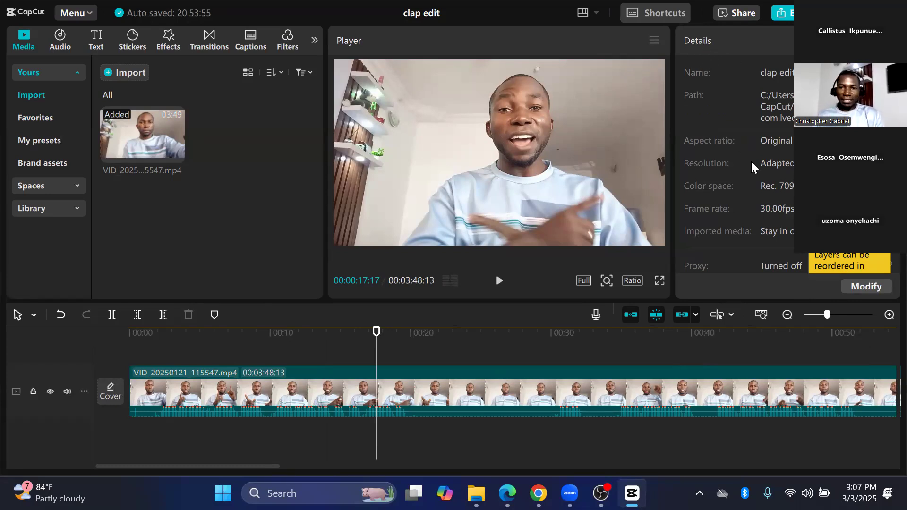
click(469, 392)
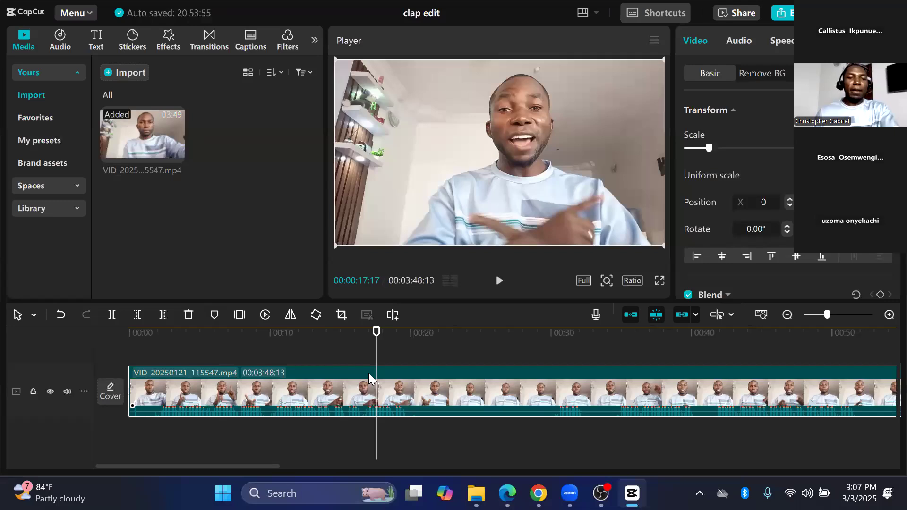
- Split the video clip at 00:00:01:23, close to its start
drag(374, 363, 123, 366)
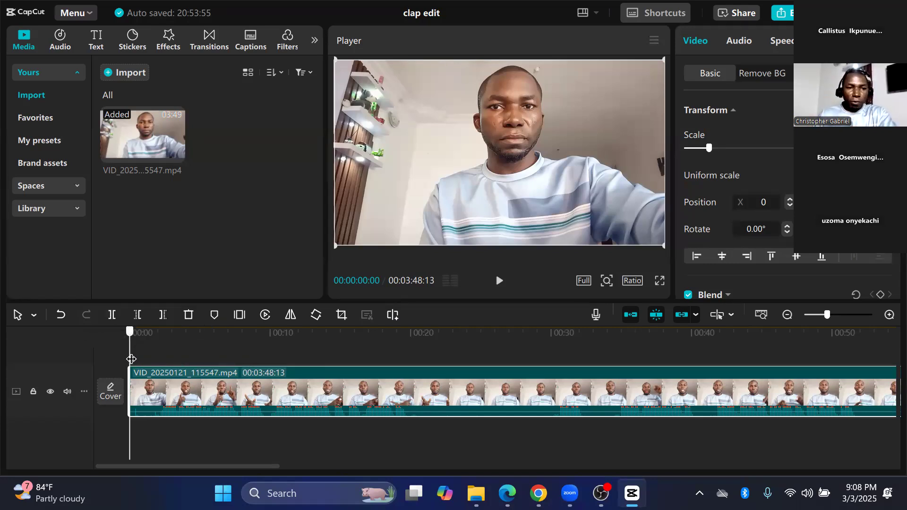
click(148, 362)
drag(149, 362, 152, 364)
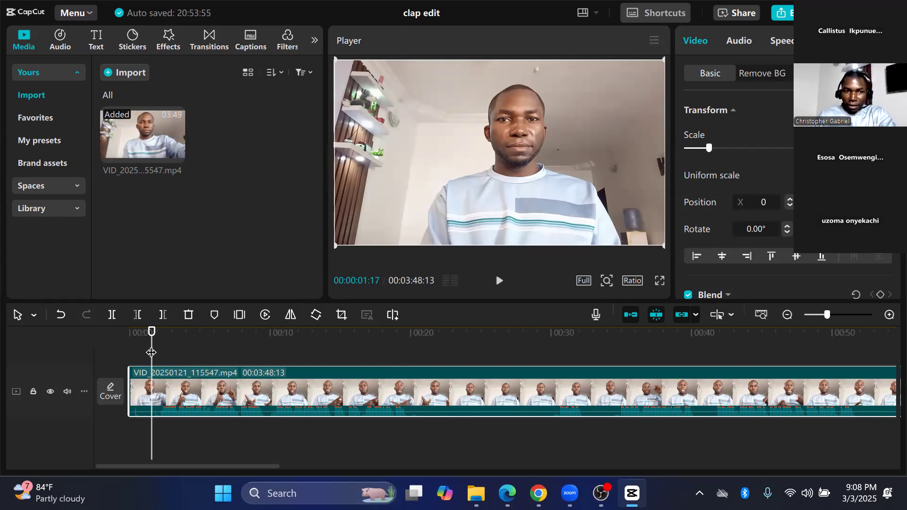
mouse_move(151, 353)
mouse_down()
mouse_move(505, 355)
mouse_move(524, 364)
mouse_move(155, 361)
mouse_up()
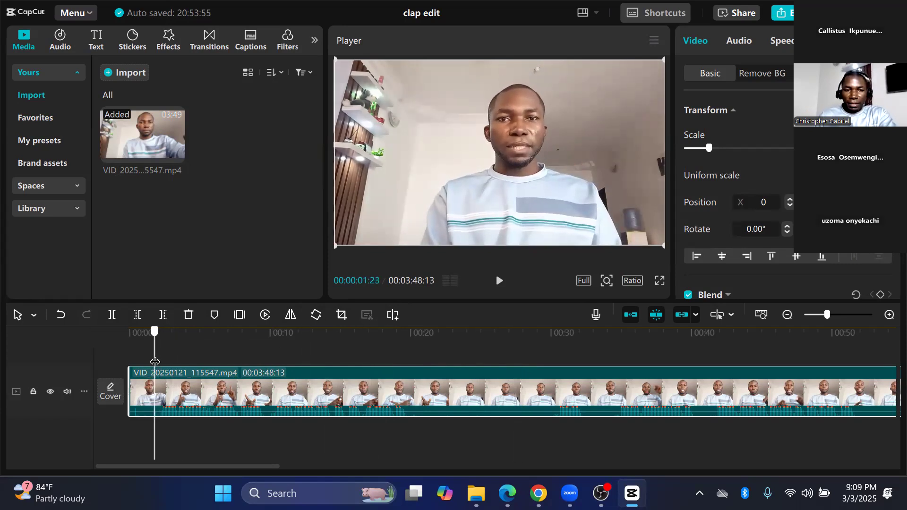
click(112, 316)
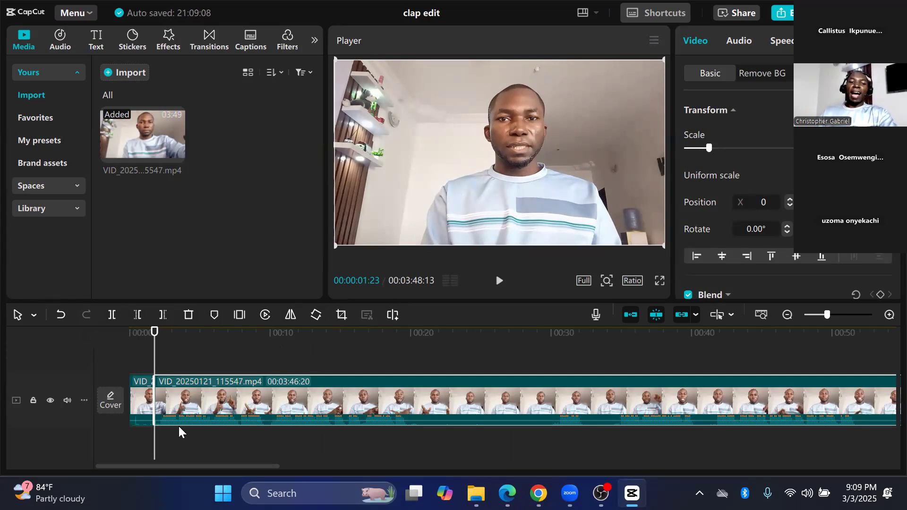
- Delete the short opening segment in front of the split
drag(218, 402, 301, 403)
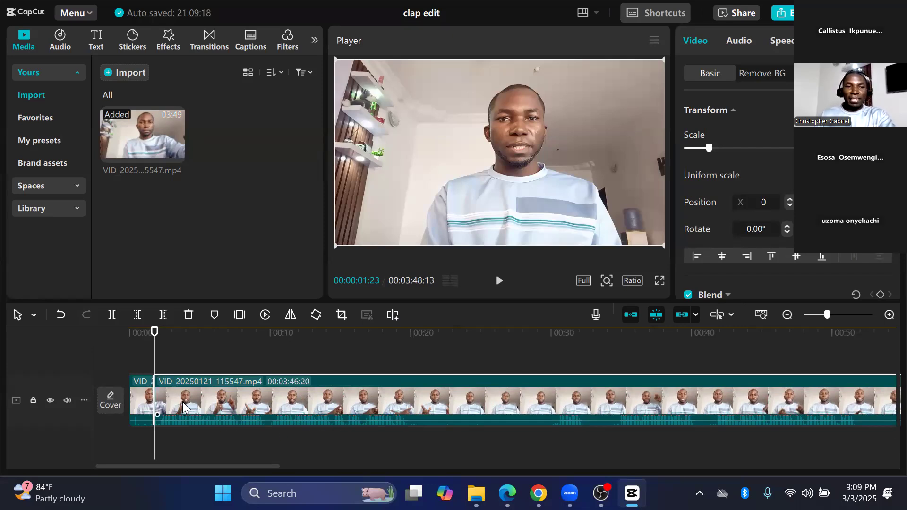
mouse_move(176, 393)
mouse_down()
mouse_move(200, 395)
mouse_move(181, 396)
mouse_up()
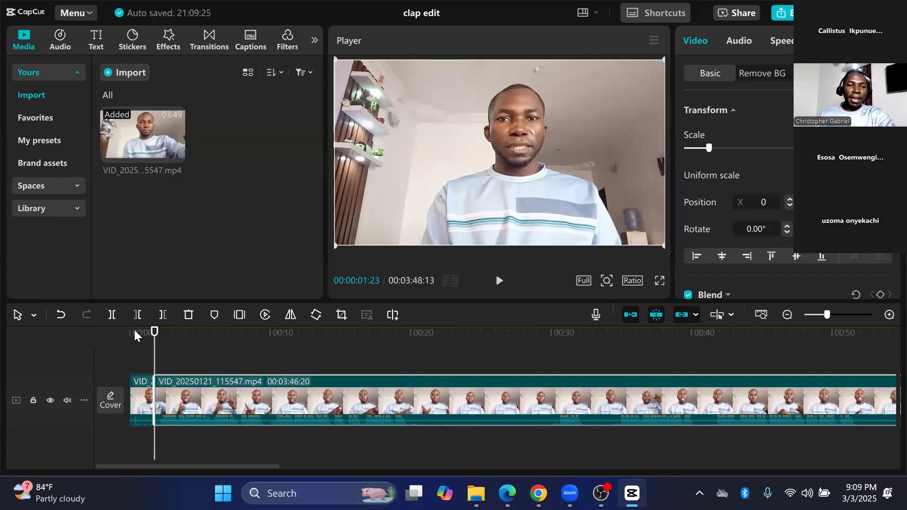
click(146, 399)
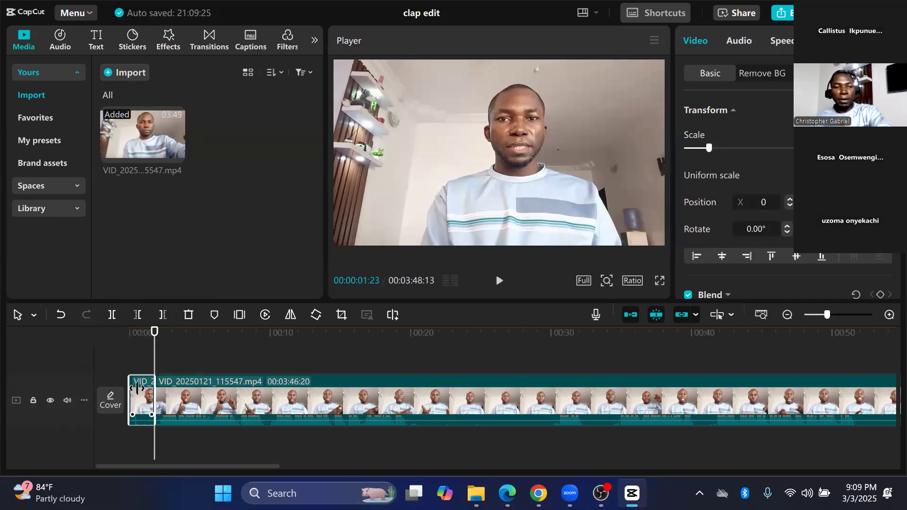
key(Delete)
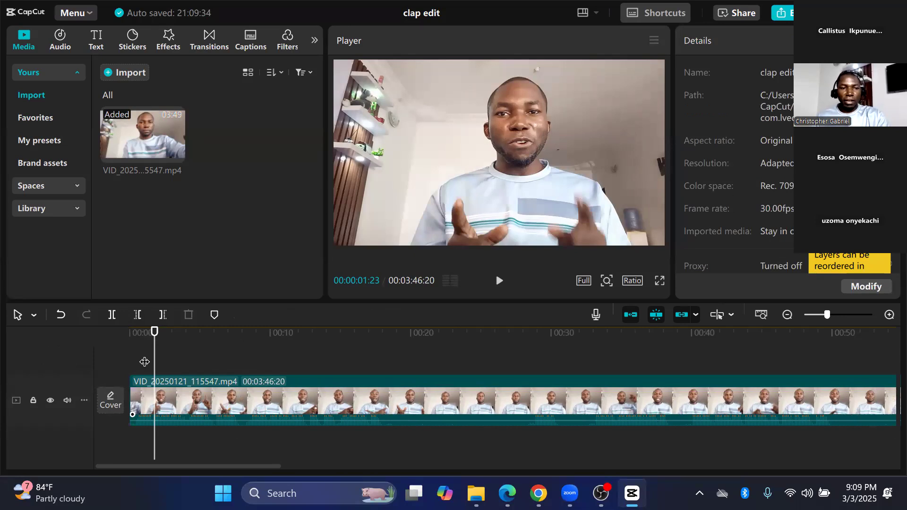
- Play about the first second of the trimmed clip from the timeline's start
click(125, 358)
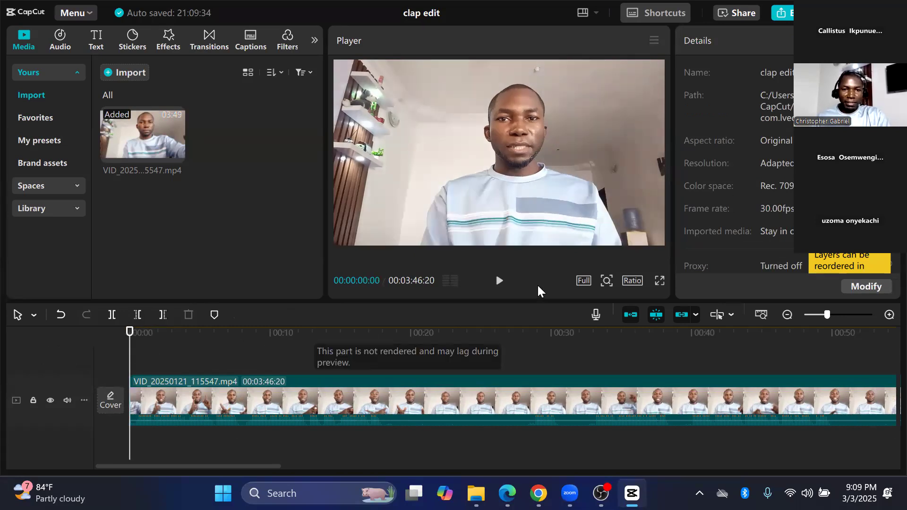
click(499, 280)
click(499, 282)
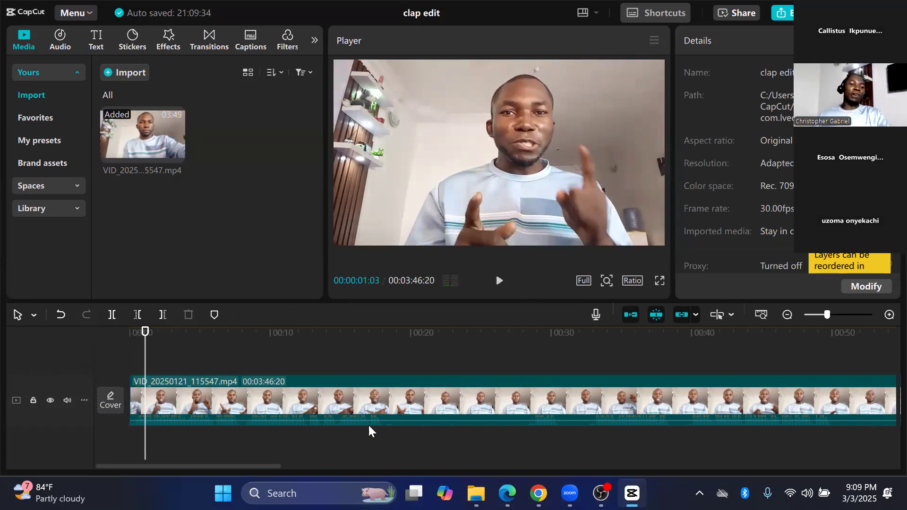
- Split the clip at 00:00:00:11 and delete the tiny piece before the cut
click(131, 360)
click(135, 359)
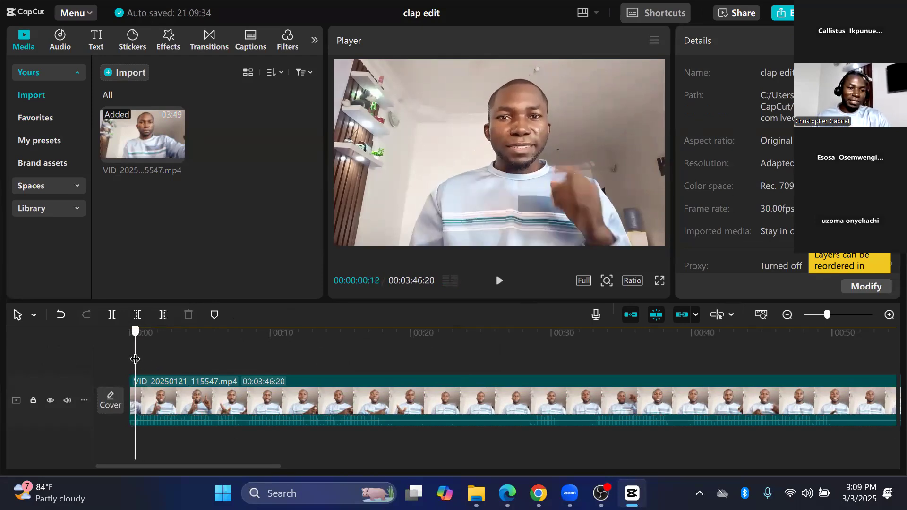
key(Left)
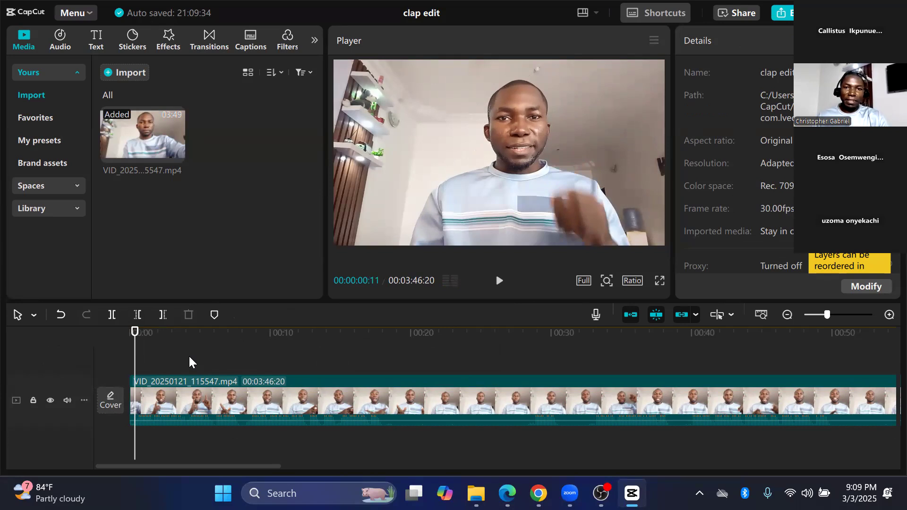
click(112, 314)
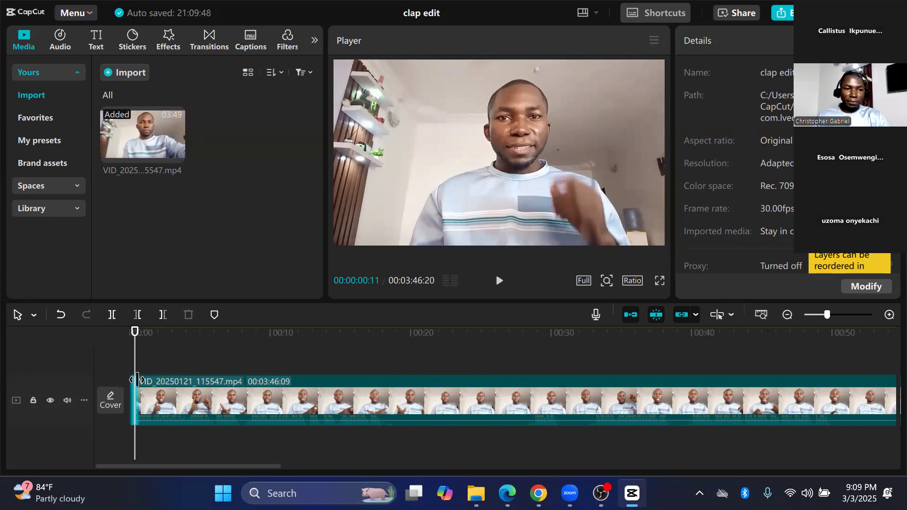
click(133, 388)
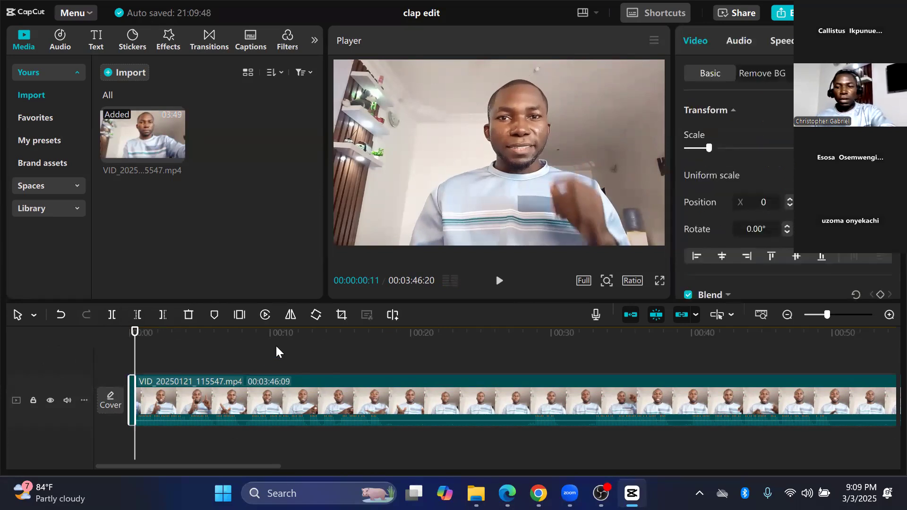
key(Delete)
- Try removing everything before 00:00:17:16 from the selected clip with Delete left, and undo the cut
click(240, 402)
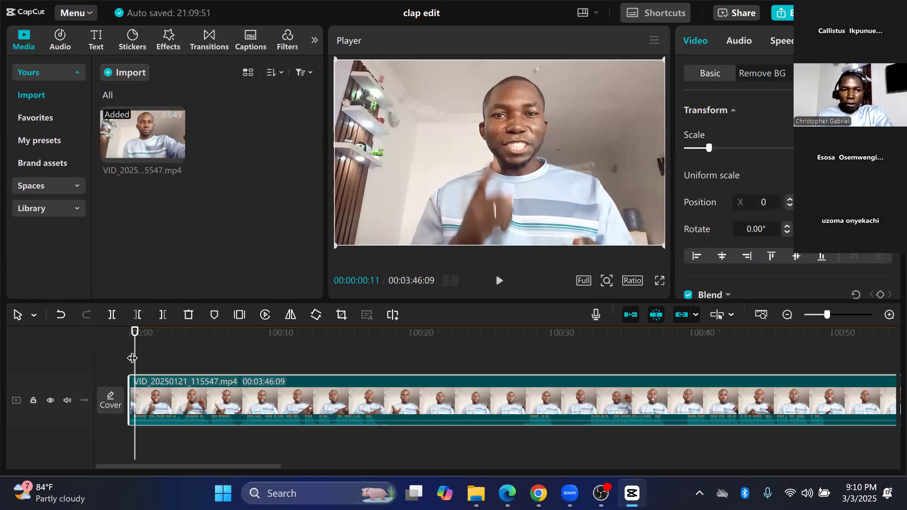
drag(135, 356, 359, 363)
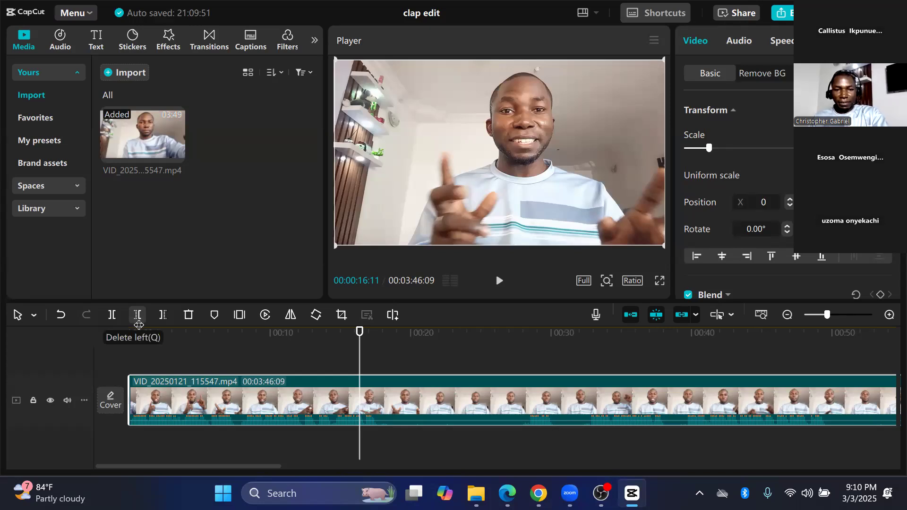
click(360, 357)
drag(360, 357, 376, 359)
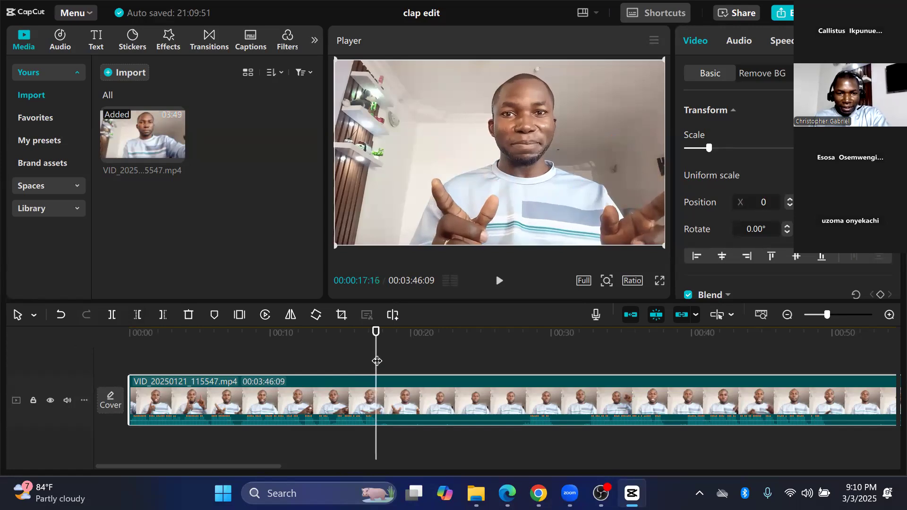
click(138, 316)
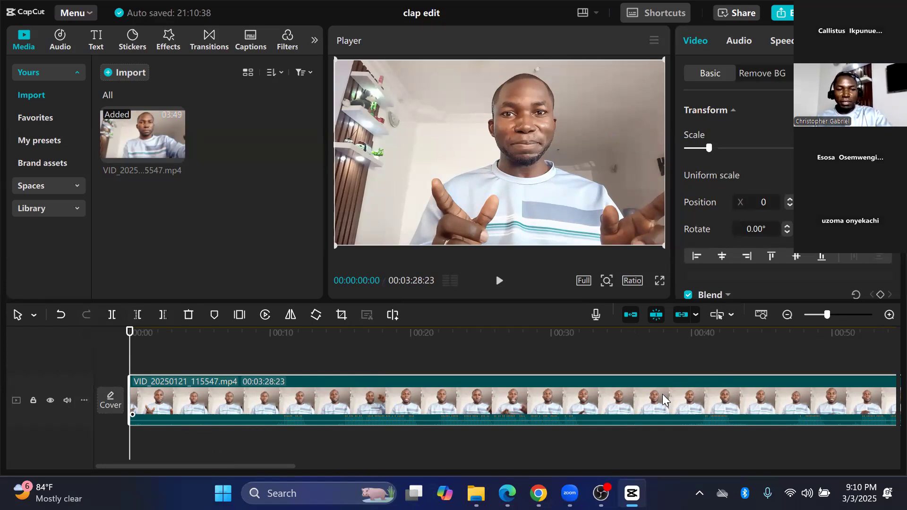
key(ctrl+z)
- Try removing everything before 00:03:29:14 with Delete left, and undo it so that only the opening deletions stay applied
click(787, 314)
click(787, 315)
click(787, 314)
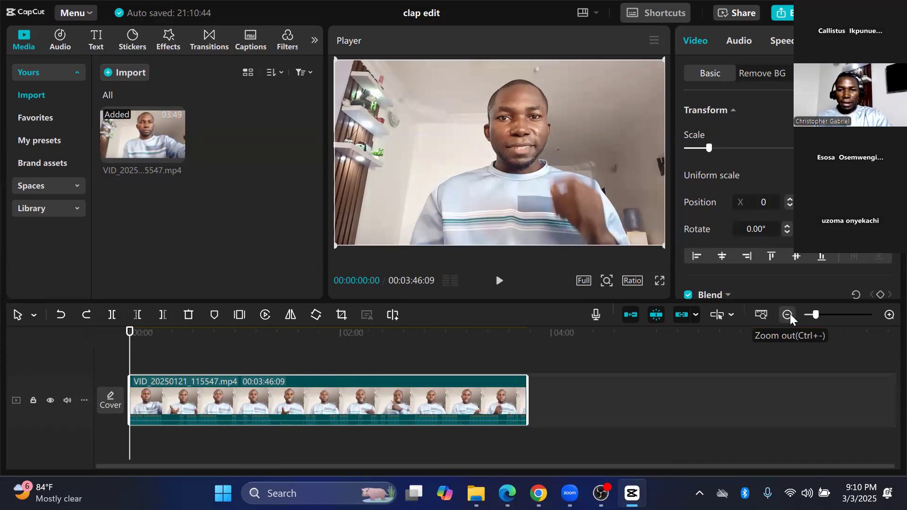
drag(123, 342, 505, 360)
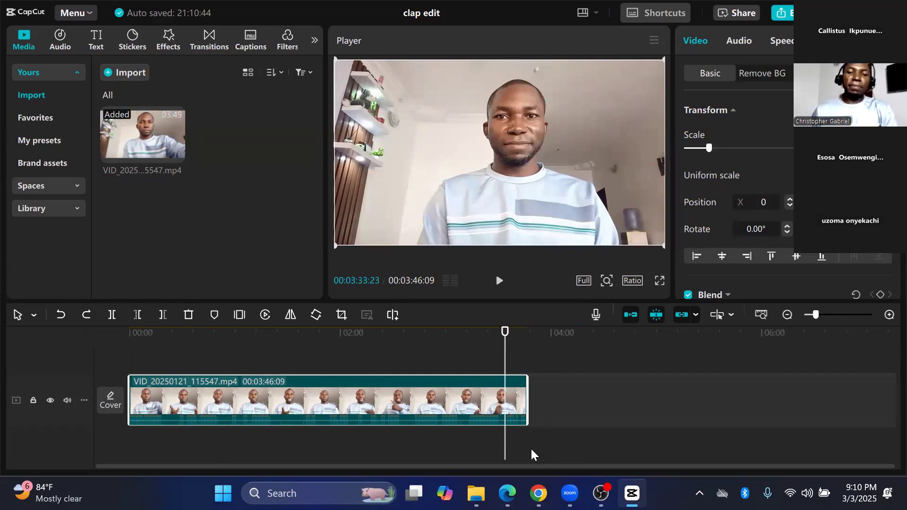
drag(504, 357, 497, 357)
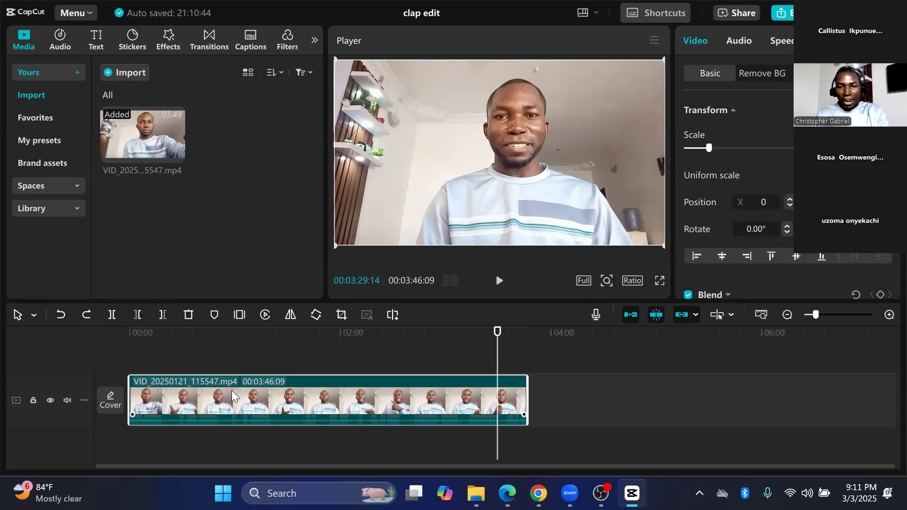
click(137, 315)
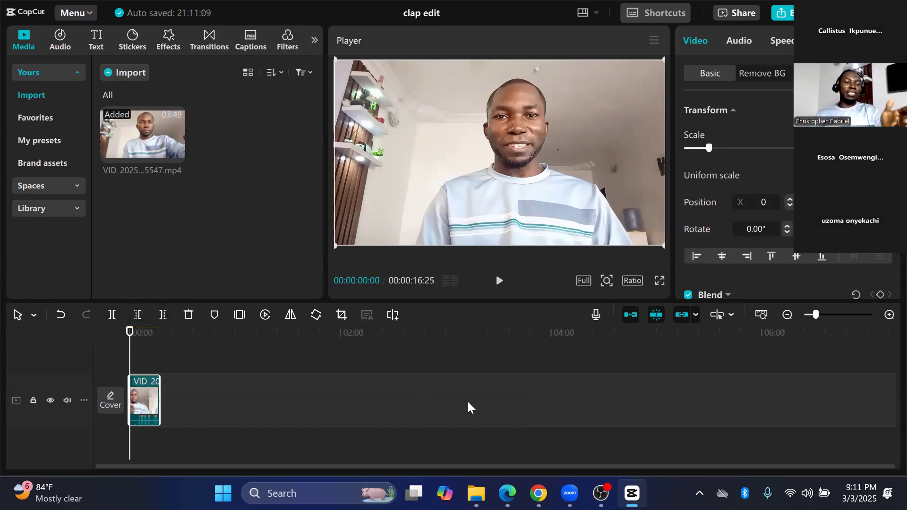
click(57, 316)
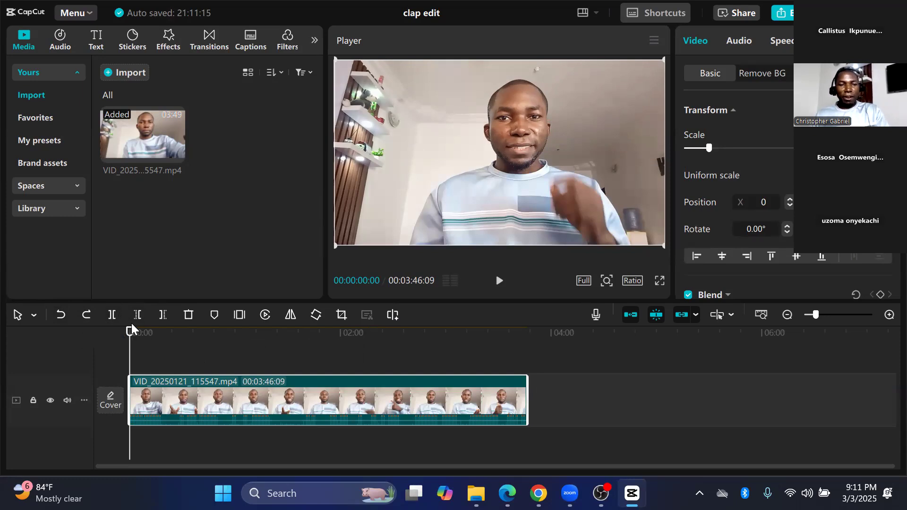
key(ctrl+z)
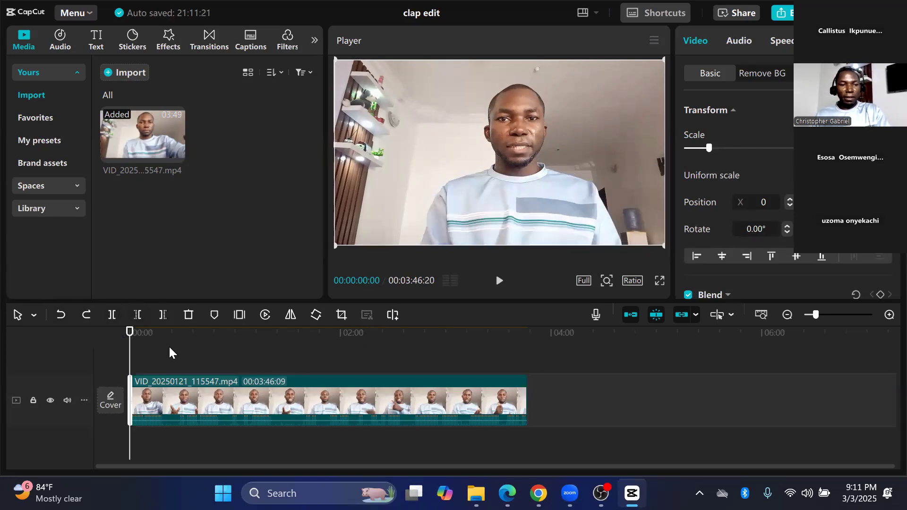
click(86, 314)
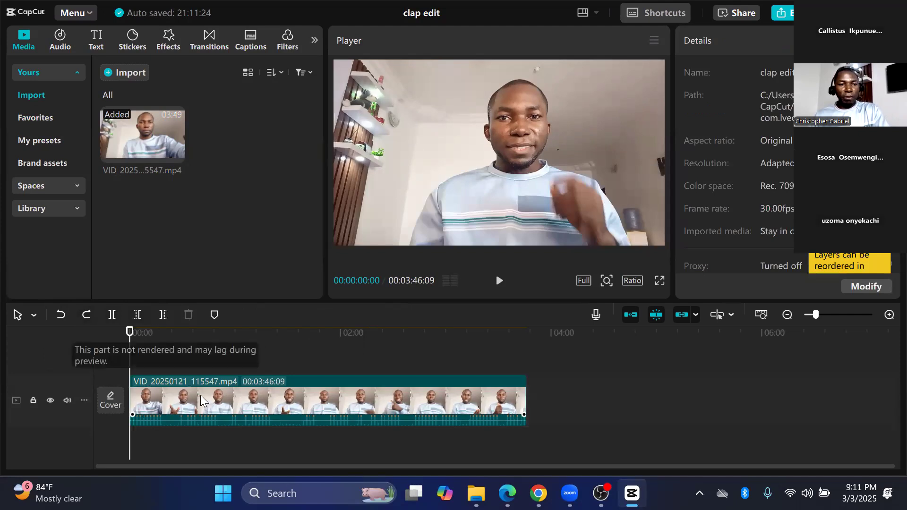
- Try removing everything after 00:00:12:23 from the clip with Delete right, and undo the cut
drag(208, 363, 152, 360)
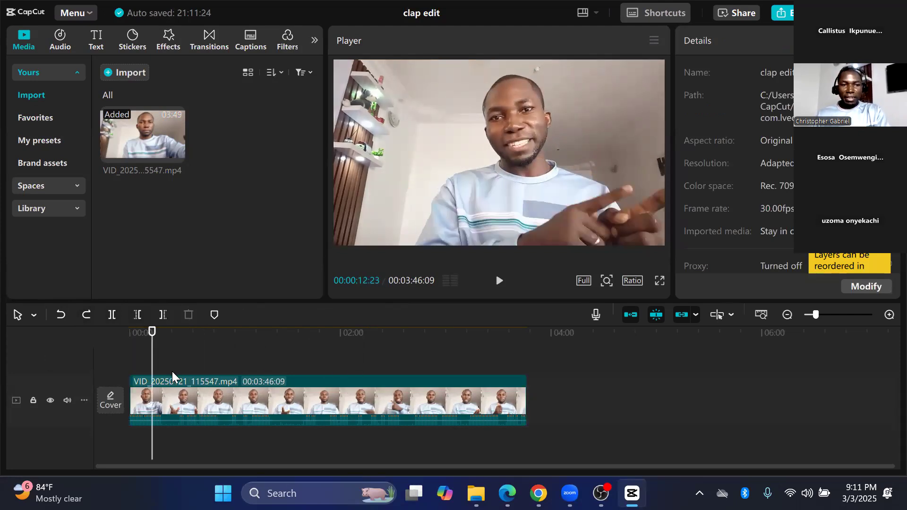
click(222, 407)
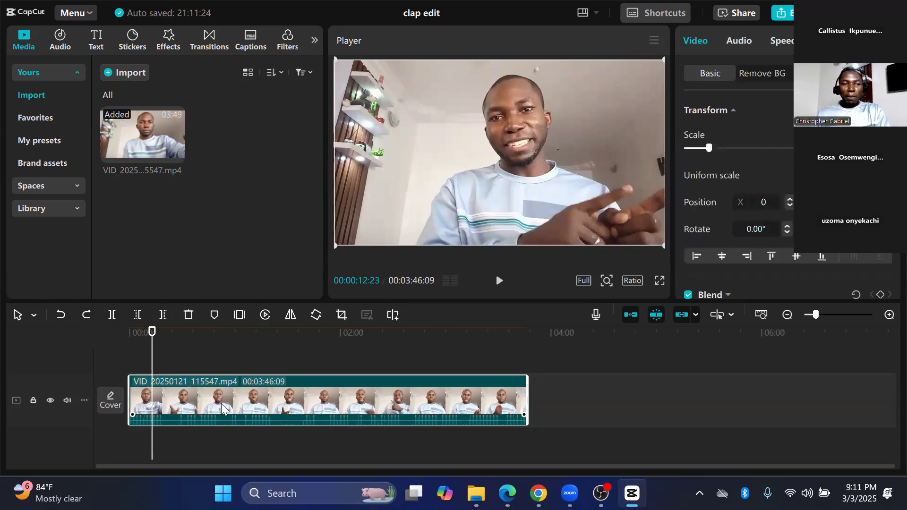
click(164, 314)
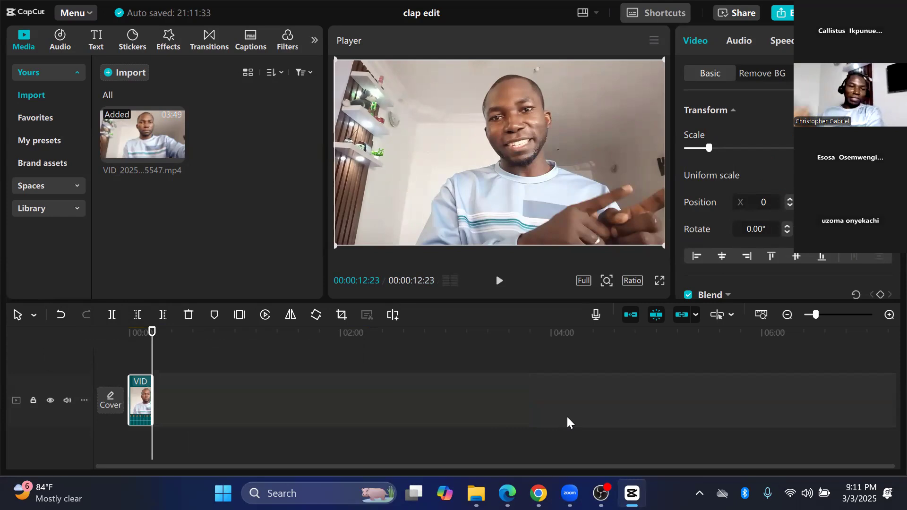
click(58, 315)
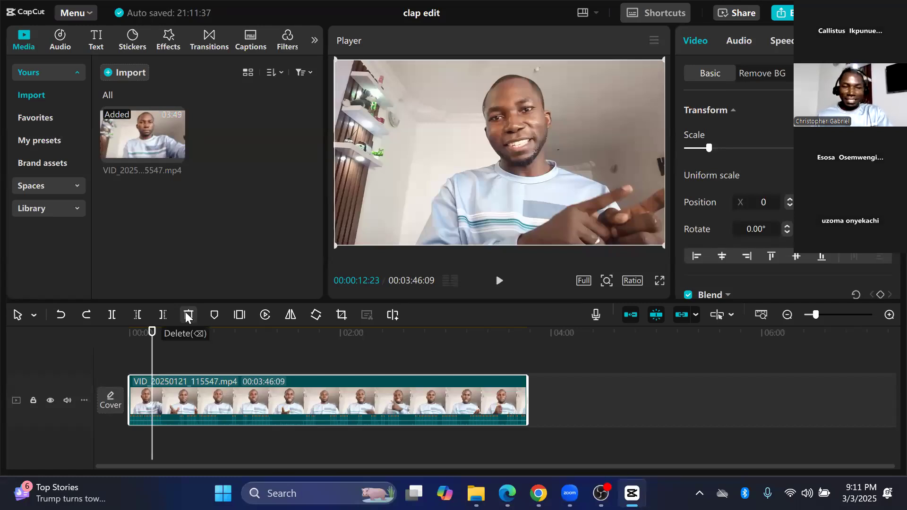
- Try deleting the whole clip from the timeline, and undo the deletion
click(630, 405)
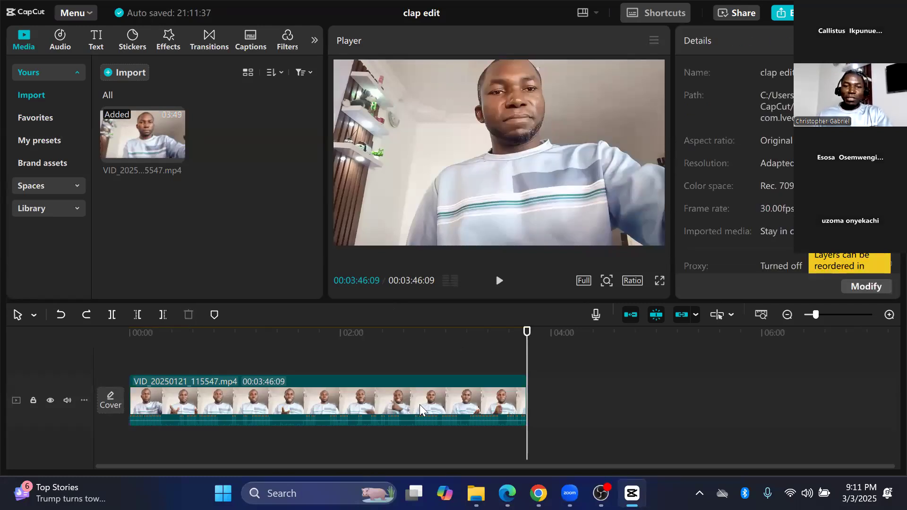
click(322, 400)
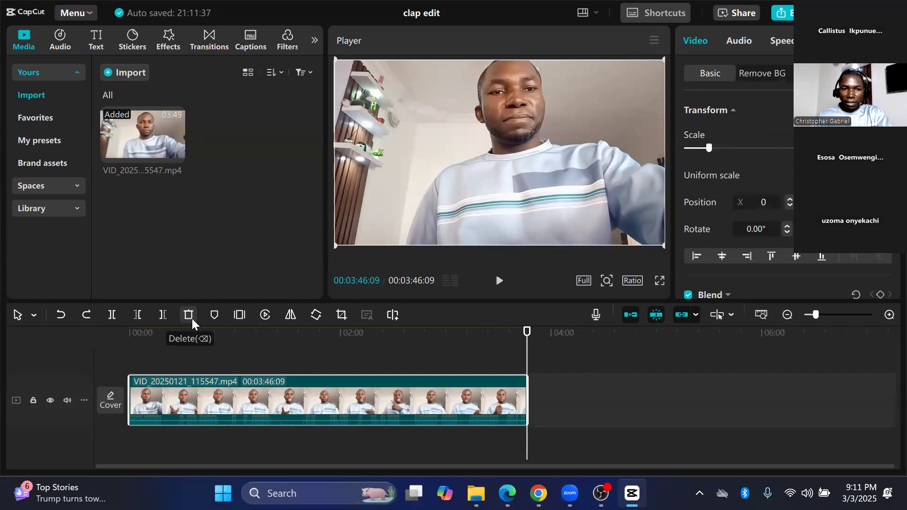
click(191, 318)
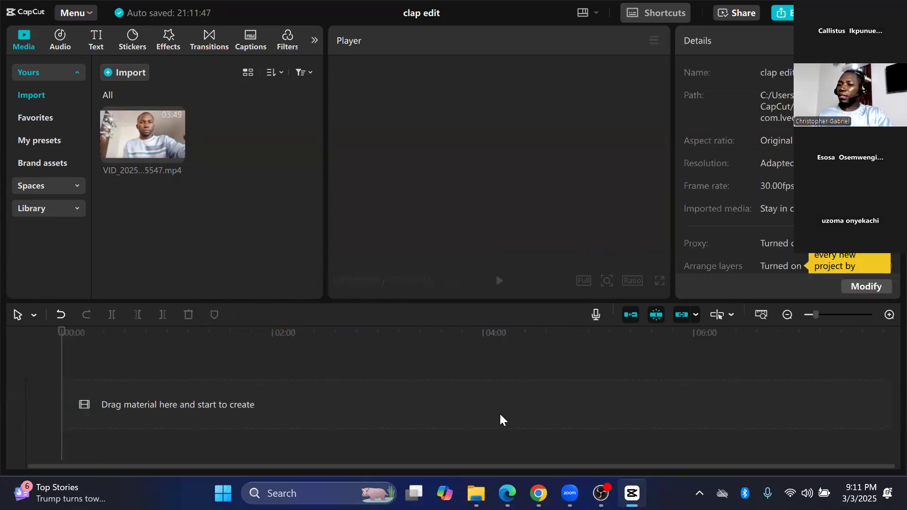
click(62, 314)
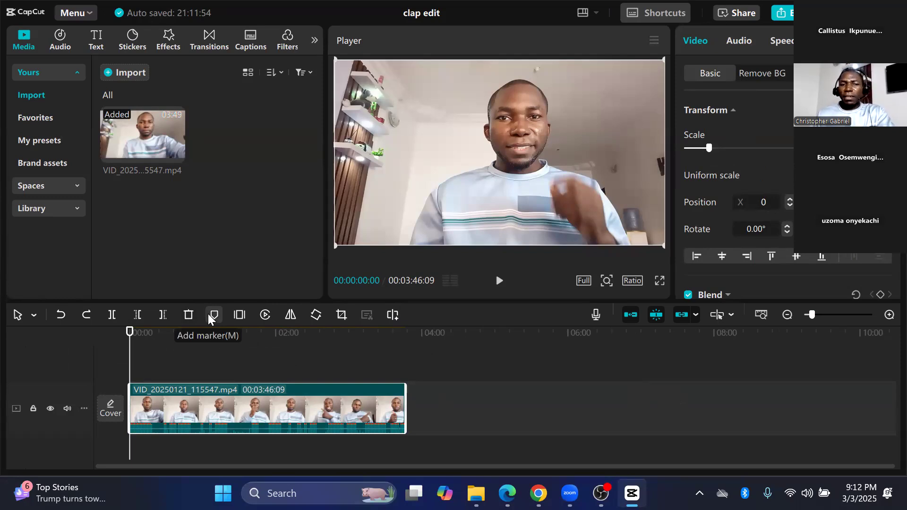
- Try adding a marker to the clip at 00:00:32:08, and undo the marker
click(887, 316)
click(887, 315)
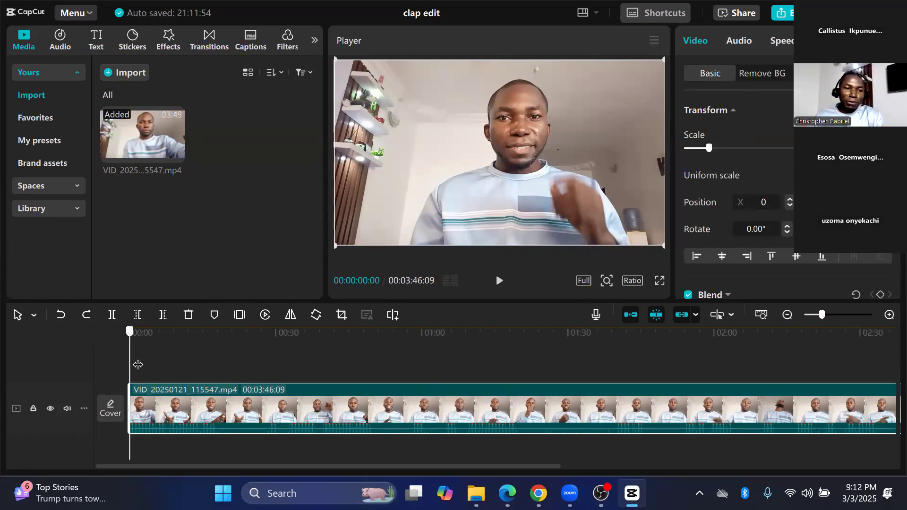
key(space)
drag(159, 369, 286, 371)
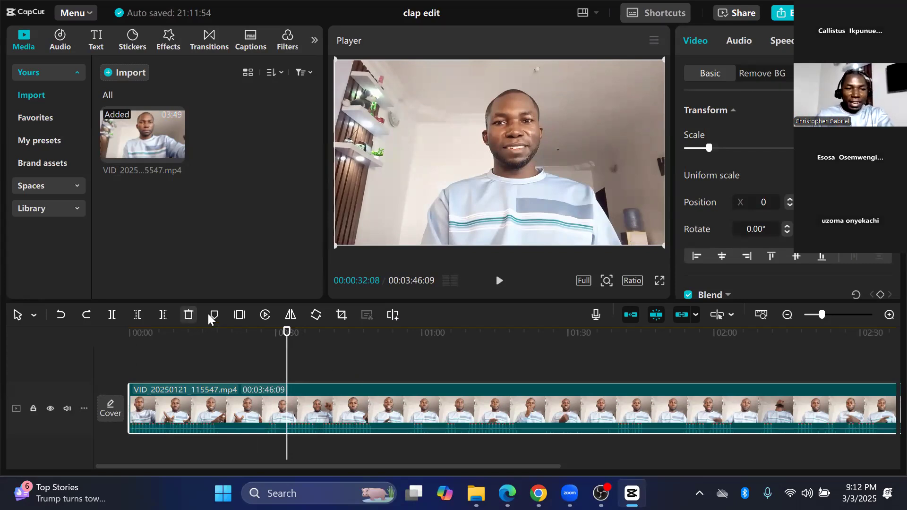
click(220, 318)
drag(349, 368, 383, 373)
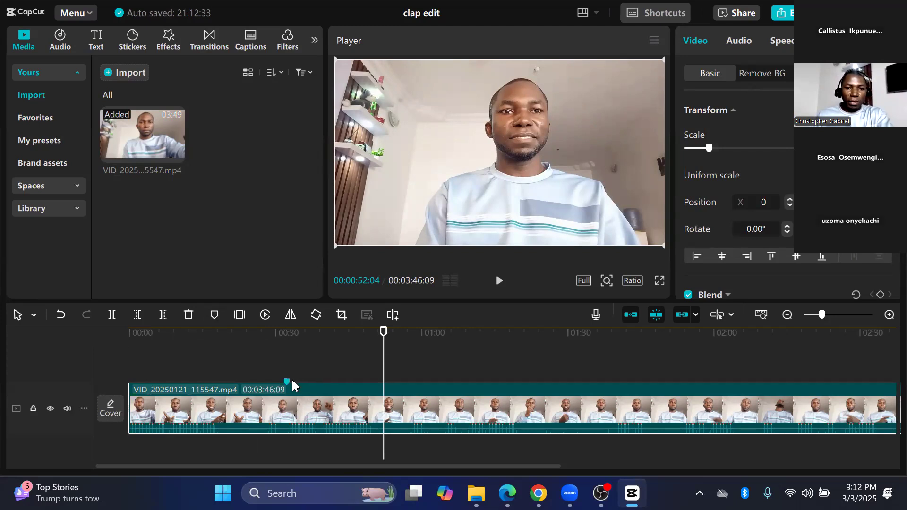
click(58, 316)
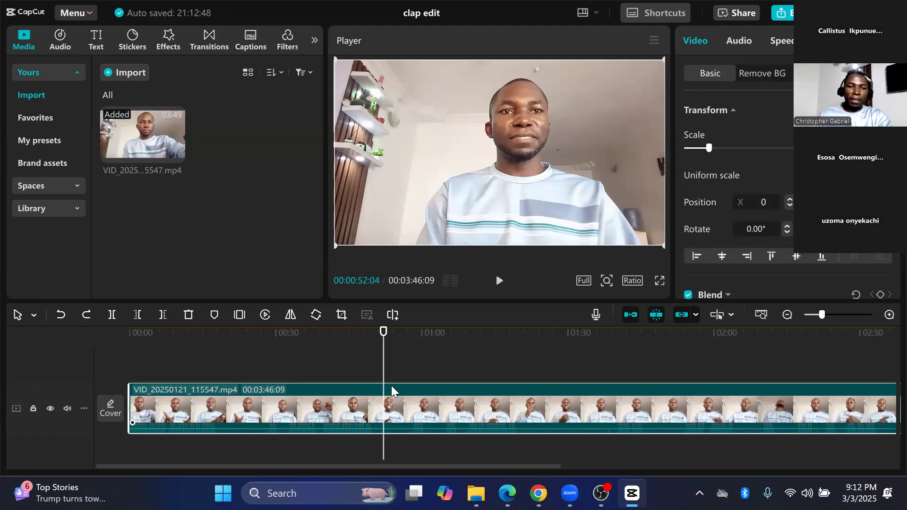
- Insert a freeze frame into the clip at 00:00:08:15 and check its extent on the timeline
drag(382, 378, 302, 369)
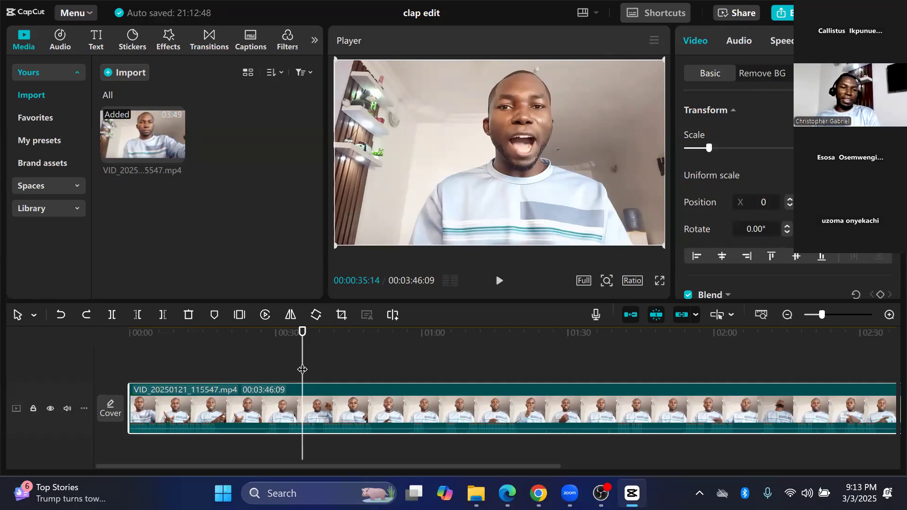
drag(302, 369, 171, 379)
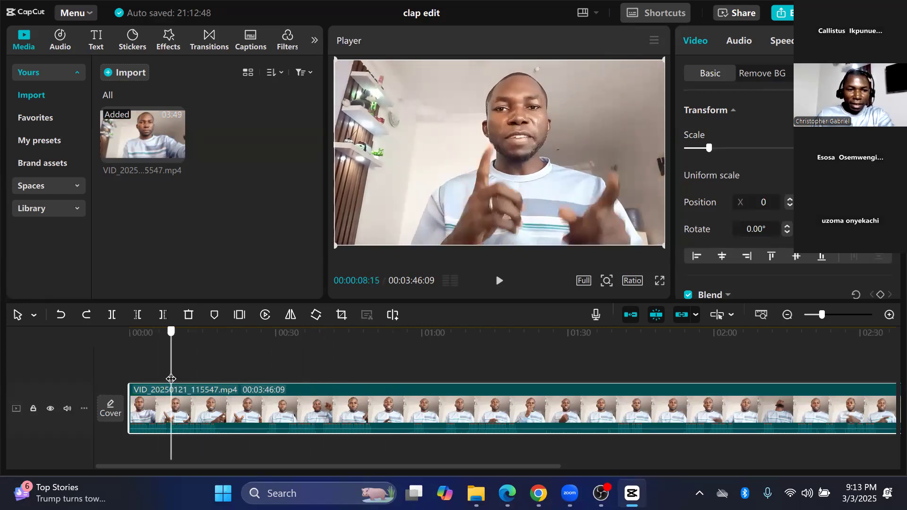
click(236, 313)
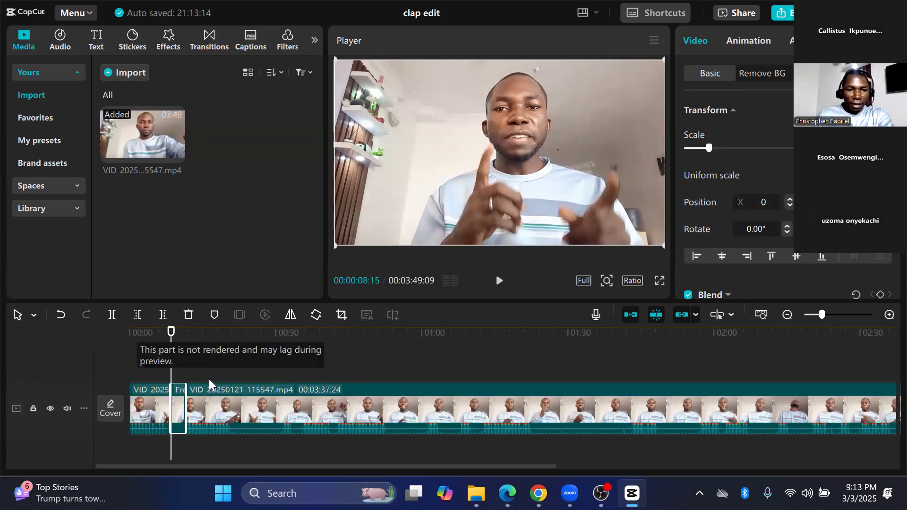
click(887, 315)
click(887, 316)
click(887, 316)
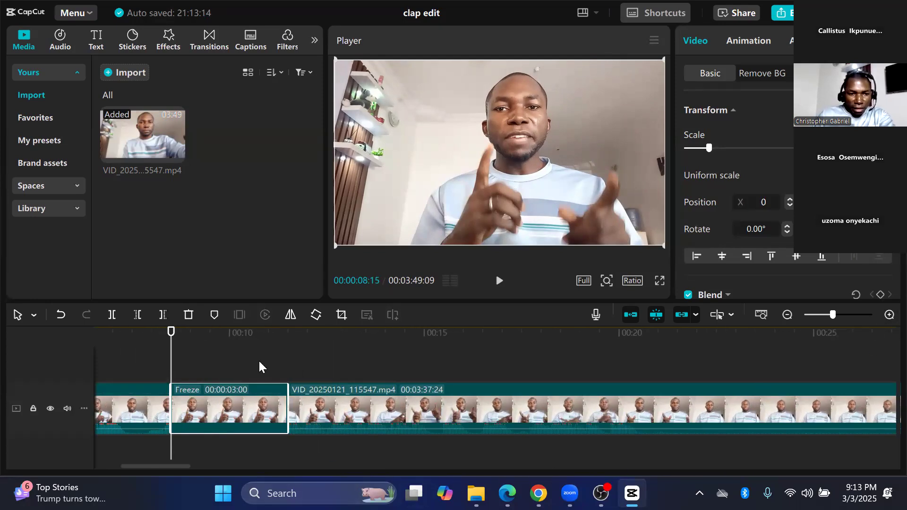
click(259, 359)
mouse_move(207, 400)
mouse_down()
mouse_move(209, 384)
mouse_move(202, 410)
mouse_up()
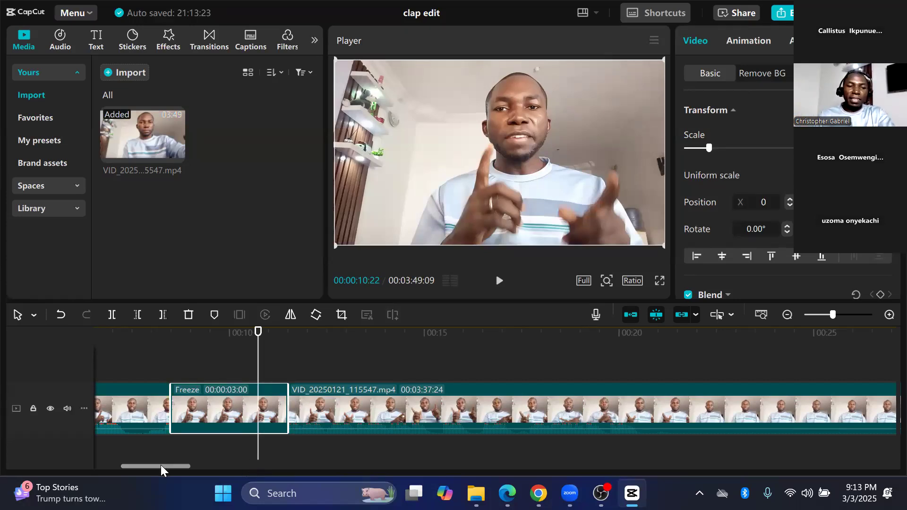
- Play the timeline from the start past the freeze frame to about 00:00:13:29, and undo the freeze
drag(160, 465, 135, 459)
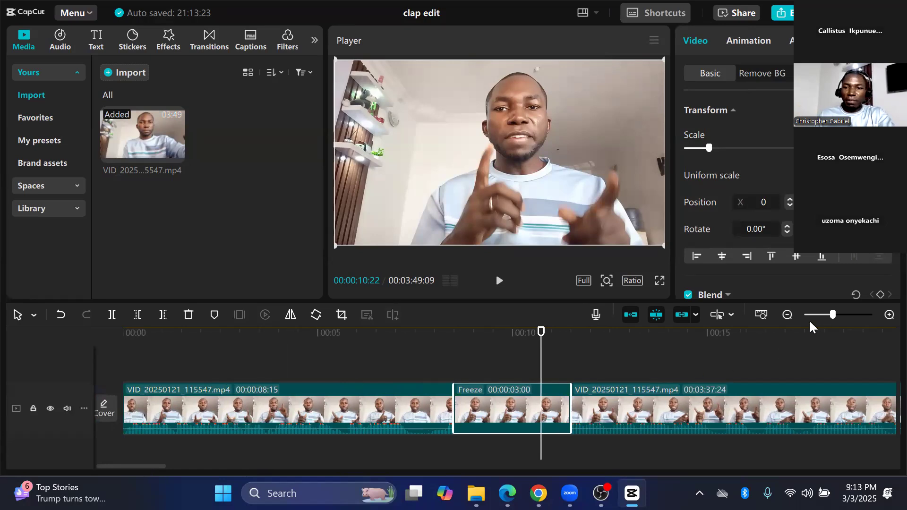
click(786, 315)
click(787, 315)
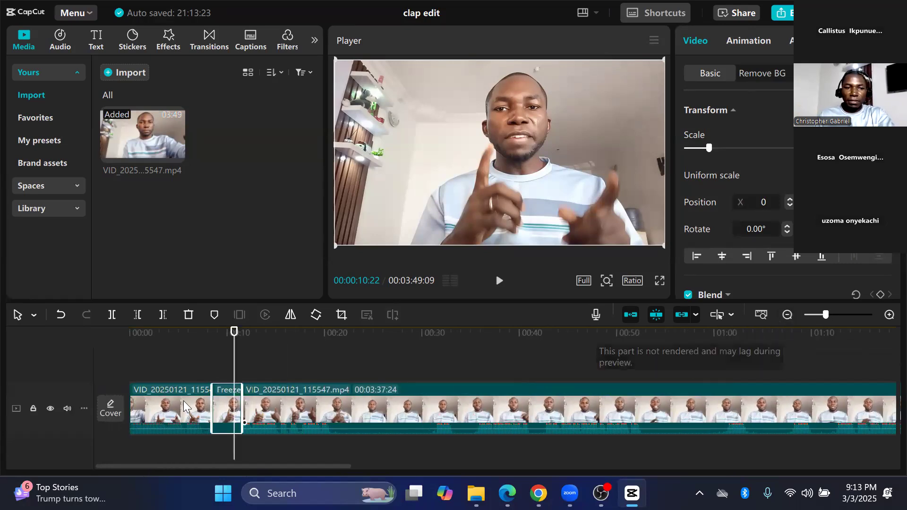
click(131, 359)
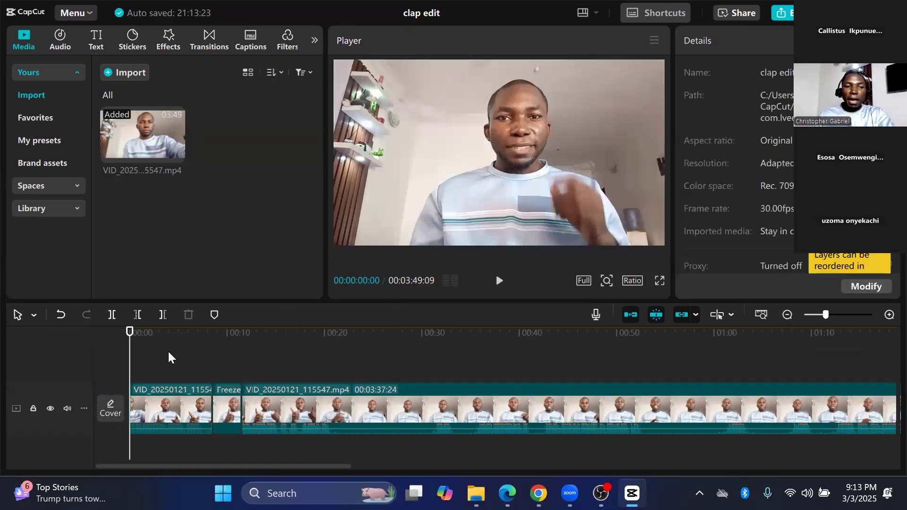
click(504, 282)
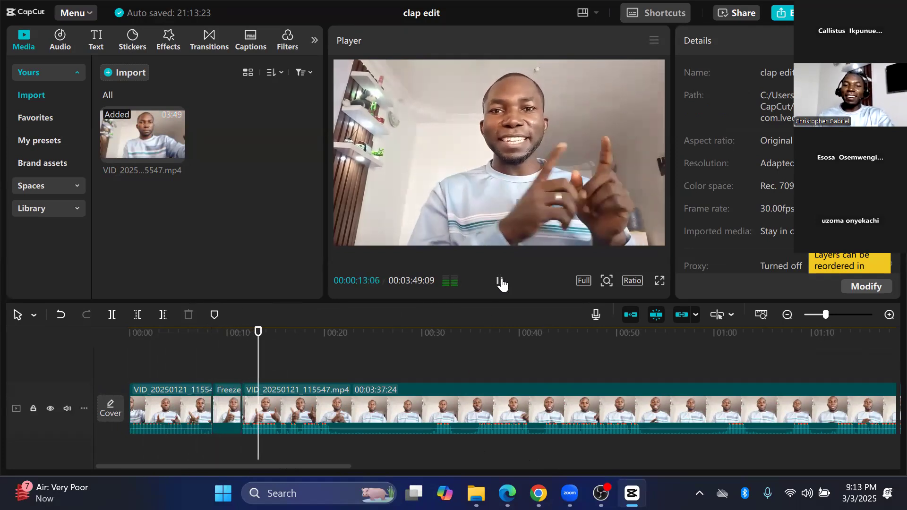
key(space)
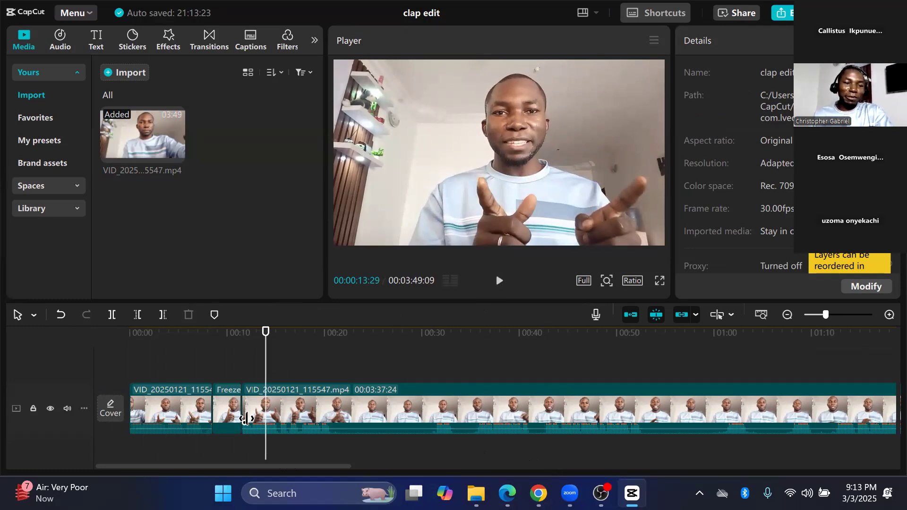
click(226, 405)
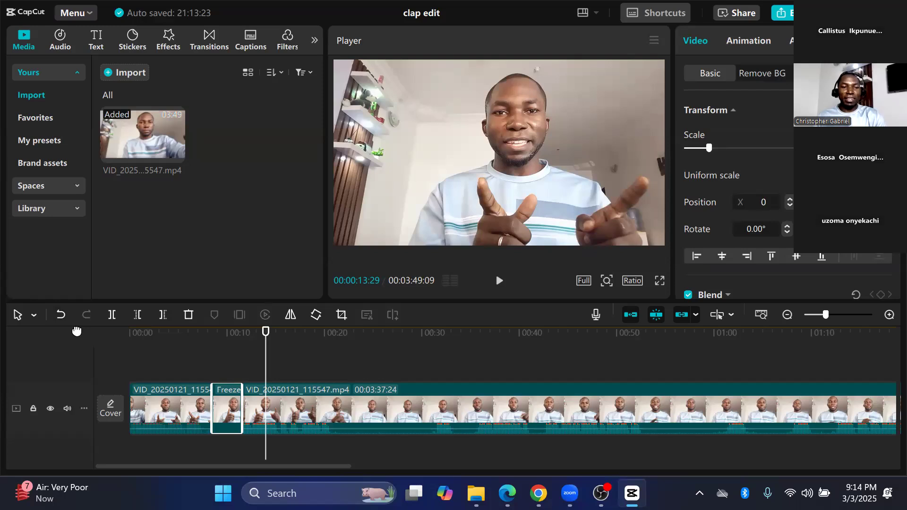
click(58, 311)
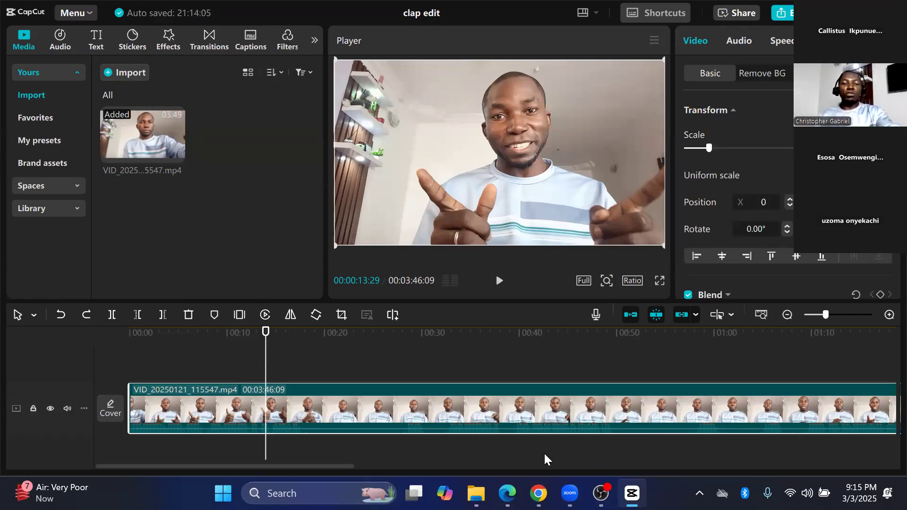
- Try mirroring the clip with the playhead at 00:00:56:29, and flip it back to its original orientation
click(787, 315)
click(788, 313)
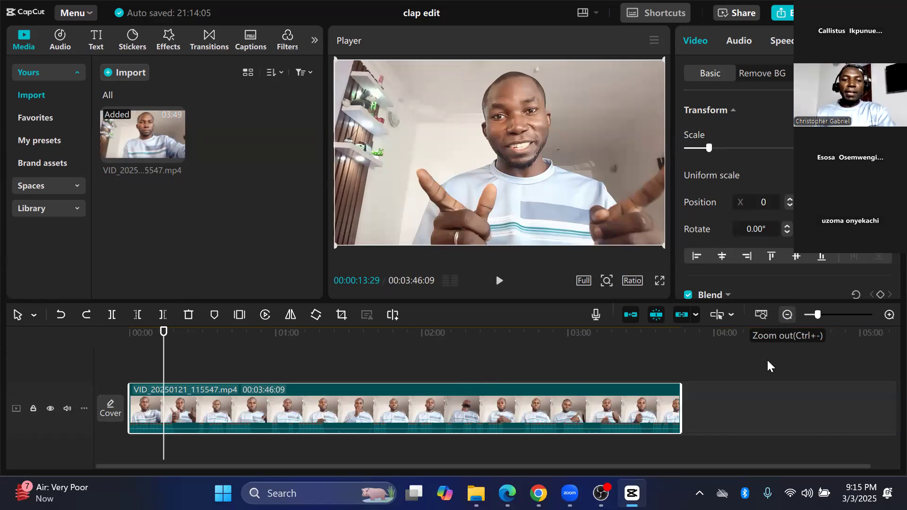
click(293, 318)
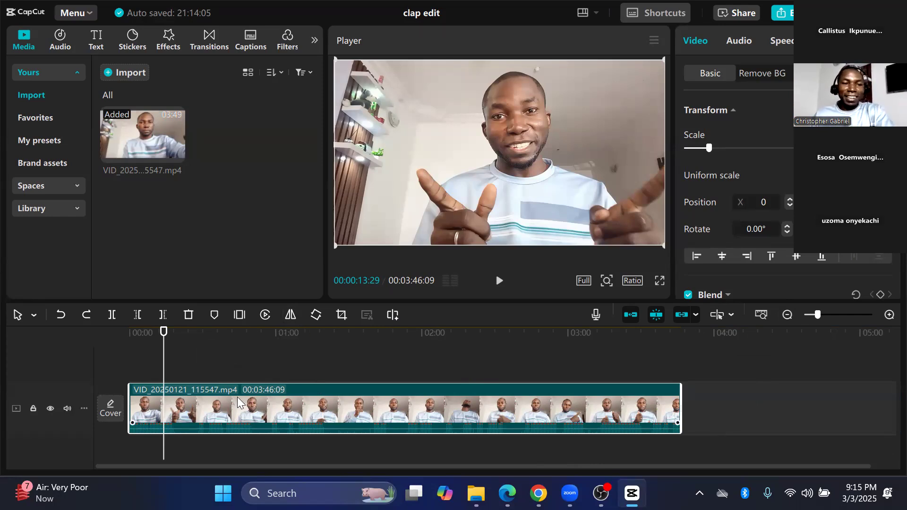
click(269, 373)
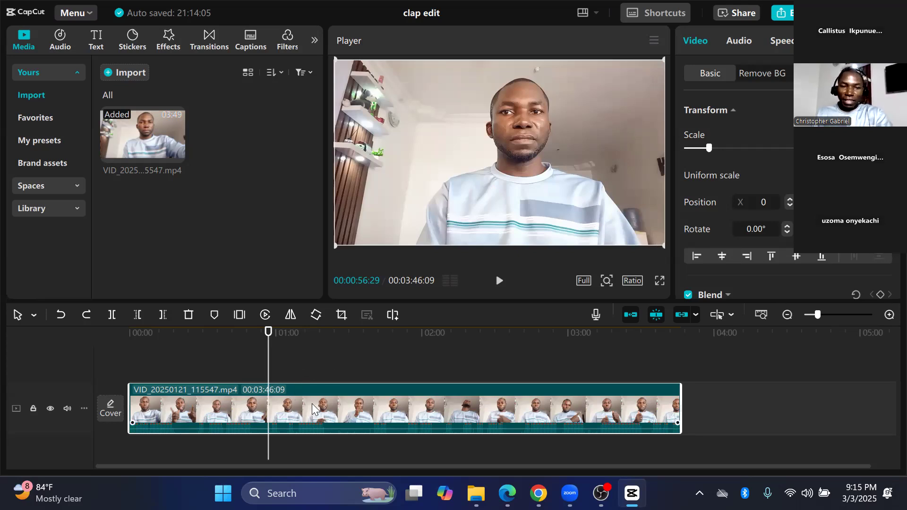
click(292, 314)
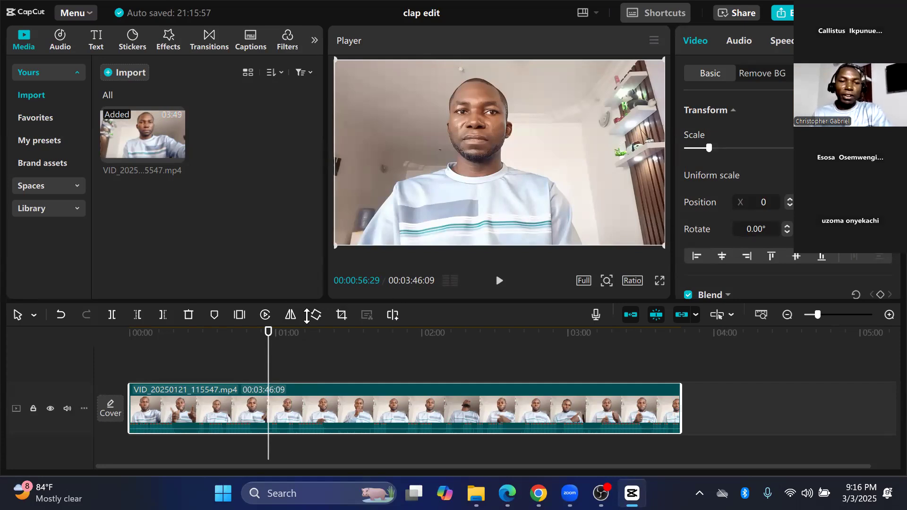
click(290, 315)
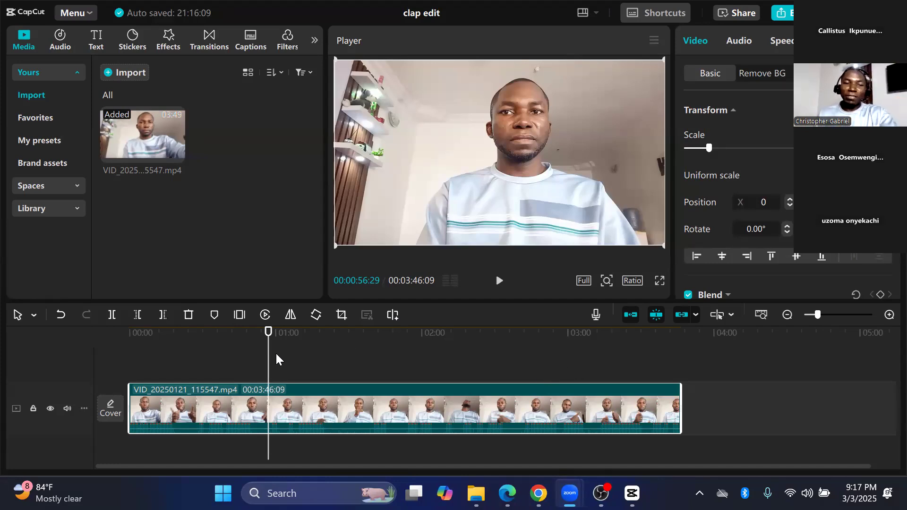
- Preview the clip between about 00:00:16:07 and 00:00:23:03 to find the cut point, and split it at 00:00:17:27
drag(270, 359, 180, 360)
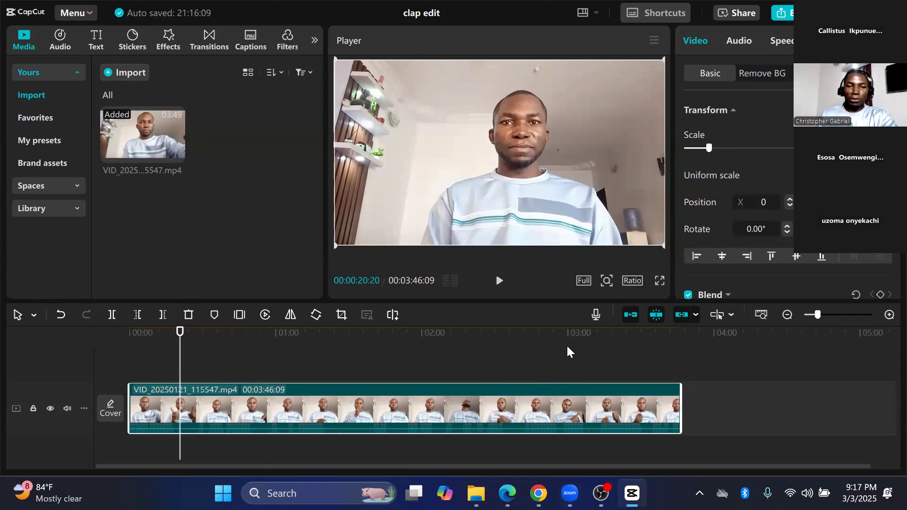
click(890, 315)
drag(231, 463, 214, 464)
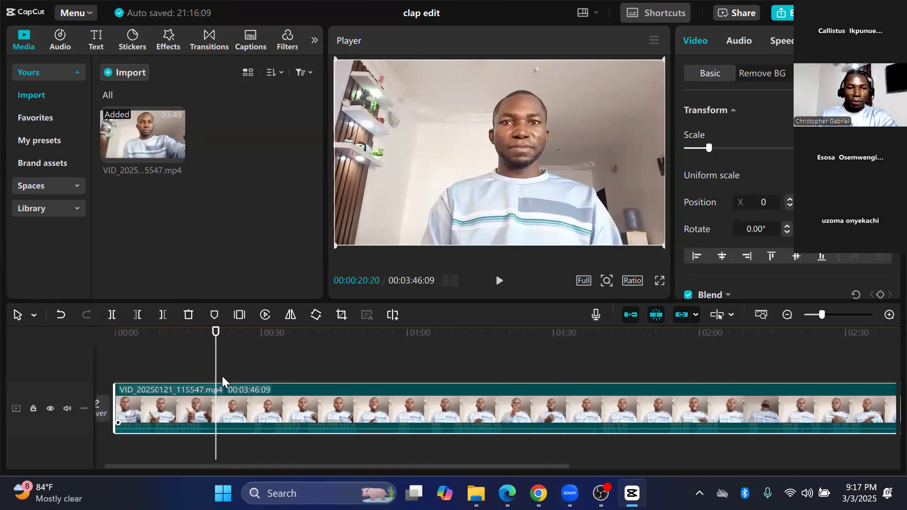
drag(217, 365, 179, 348)
click(498, 283)
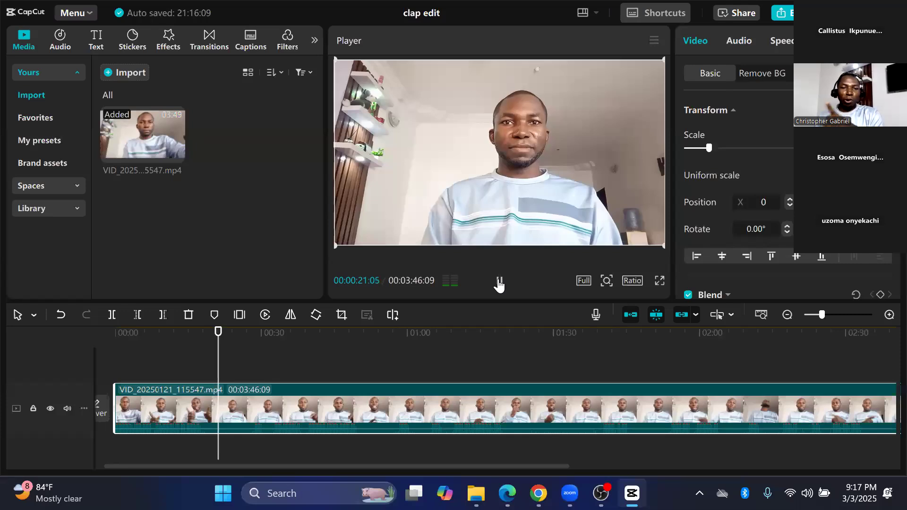
click(499, 282)
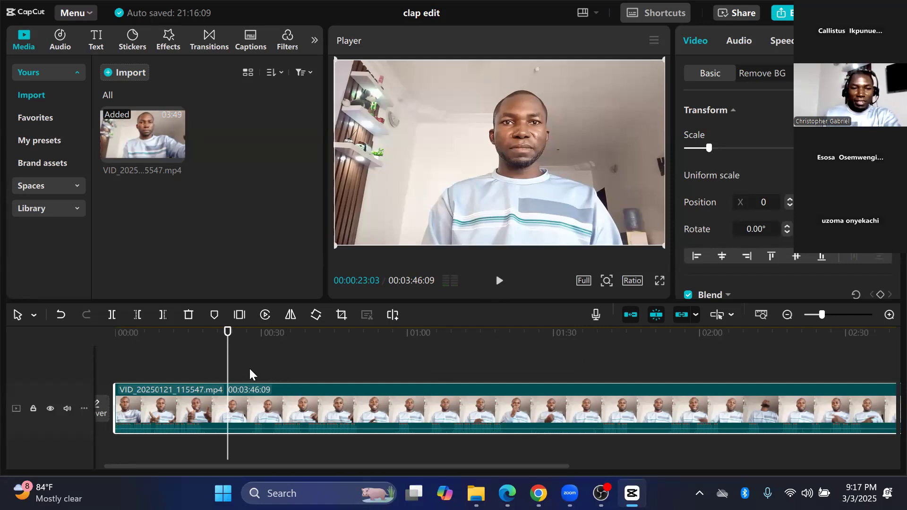
drag(228, 368, 194, 367)
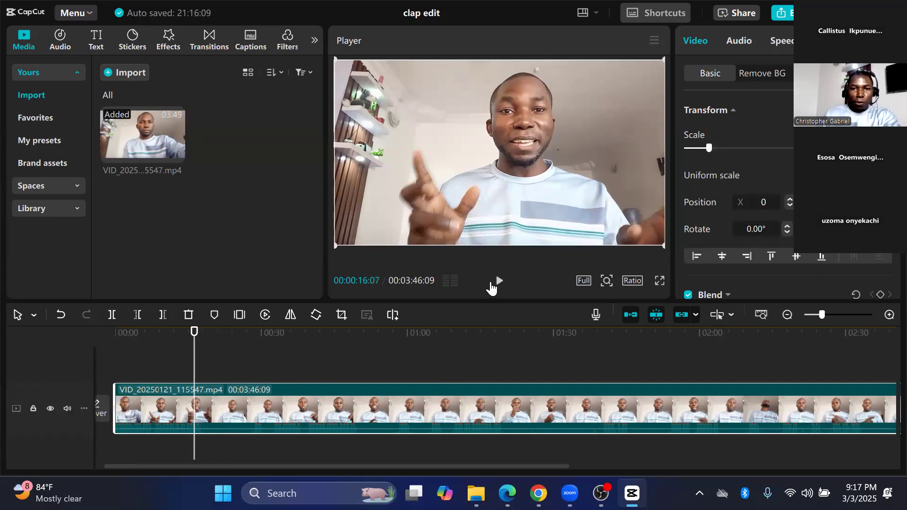
click(497, 283)
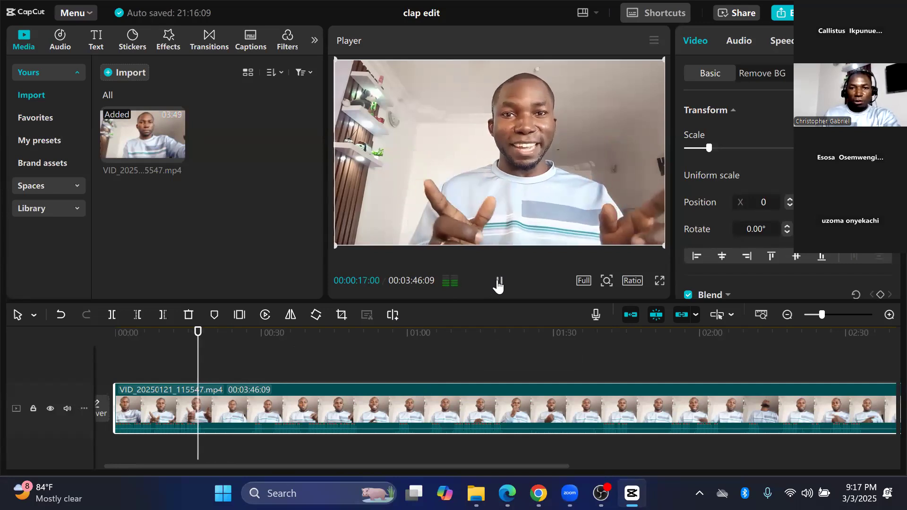
key(space)
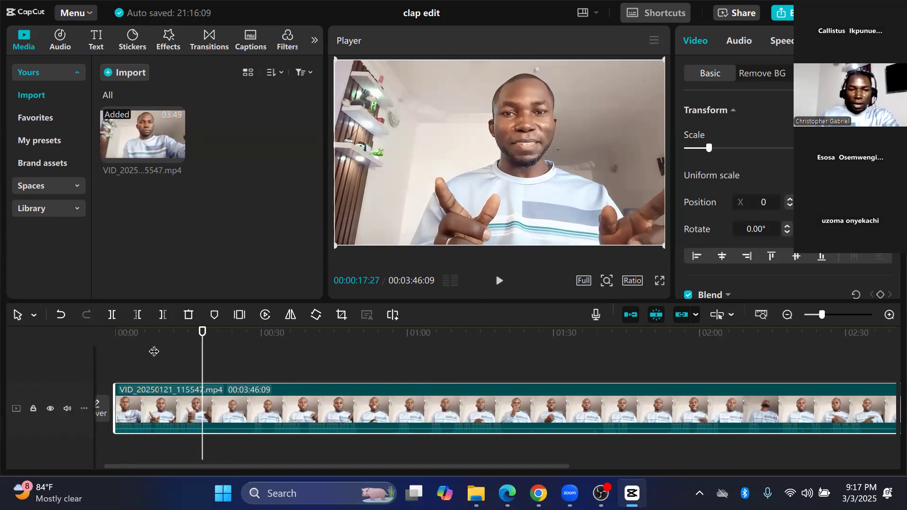
click(112, 316)
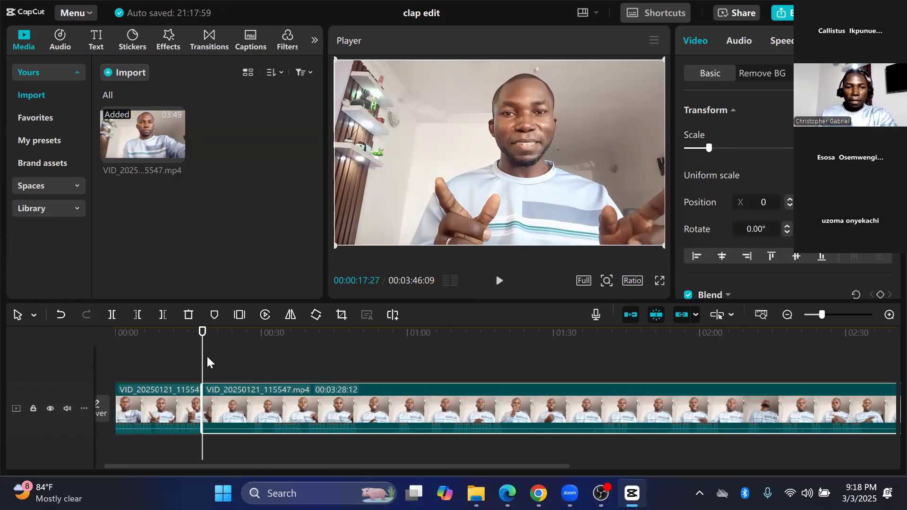
- Preview the second segment from 00:00:27:08 to find where speech resumes, and split it at 00:00:28:13
drag(207, 364, 247, 363)
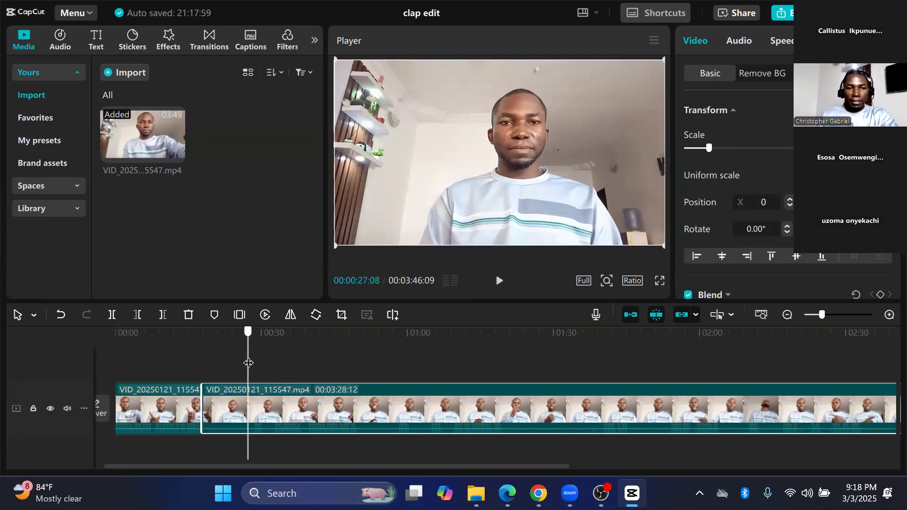
click(501, 281)
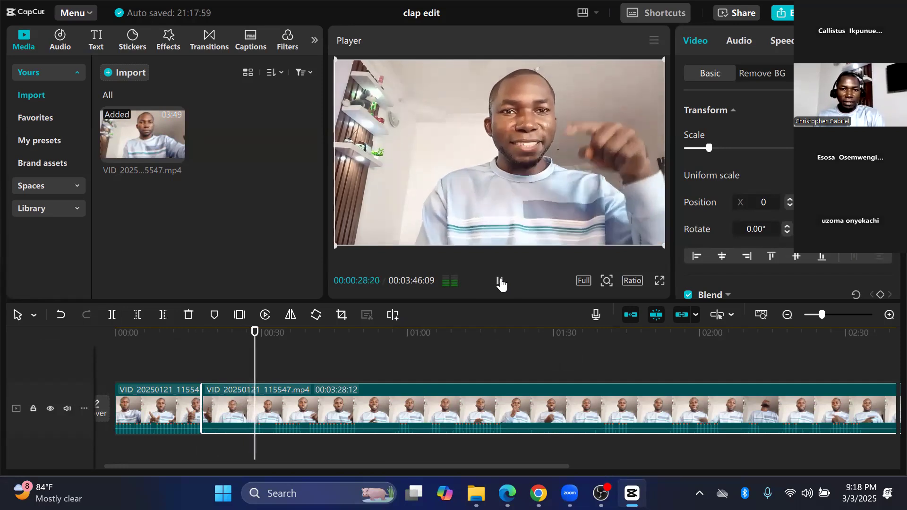
click(500, 281)
drag(258, 370, 254, 372)
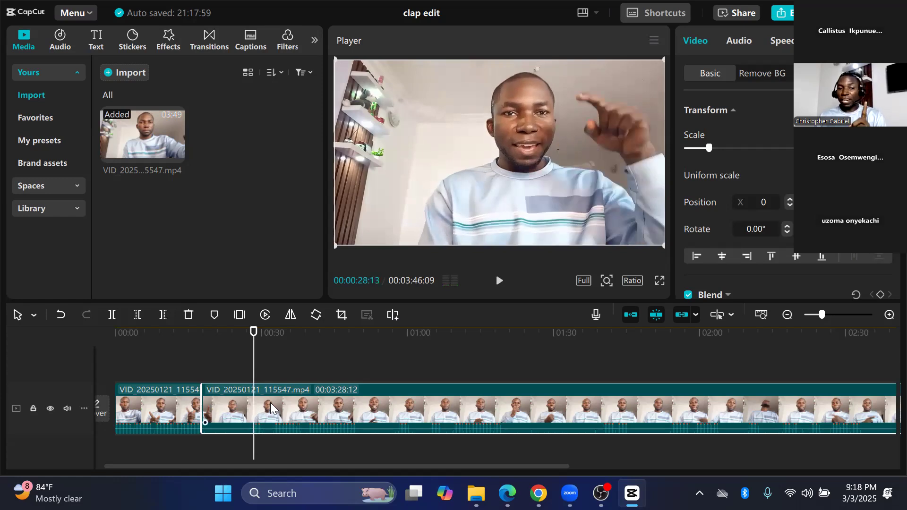
click(112, 315)
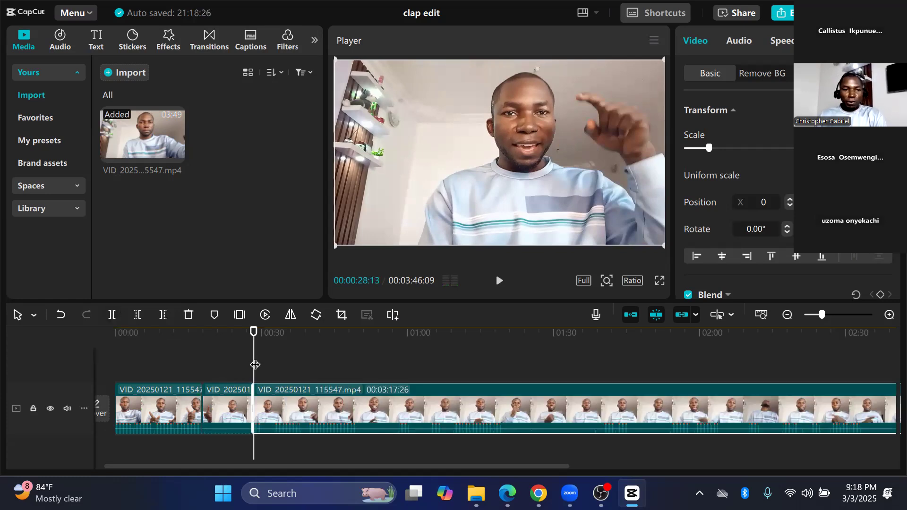
- Split the last segment at 00:00:32:16 and delete the short piece between 00:00:28:13 and 00:00:32:16
click(204, 398)
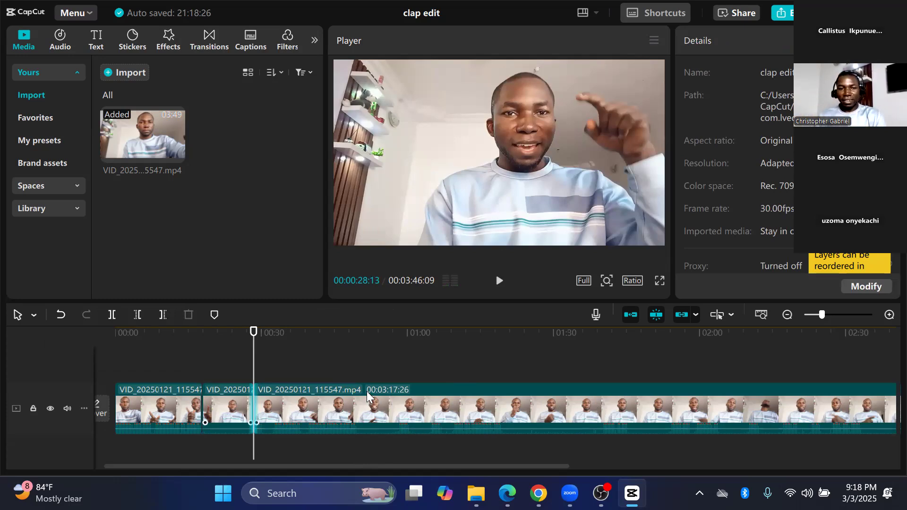
drag(254, 369, 259, 370)
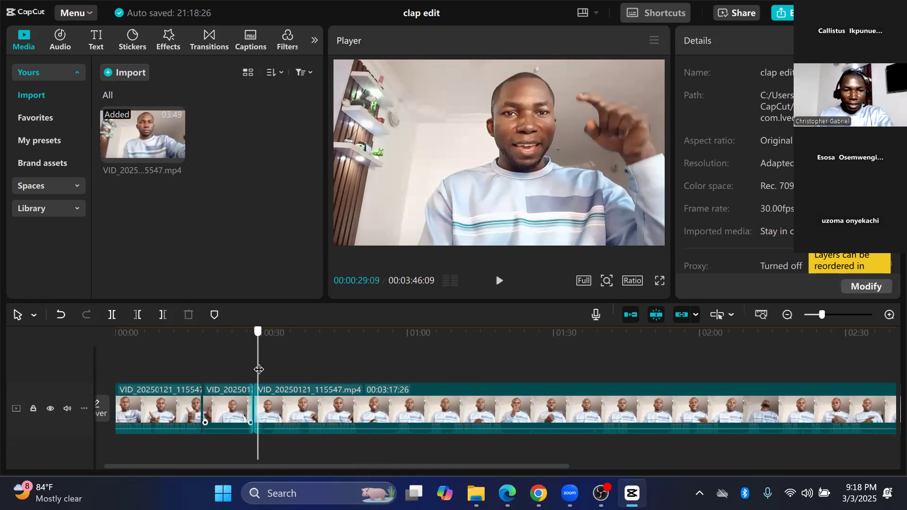
click(499, 281)
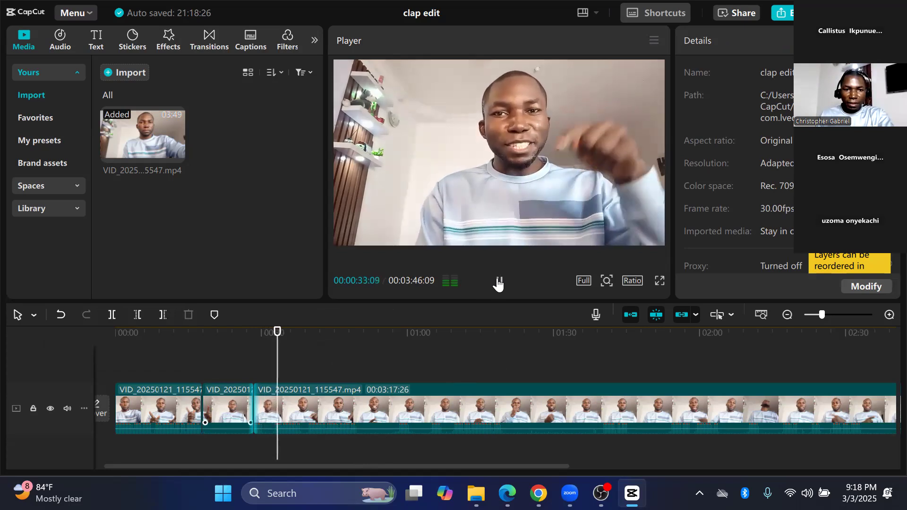
click(498, 282)
drag(276, 366, 274, 371)
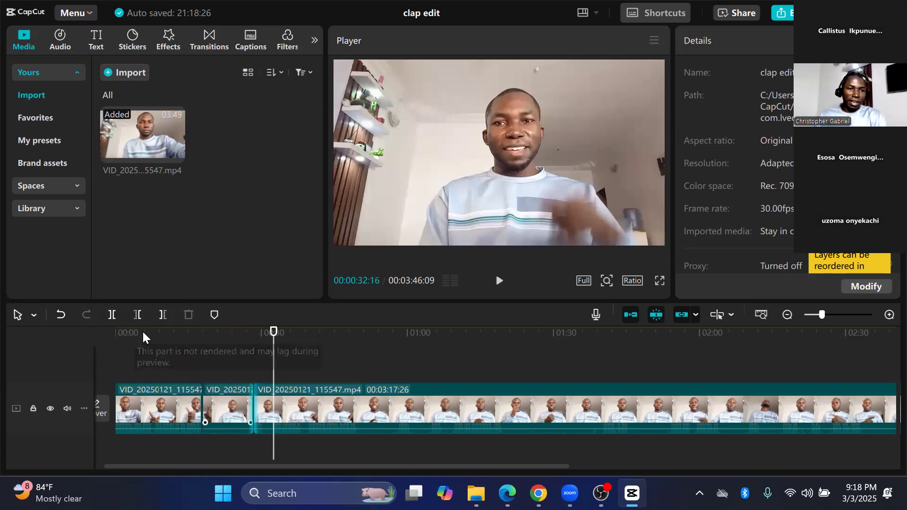
click(294, 392)
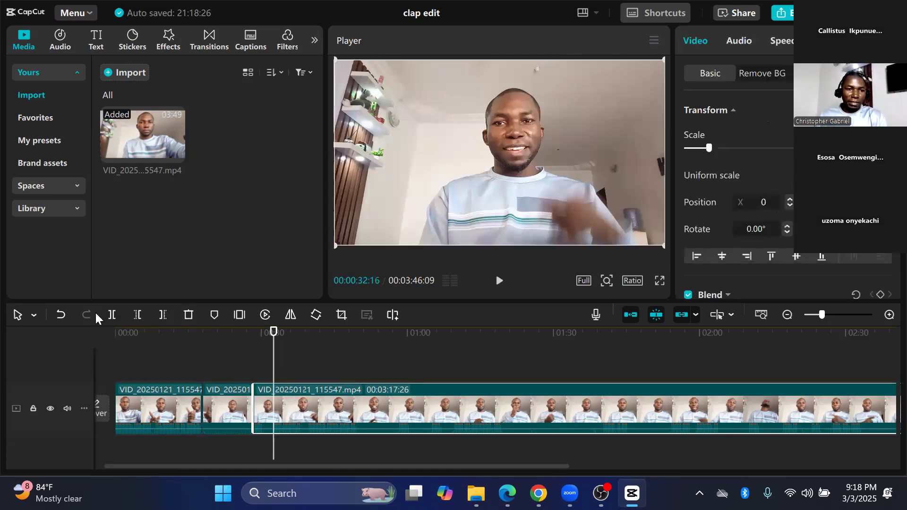
click(112, 315)
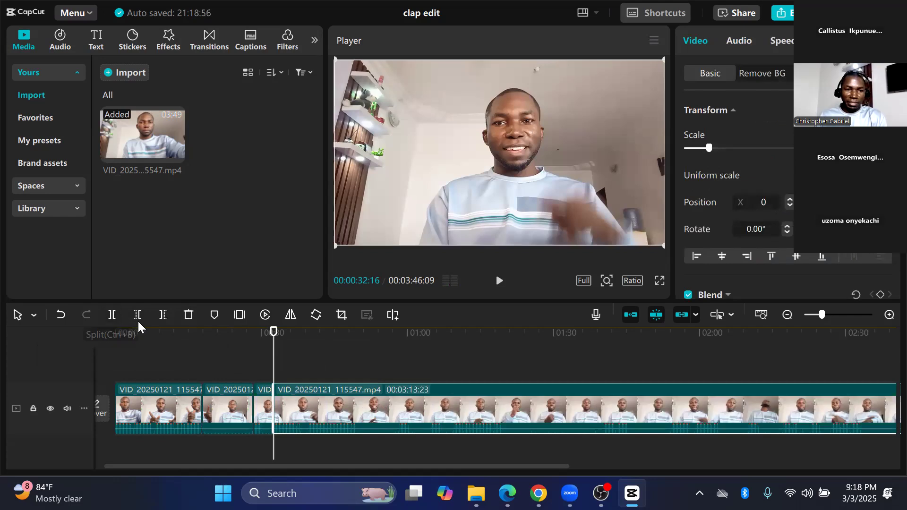
click(262, 409)
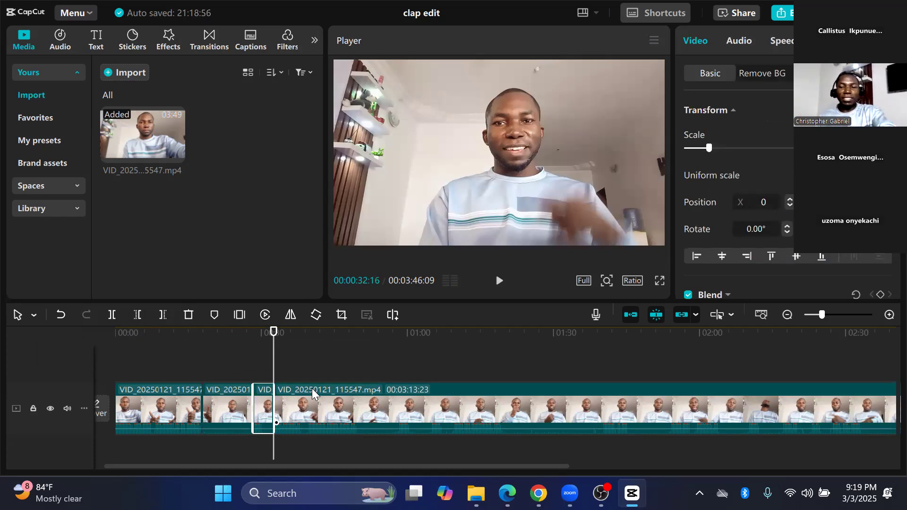
key(Delete)
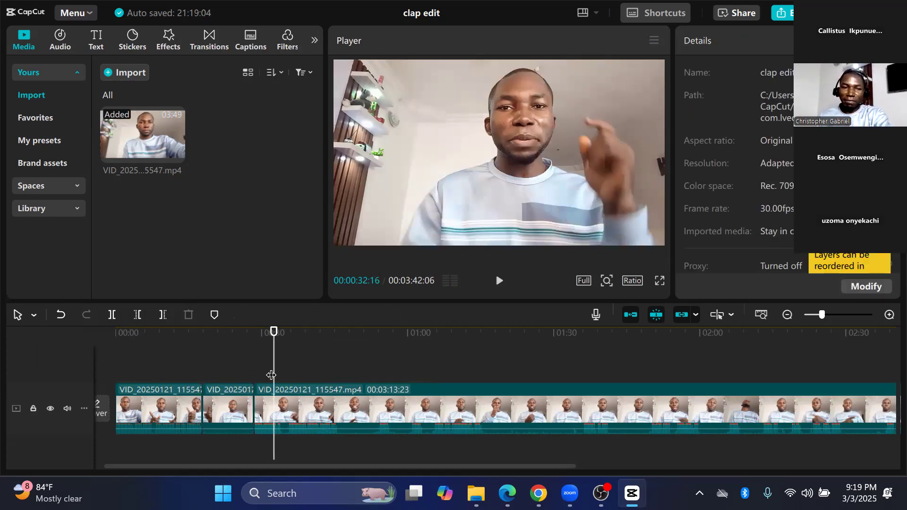
- Play the last segment from 00:00:33:07 to find the next cut point, and split it at 00:00:35:23
click(214, 410)
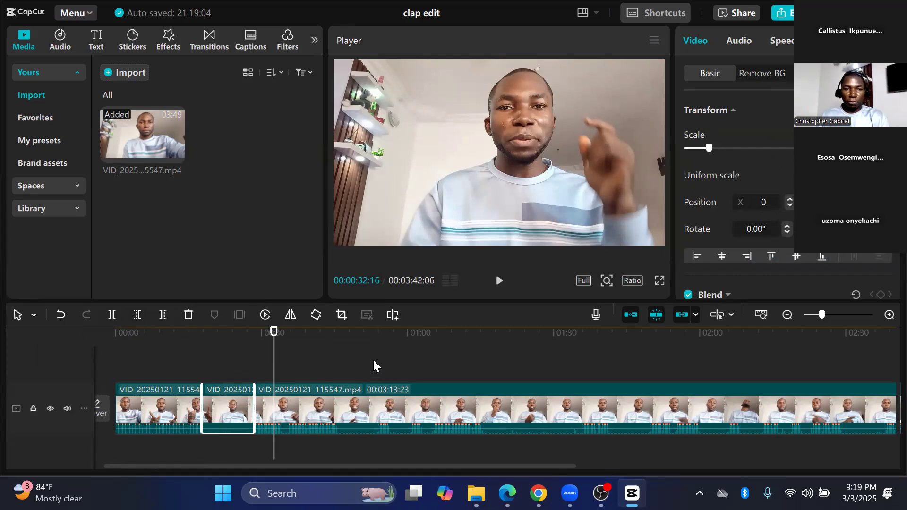
drag(274, 358, 276, 360)
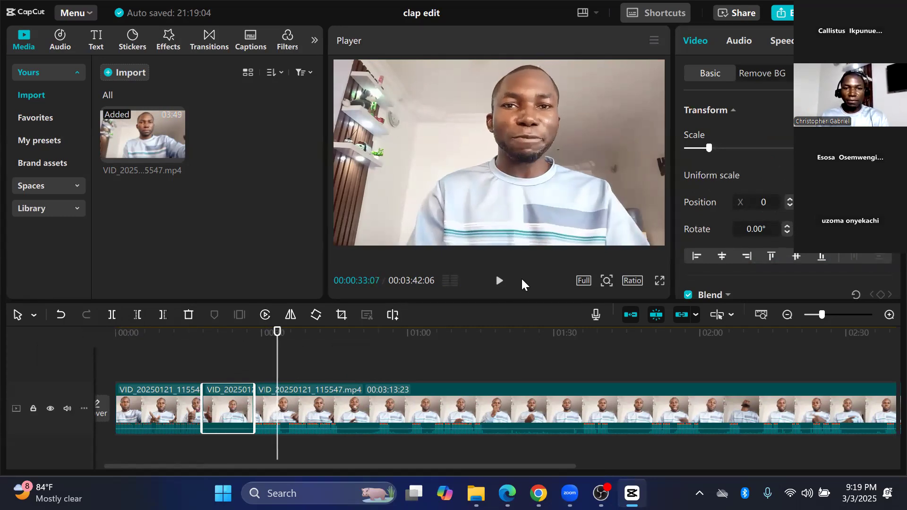
click(500, 281)
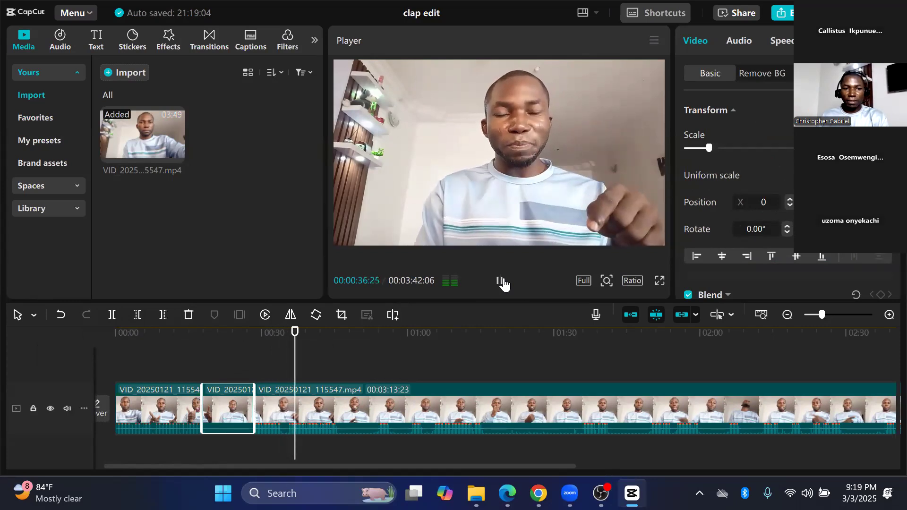
drag(301, 361, 290, 364)
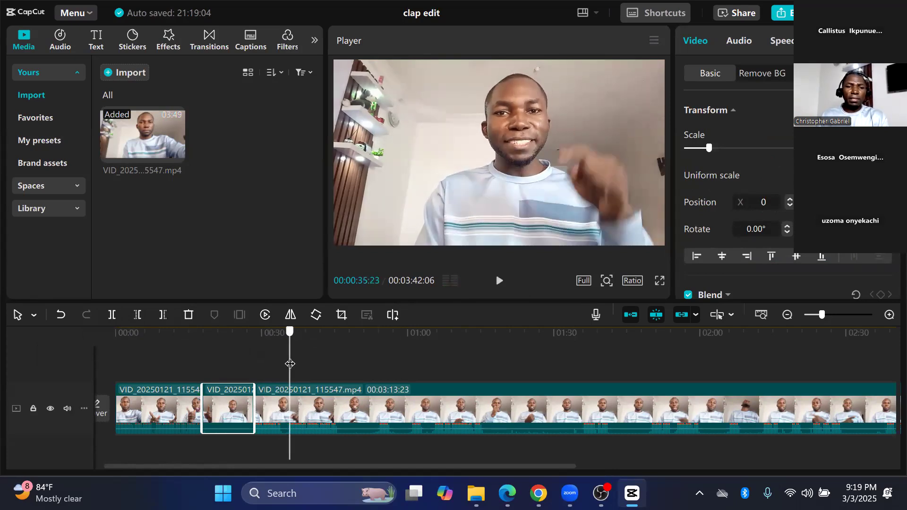
click(339, 410)
click(112, 314)
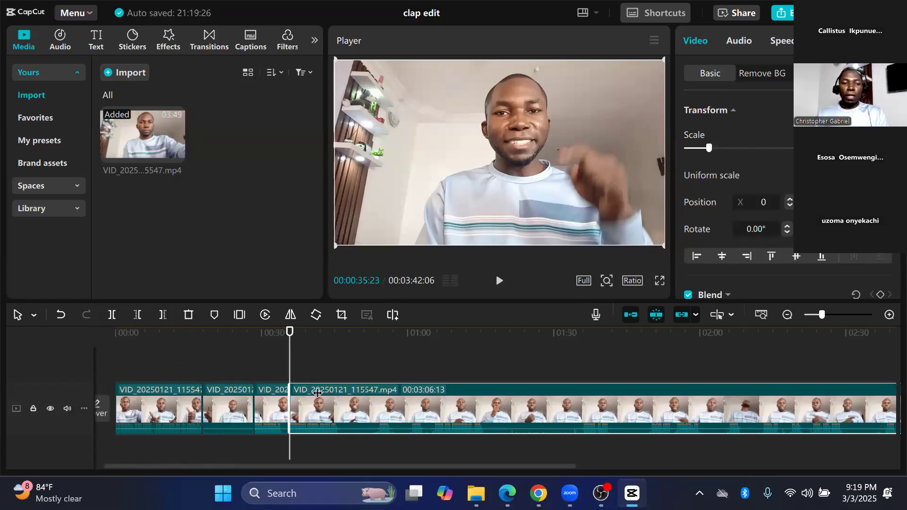
- Split the last segment at 00:00:45:14 and again at 00:00:54:03
click(308, 360)
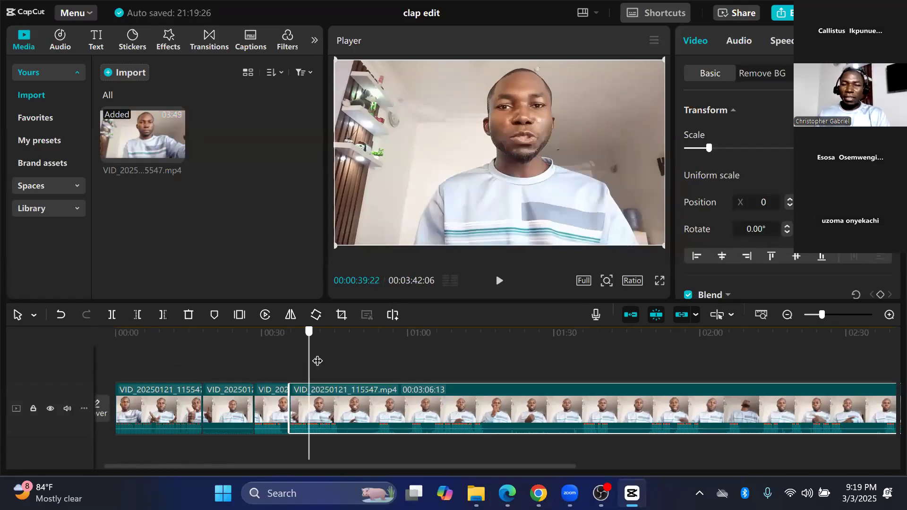
click(336, 365)
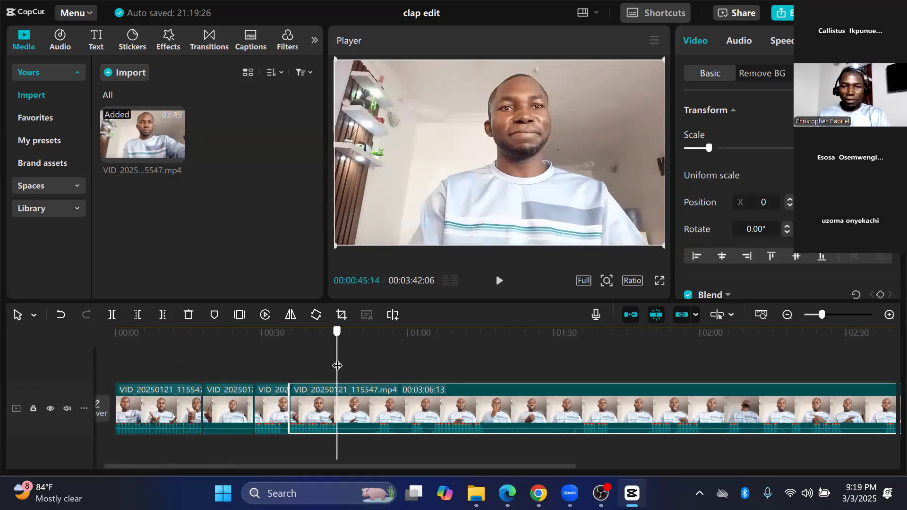
click(112, 315)
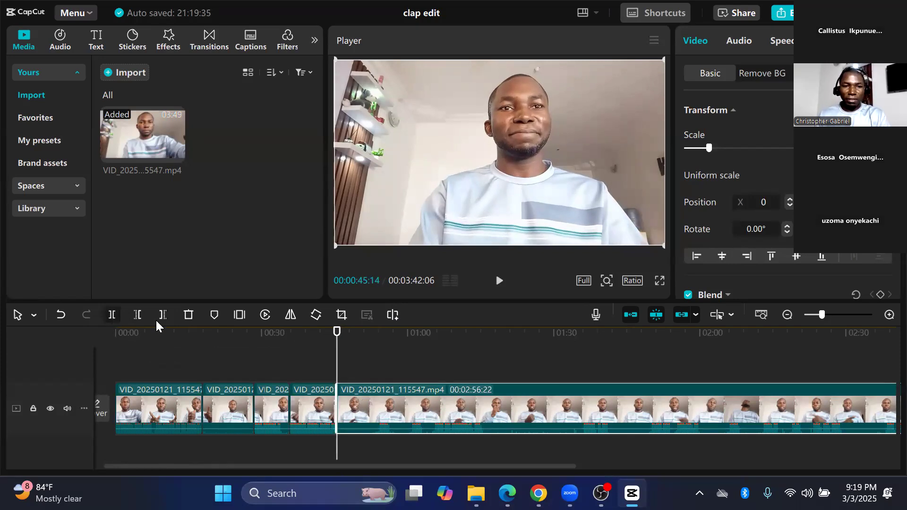
click(362, 363)
drag(371, 363, 379, 364)
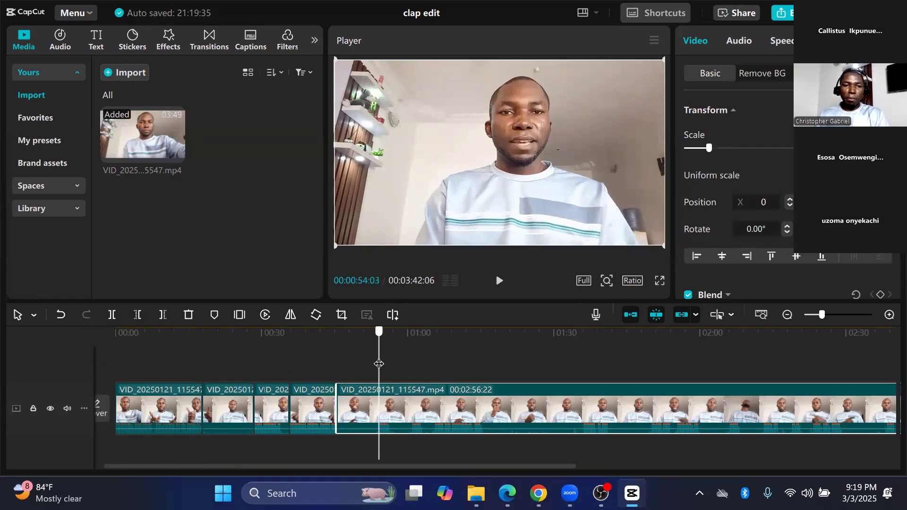
click(112, 315)
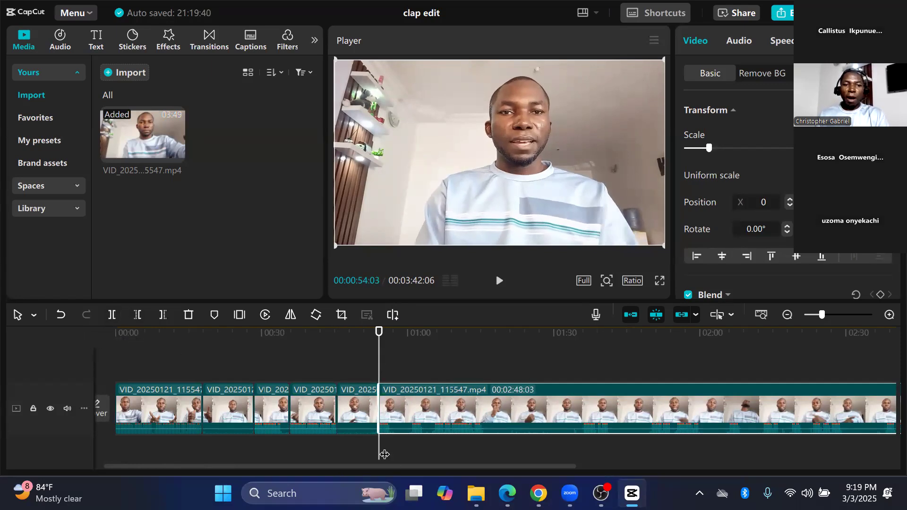
- Preview and delete the segment between 00:00:45:14 and 00:00:54:03, and place the playhead at 00:00:43:07
click(373, 385)
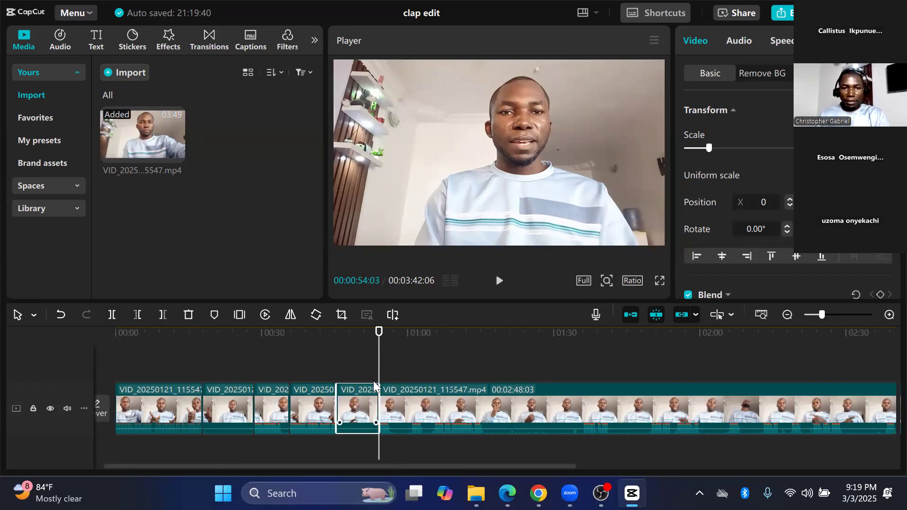
drag(378, 332, 359, 331)
click(500, 281)
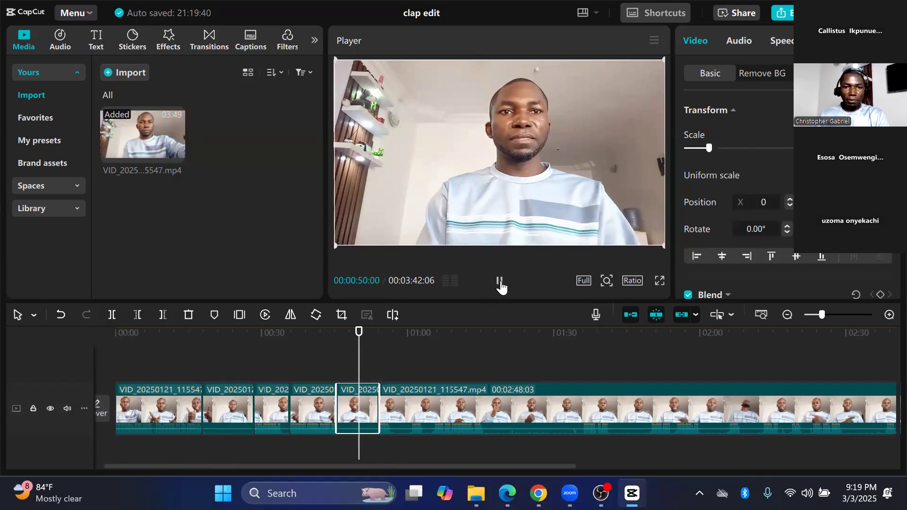
click(499, 281)
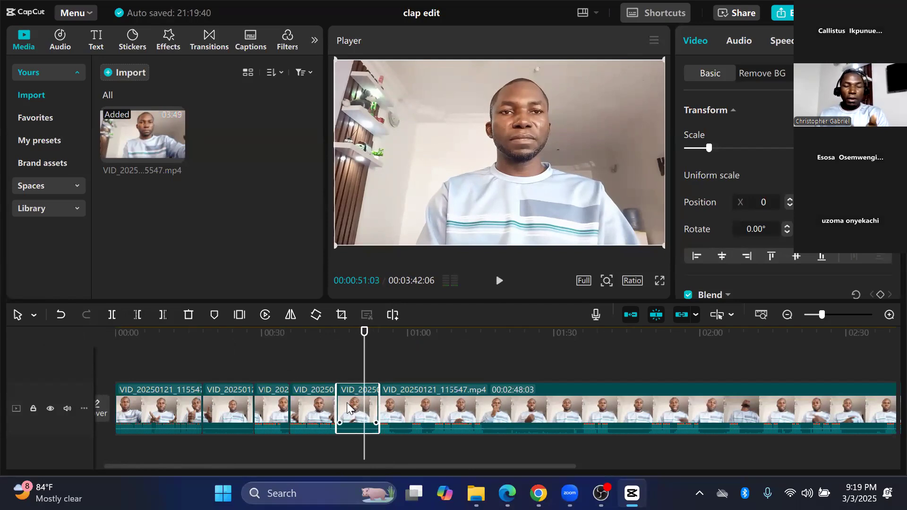
key(Delete)
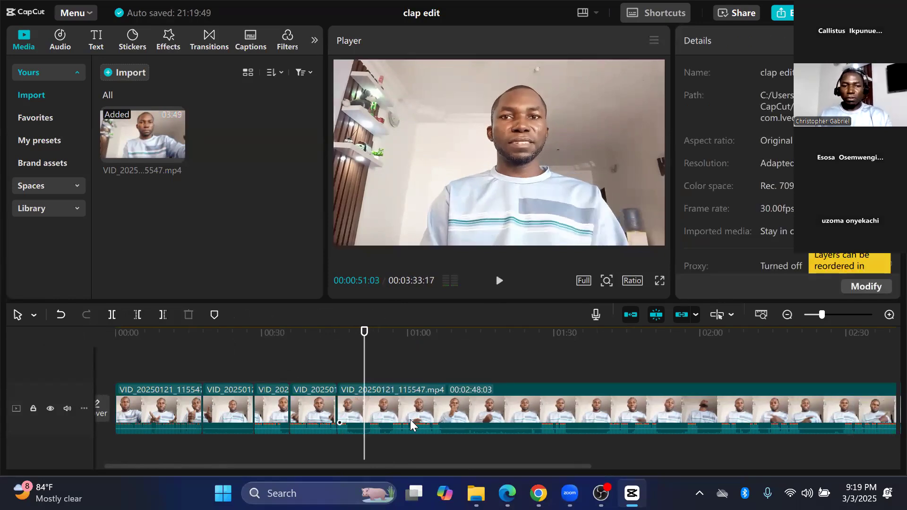
click(326, 378)
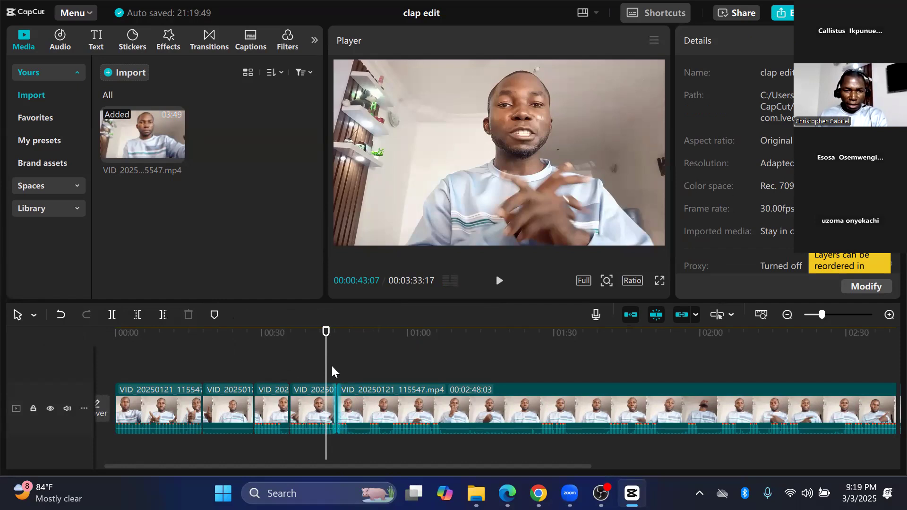
- Play the video from 00:00:43:07 across the cut to the last segment, and place the playhead at 00:00:23:25
click(499, 281)
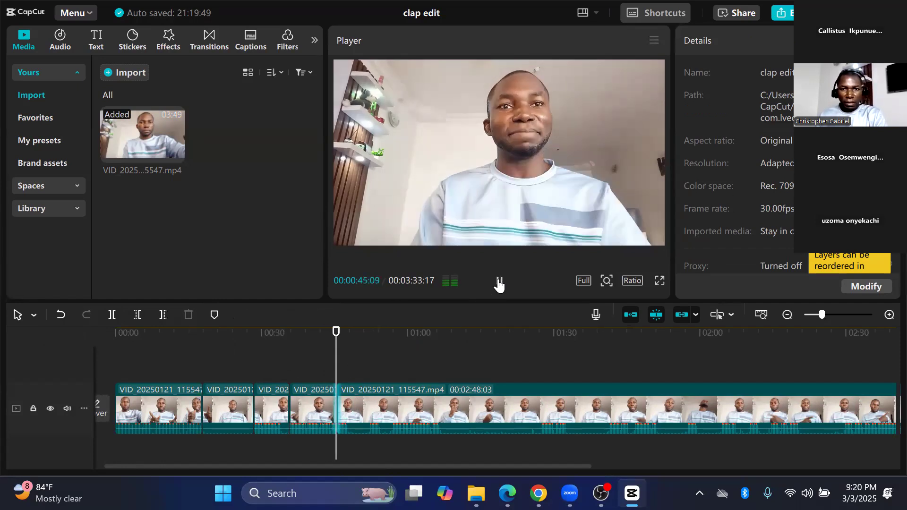
key(space)
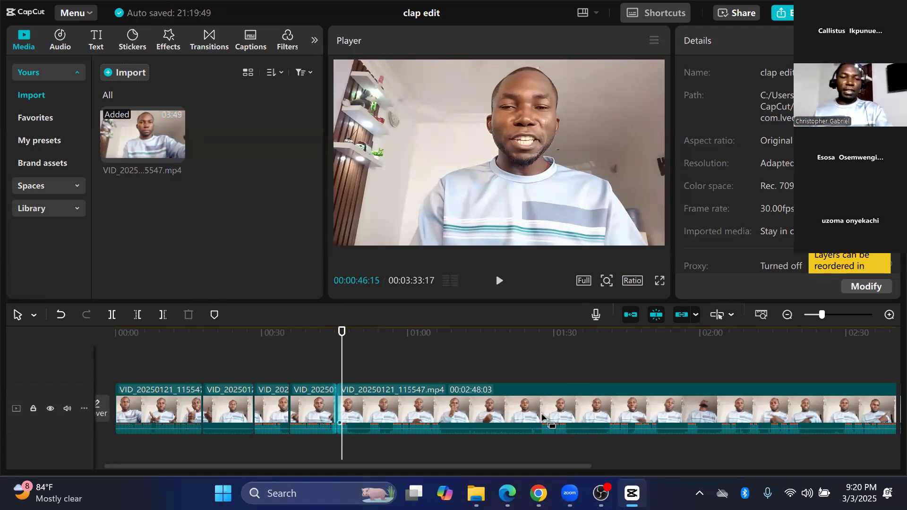
click(232, 362)
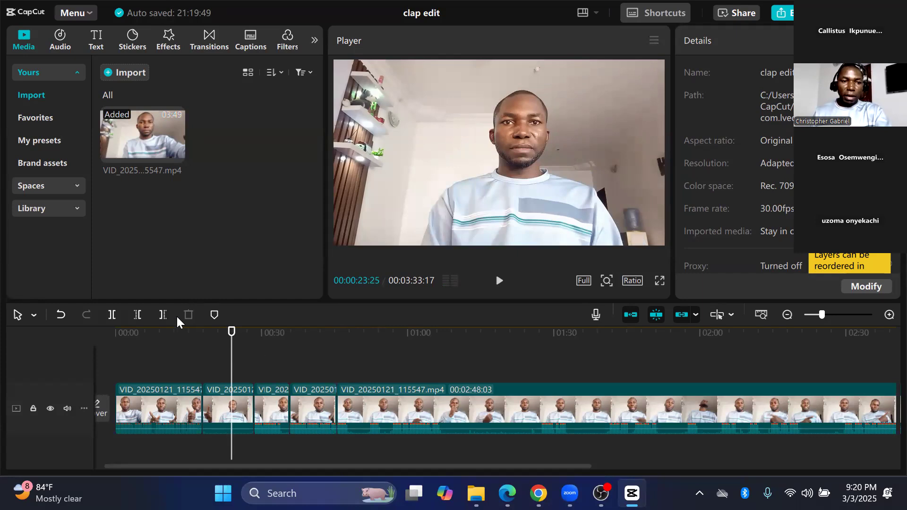
- Rotate the third segment by 180° and the fourth segment by 90°
click(264, 402)
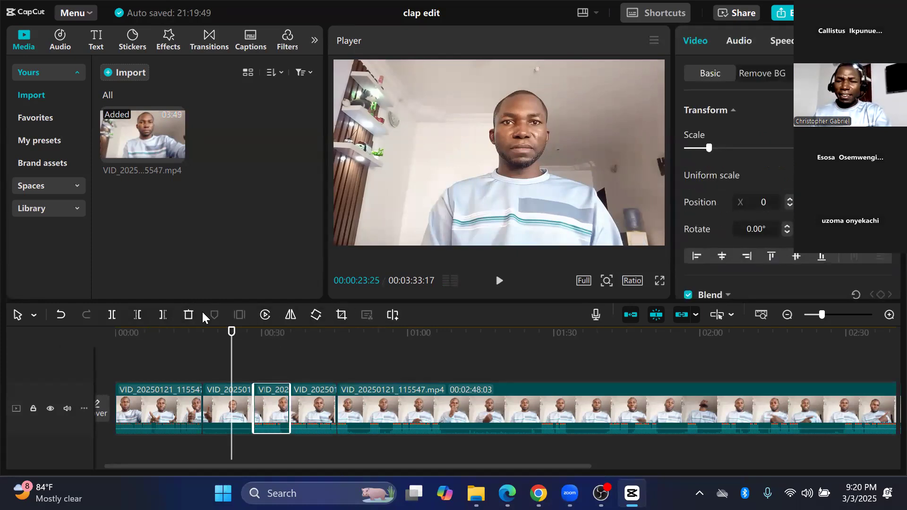
click(313, 317)
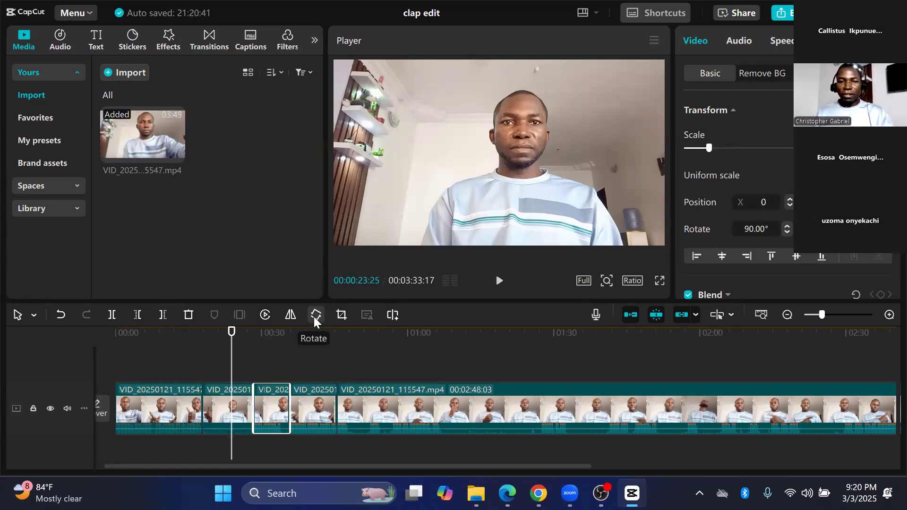
click(314, 314)
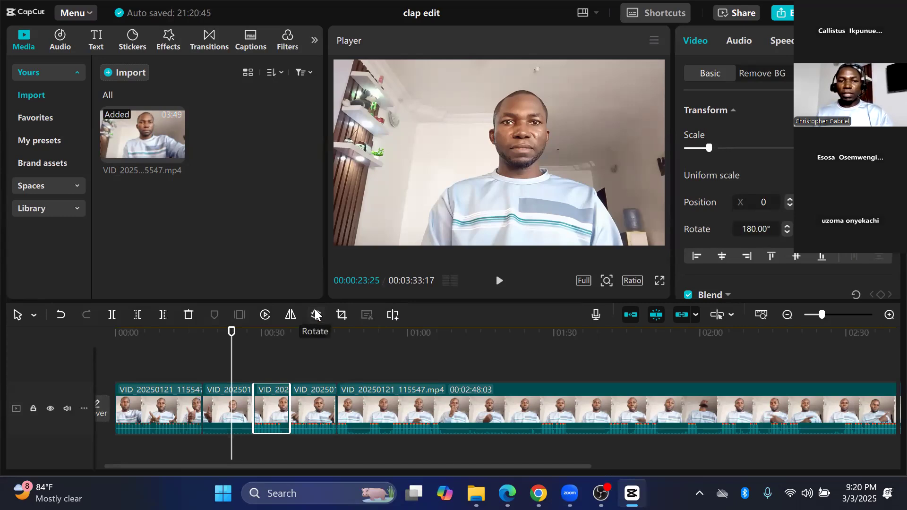
click(306, 406)
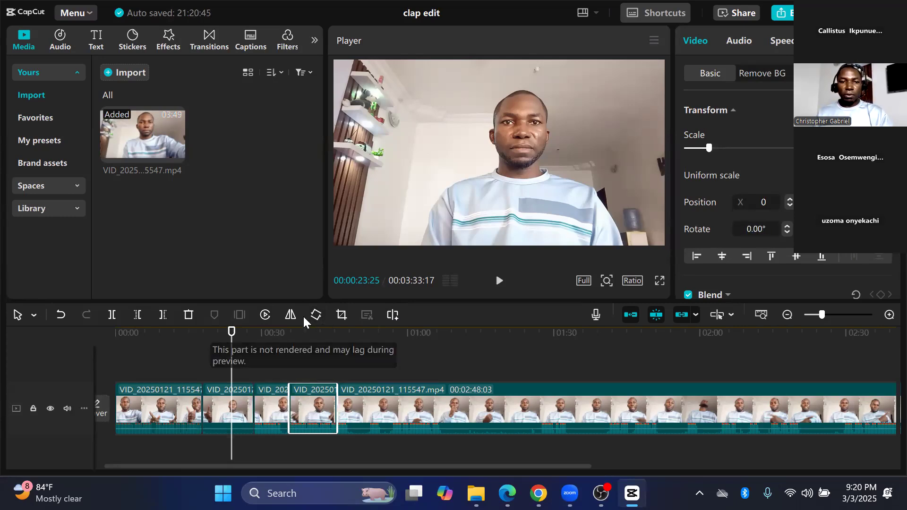
click(317, 315)
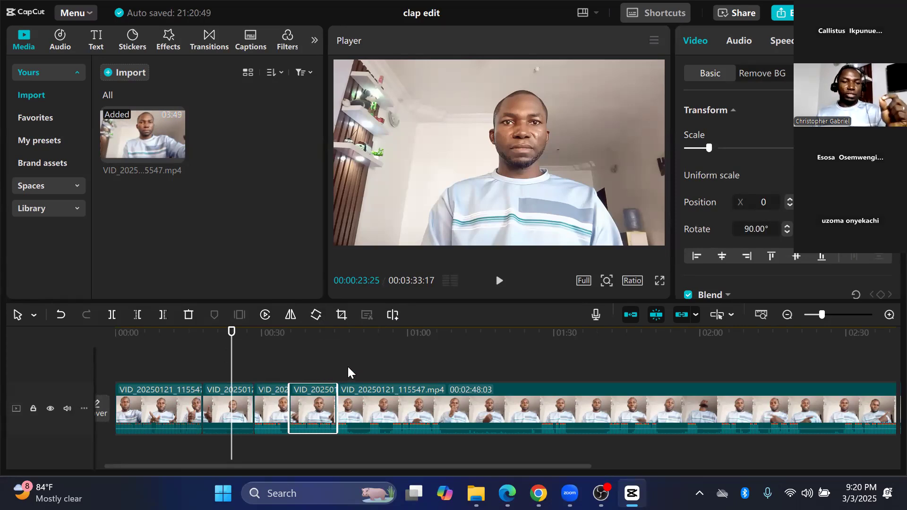
- Crop the fourth segment with the Free ratio, trimming the wall shelves at the left edge and a narrow strip at the right edge
click(341, 315)
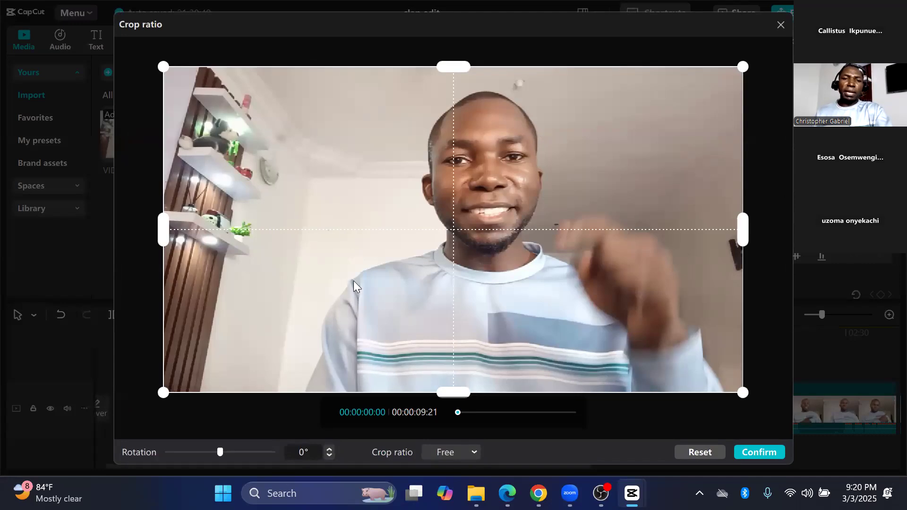
click(779, 25)
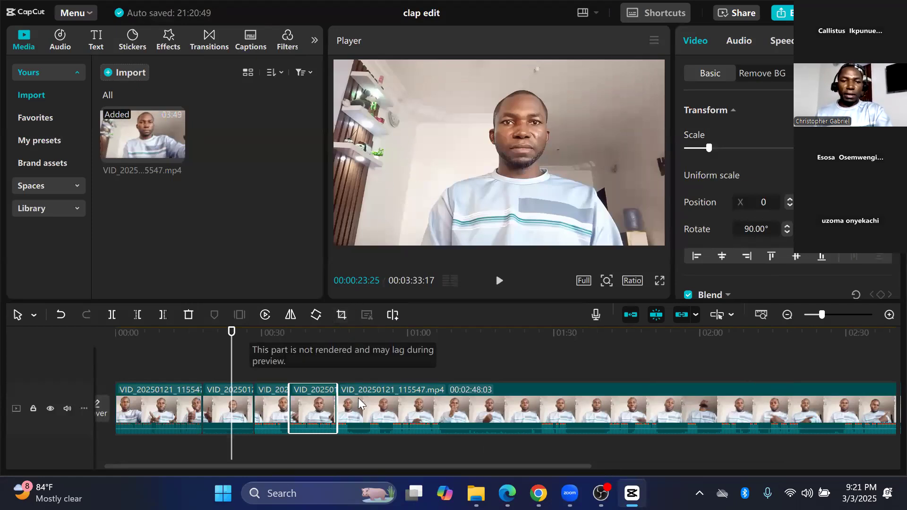
click(341, 314)
drag(184, 236, 263, 230)
drag(742, 229, 707, 209)
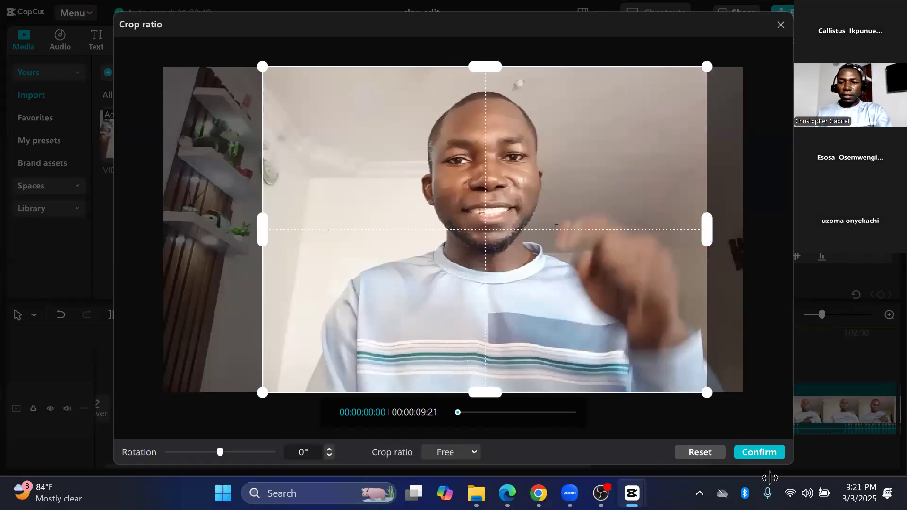
click(738, 448)
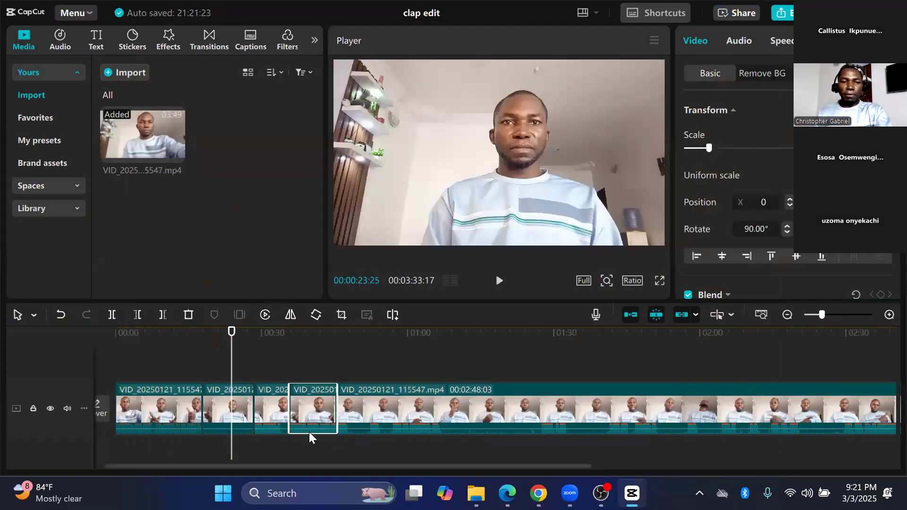
- Preview the third segment from 00:00:27:15 and rotate it by two more quarter turns
click(268, 401)
drag(233, 362, 260, 365)
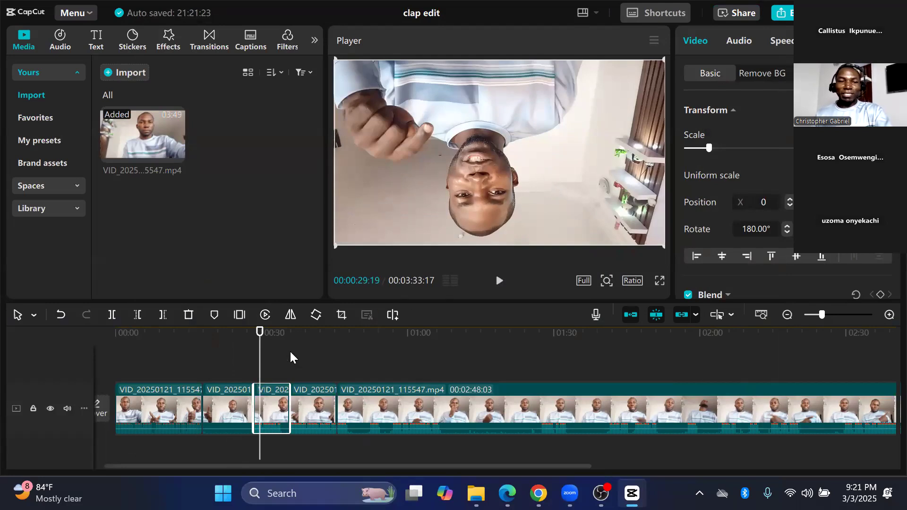
mouse_move(263, 354)
mouse_down()
mouse_move(234, 360)
mouse_move(253, 361)
mouse_up()
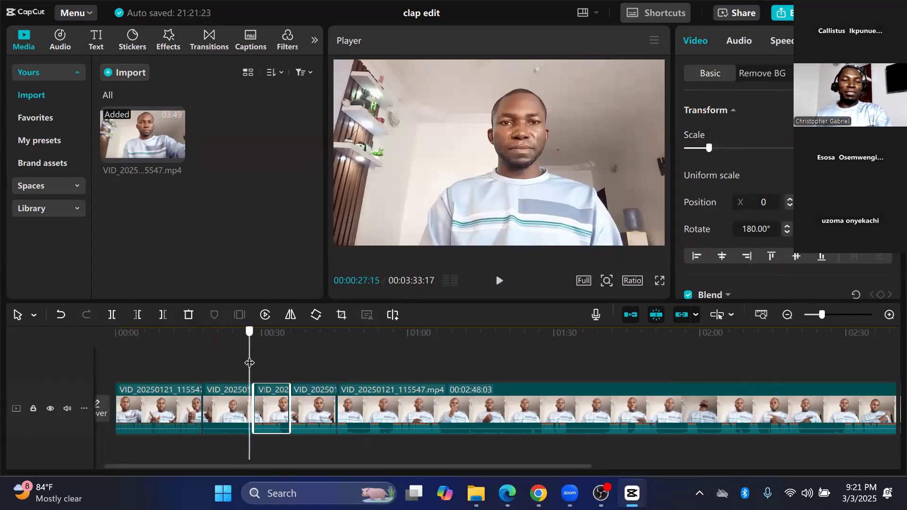
click(497, 283)
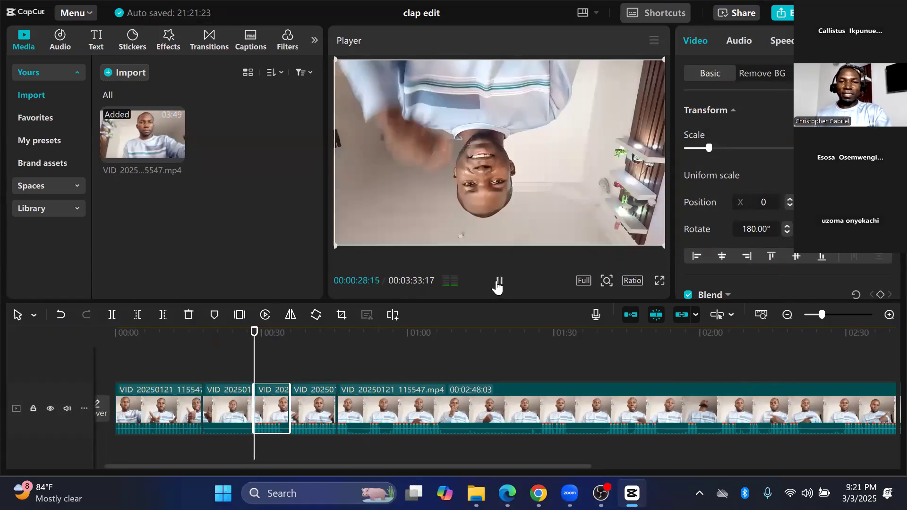
click(499, 282)
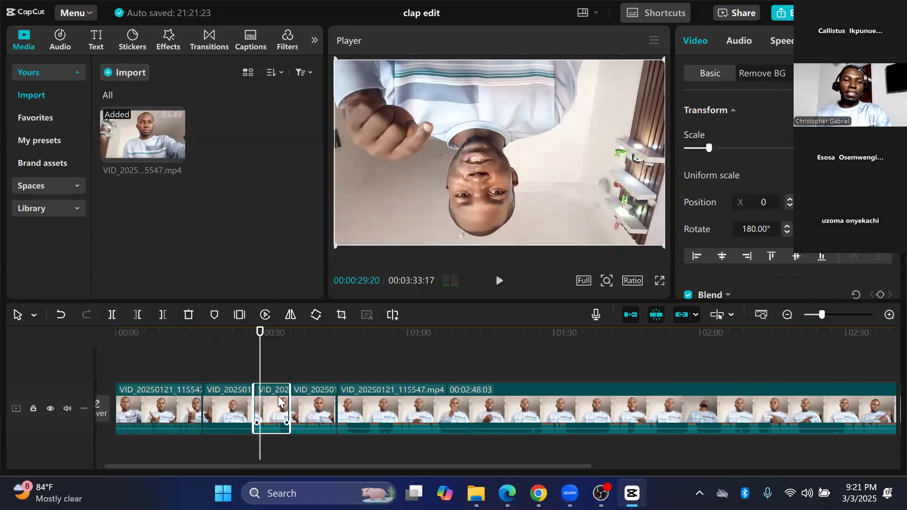
click(315, 314)
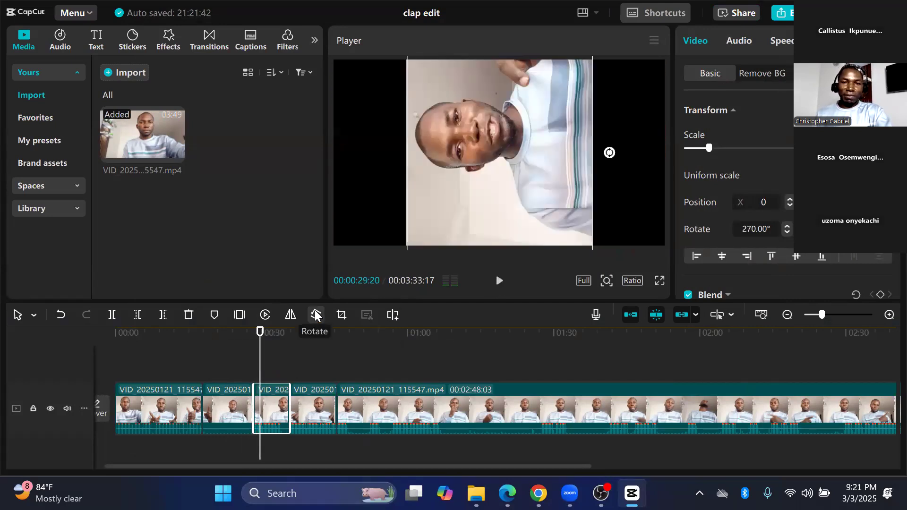
click(315, 312)
- Place the playhead at 00:00:37:06 and rotate the fourth segment in quarter turns to 360°
click(321, 412)
drag(264, 350, 297, 353)
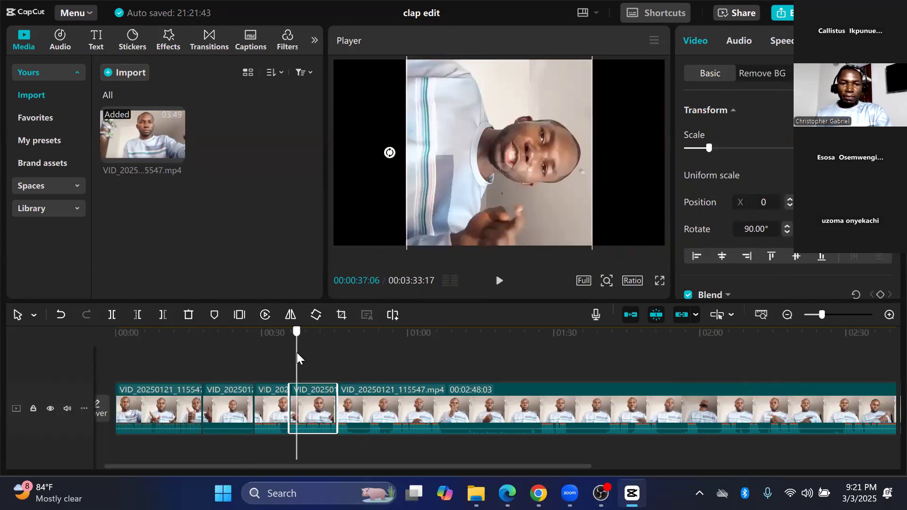
click(317, 314)
click(317, 314)
click(317, 314)
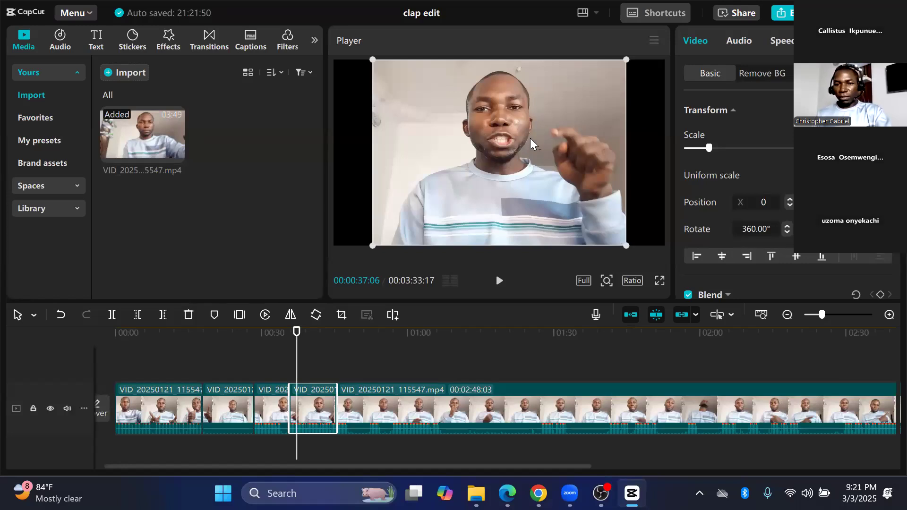
- Play the cropped fourth segment from 00:00:37:06 and scrub past its end into the last segment
click(500, 281)
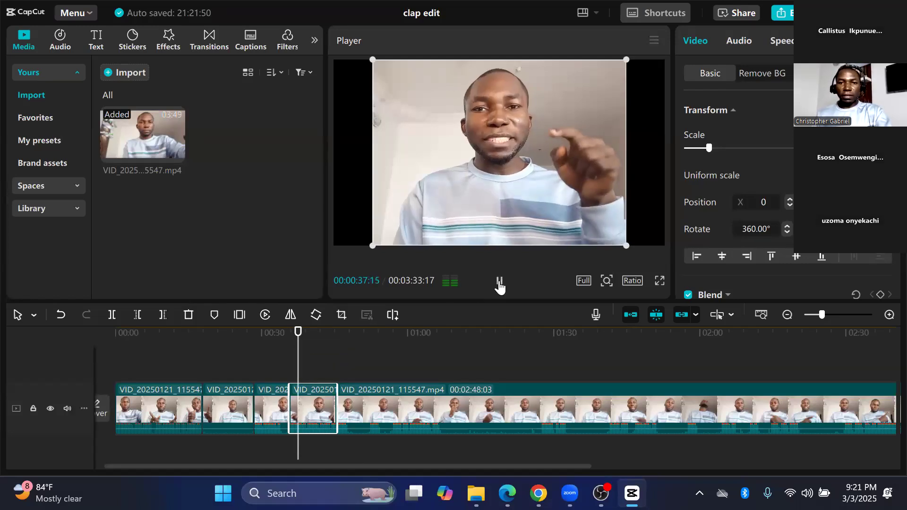
click(499, 280)
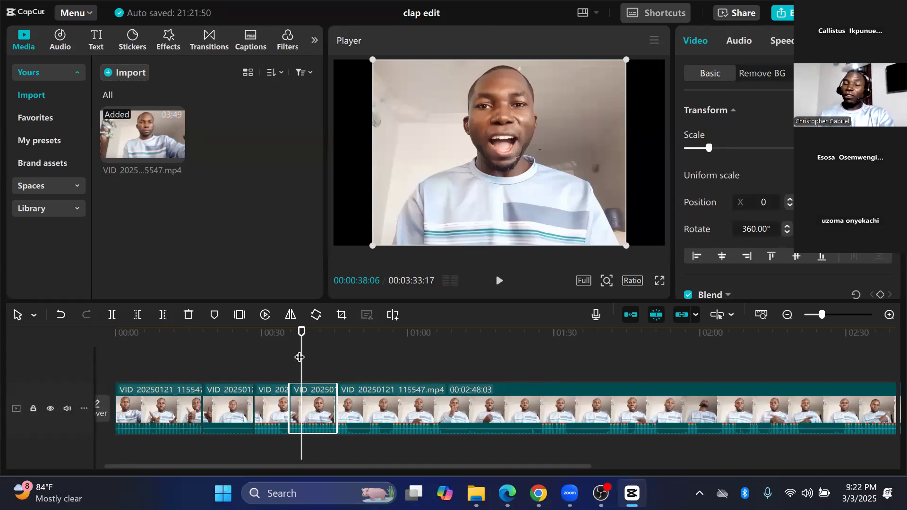
drag(299, 357, 387, 349)
- Select the first segment and place the playhead inside it at 00:00:02:05
click(234, 373)
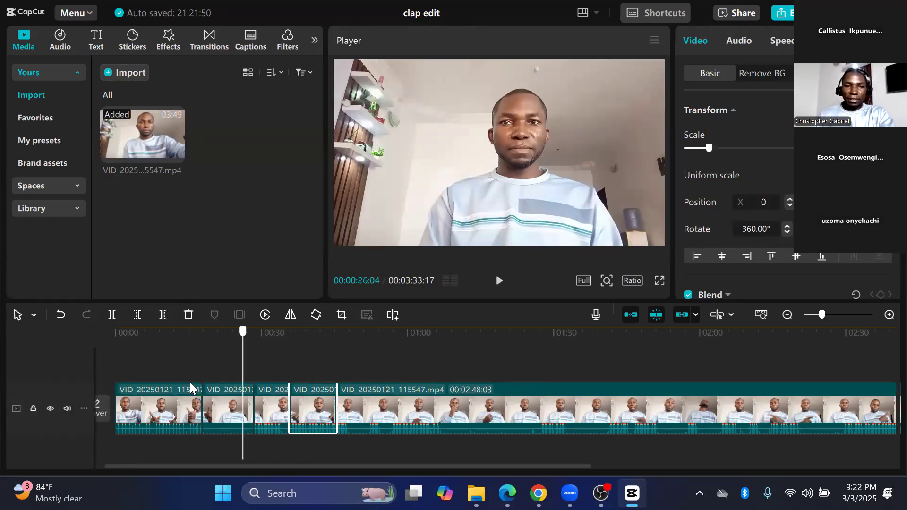
click(197, 410)
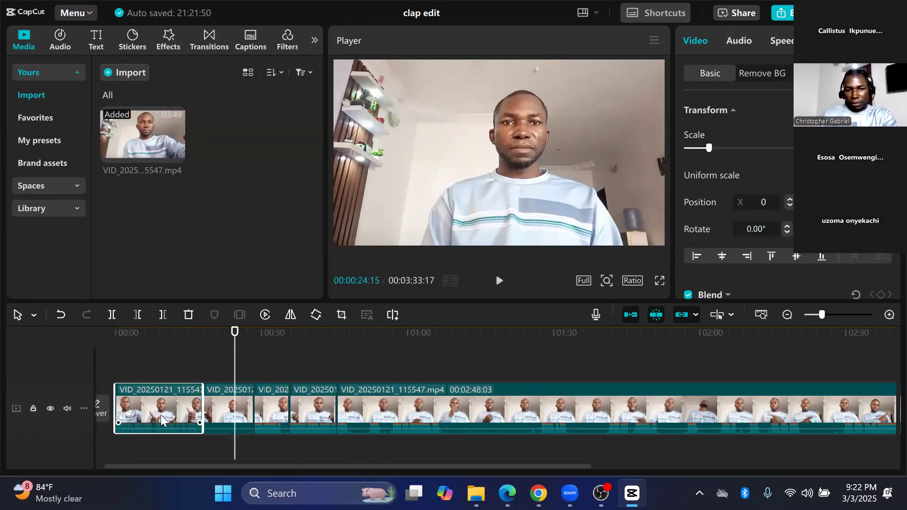
drag(185, 360, 139, 361)
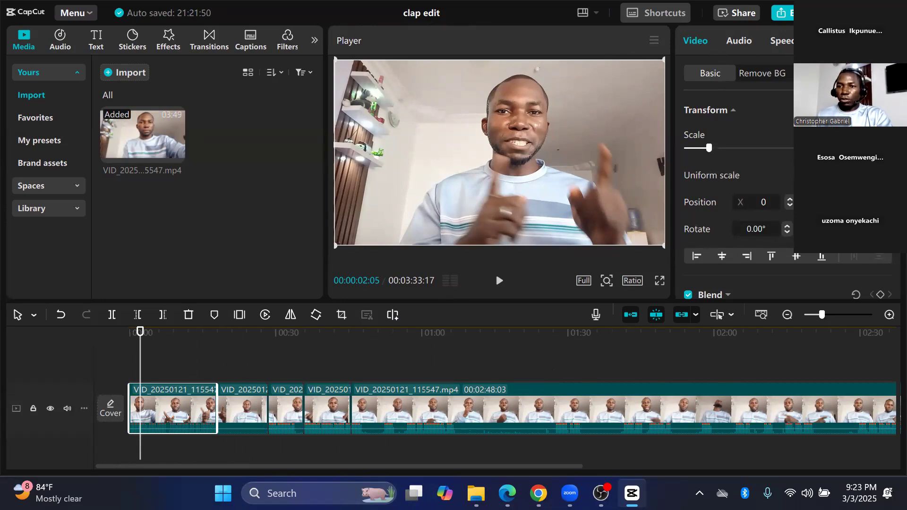
- Examine the first segment's basic color adjustment settings, including LUT, color and lightness controls
scroll(737, 41, down, 1)
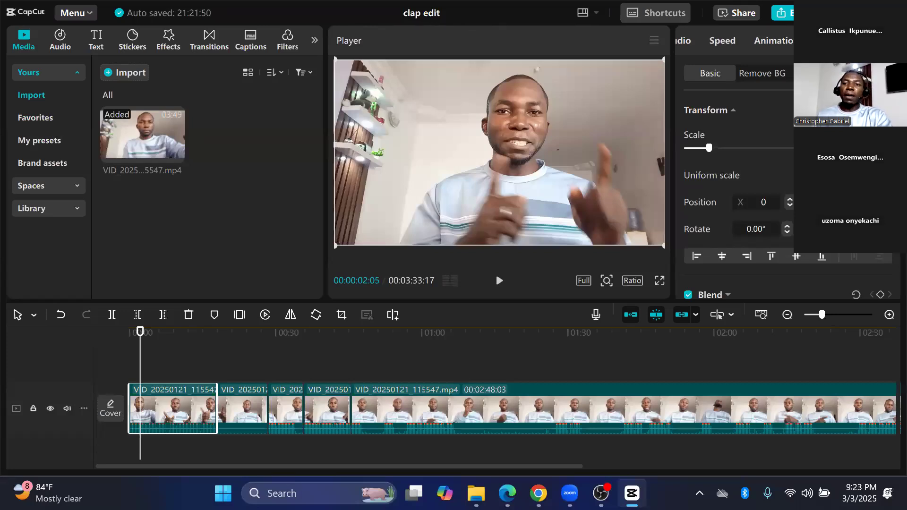
click(831, 40)
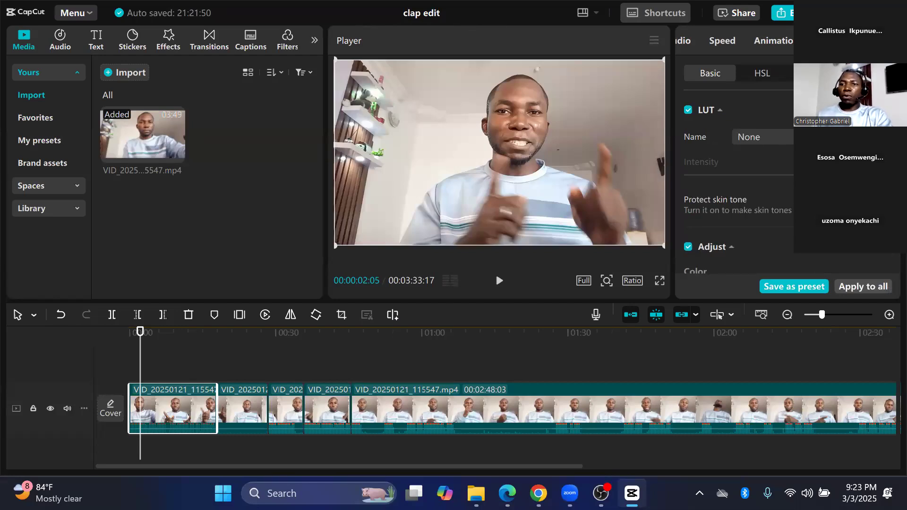
scroll(782, 169, down, 5)
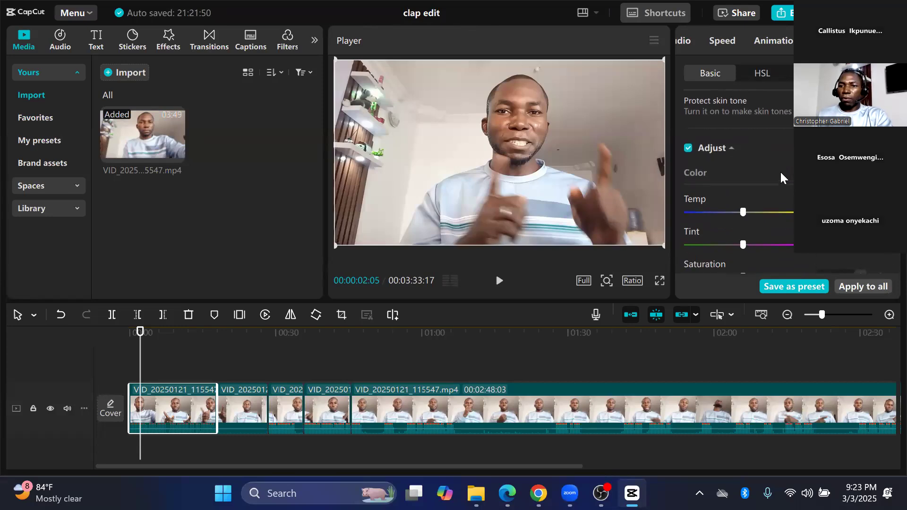
scroll(747, 180, down, 5)
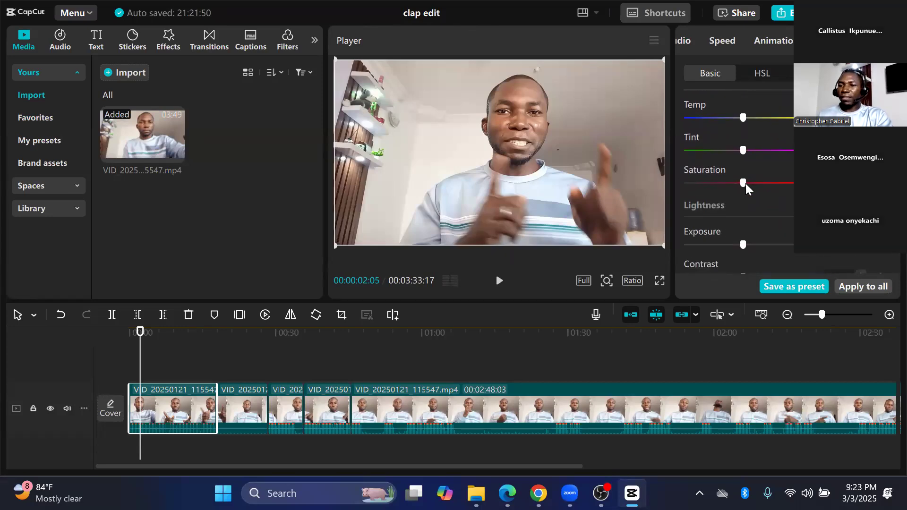
scroll(750, 210, down, 3)
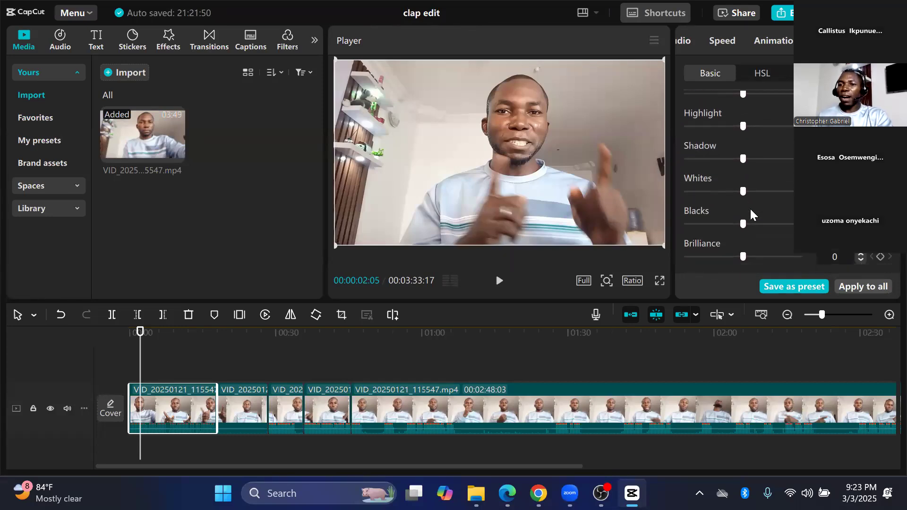
scroll(748, 210, up, 5)
scroll(749, 210, up, 5)
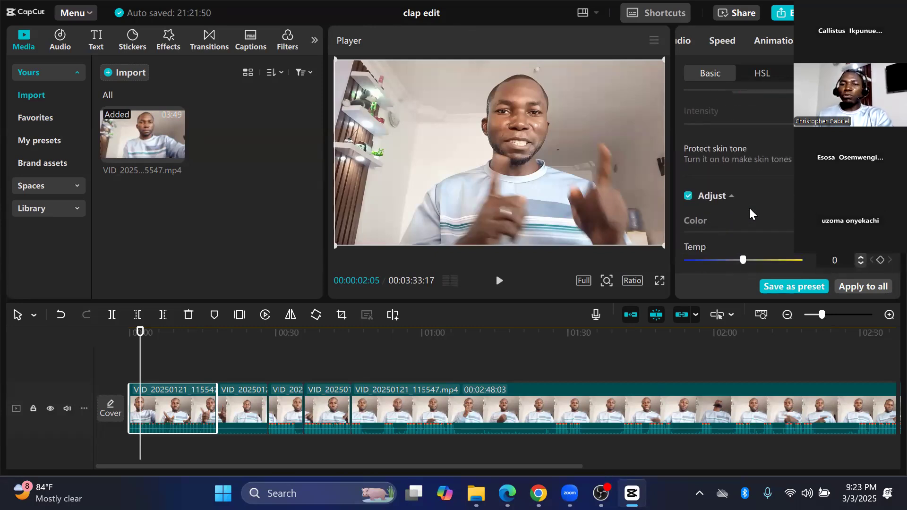
scroll(749, 205, down, 2)
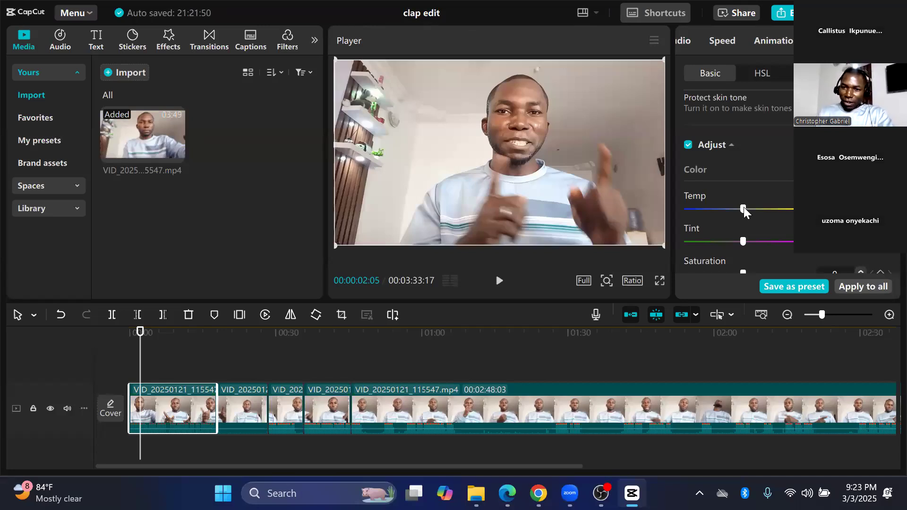
- Try a warmer and a cooler Temp on the first segment, and return it to neutral
drag(755, 208, 780, 209)
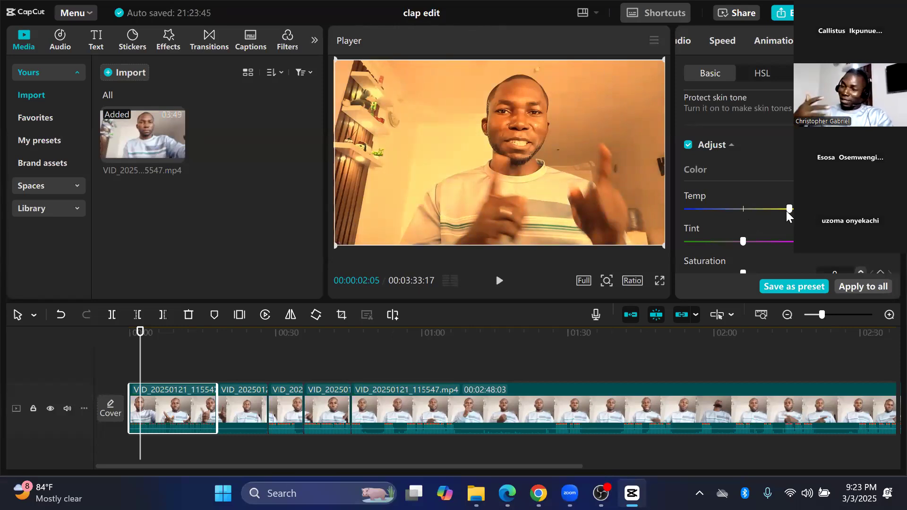
drag(787, 209, 731, 206)
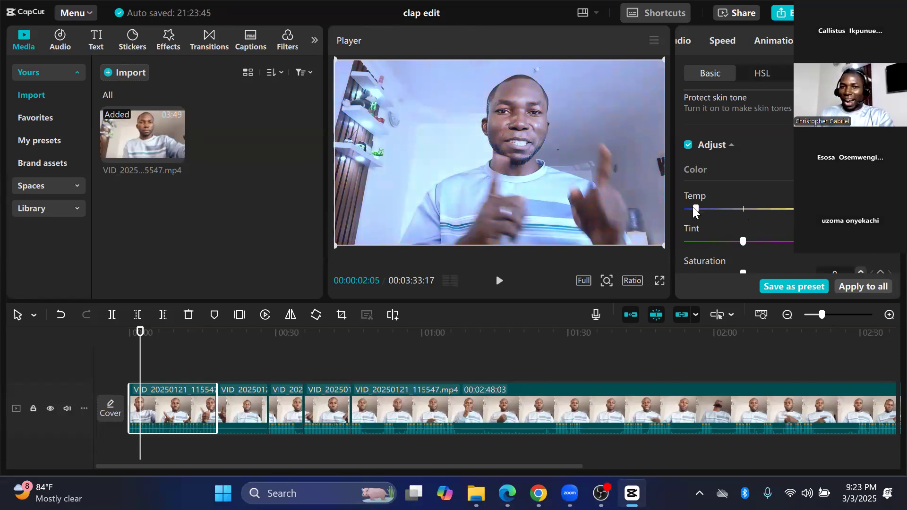
mouse_move(751, 209)
mouse_down()
mouse_move(786, 206)
mouse_move(697, 208)
mouse_move(747, 209)
mouse_up()
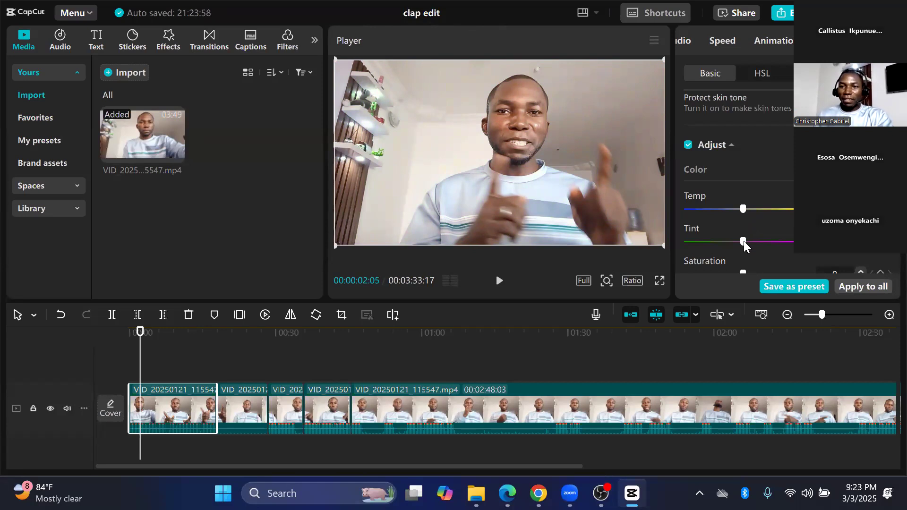
- Try a stronger Tint on the first segment and leave it slightly toward magenta
drag(754, 241, 795, 240)
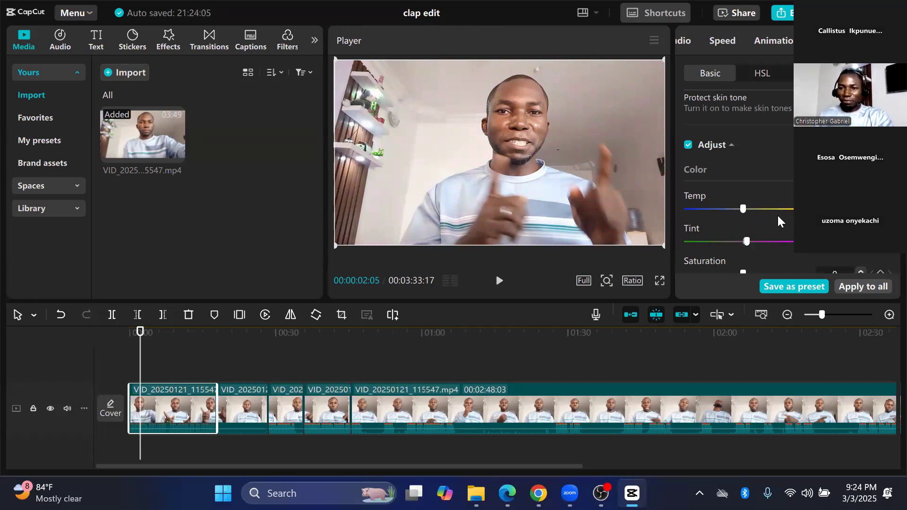
- Try a different Saturation on the first segment and return it to neutral
scroll(777, 215, down, 5)
scroll(777, 215, up, 8)
scroll(778, 214, down, 6)
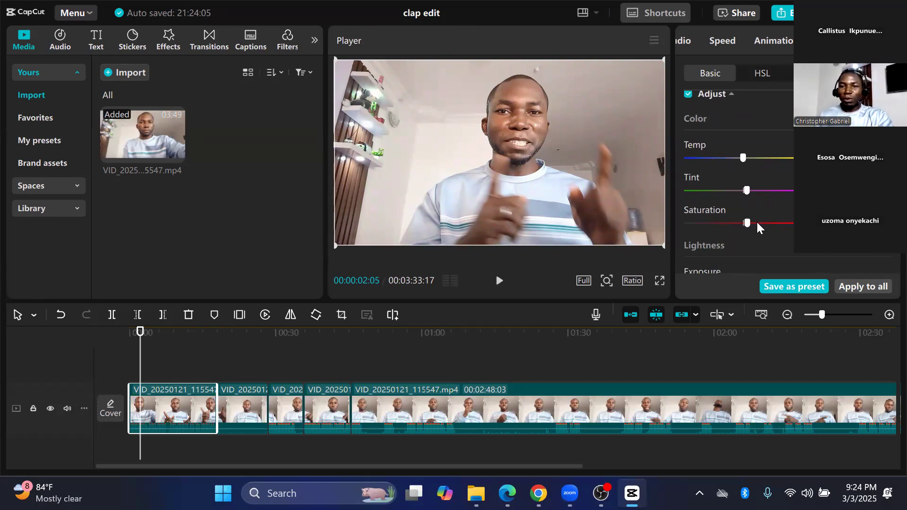
drag(772, 224, 716, 224)
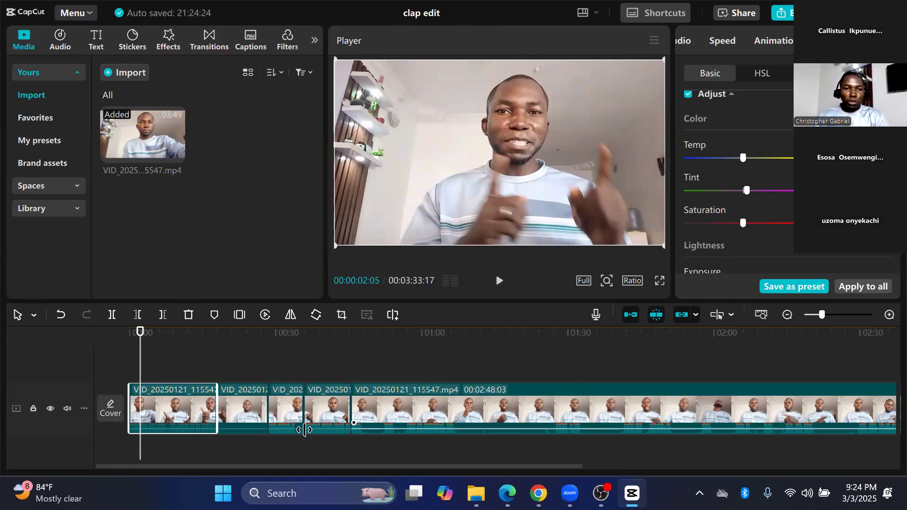
- Lower the Saturation of the third and fourth segments to the minimum, trying a slightly raised Saturation on the third along the way
click(282, 403)
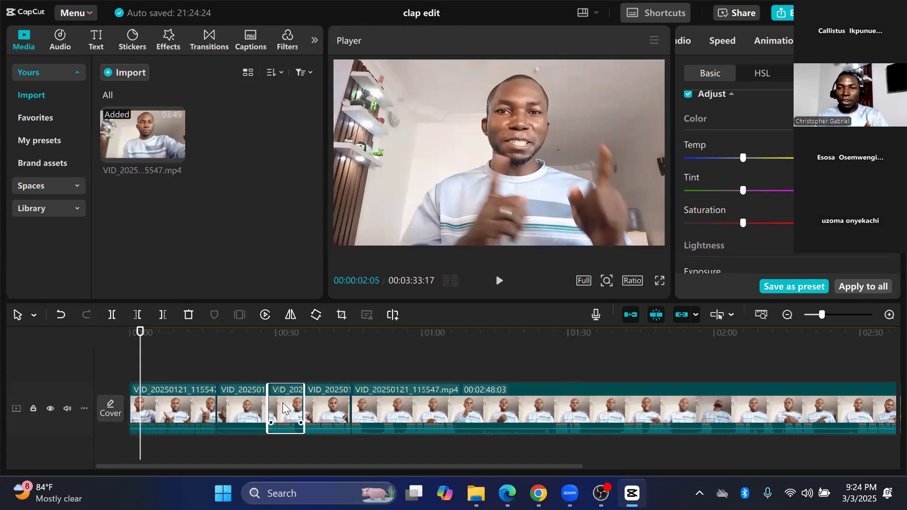
drag(743, 222, 673, 222)
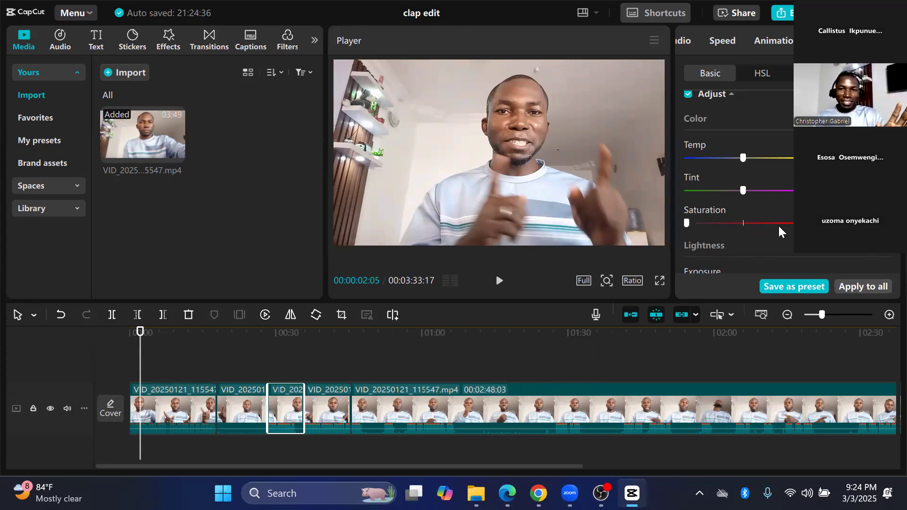
click(696, 224)
drag(773, 223, 755, 226)
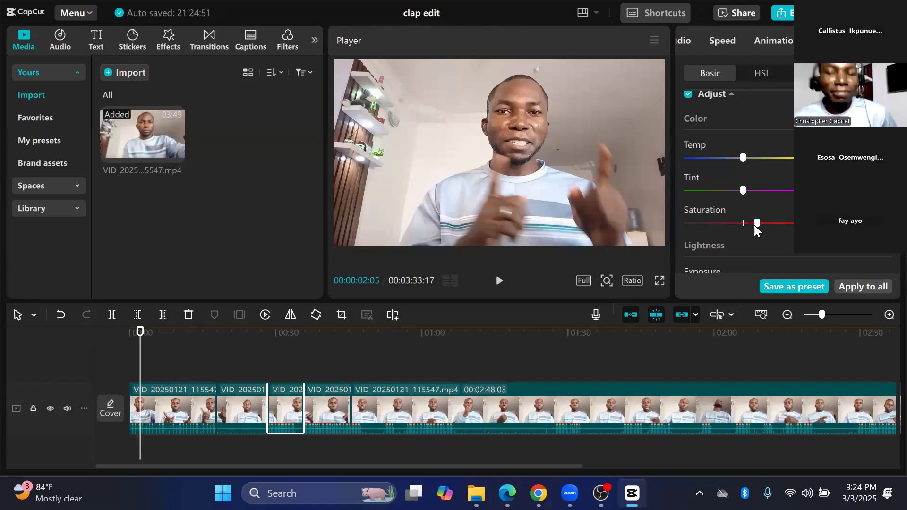
drag(701, 223, 687, 225)
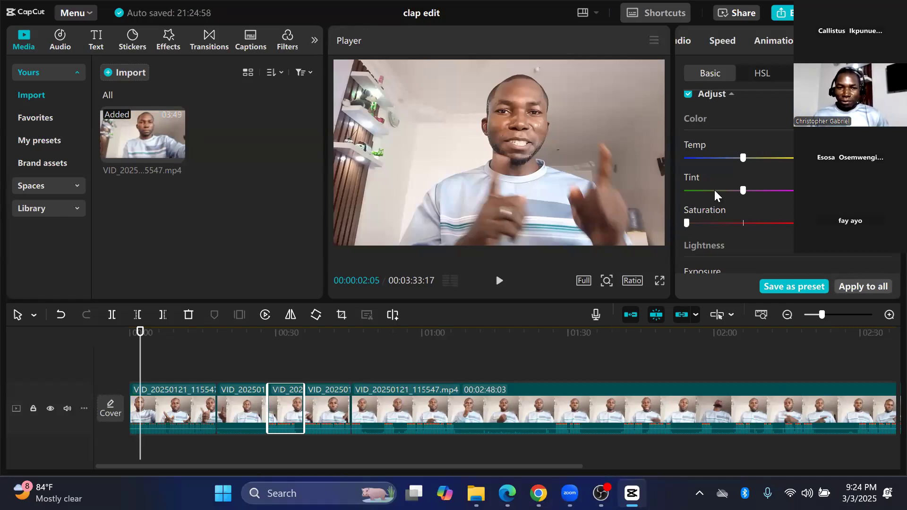
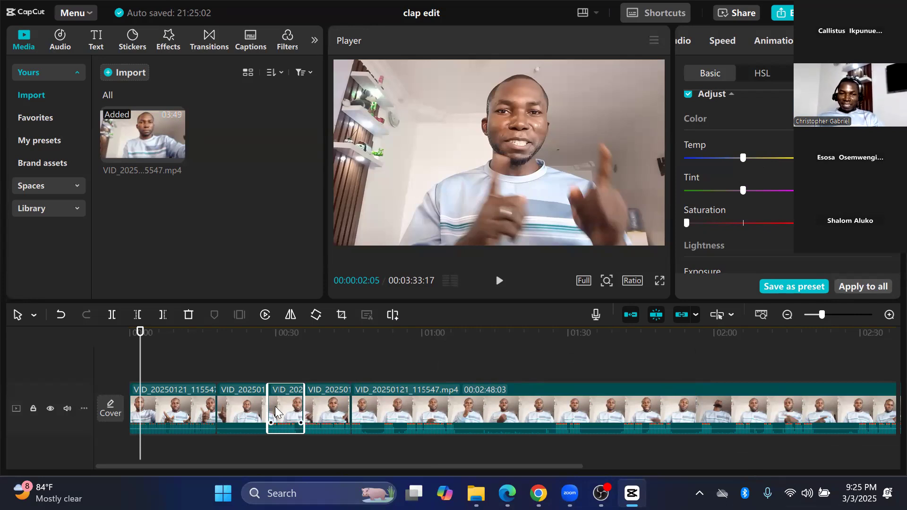
click(327, 400)
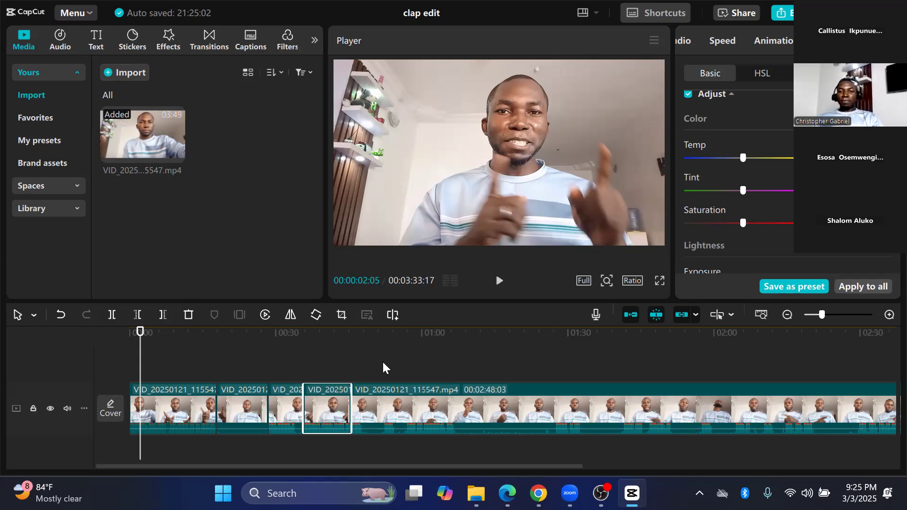
drag(742, 223, 682, 222)
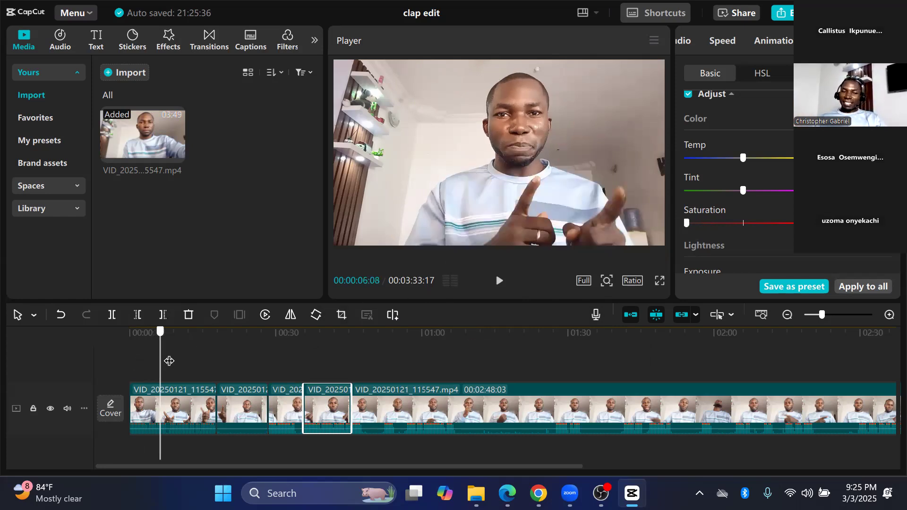
- Scrub to the third segment at about 00:00:30, play it briefly to check its color, and return the playhead to 00:00:08:00
drag(153, 360, 276, 366)
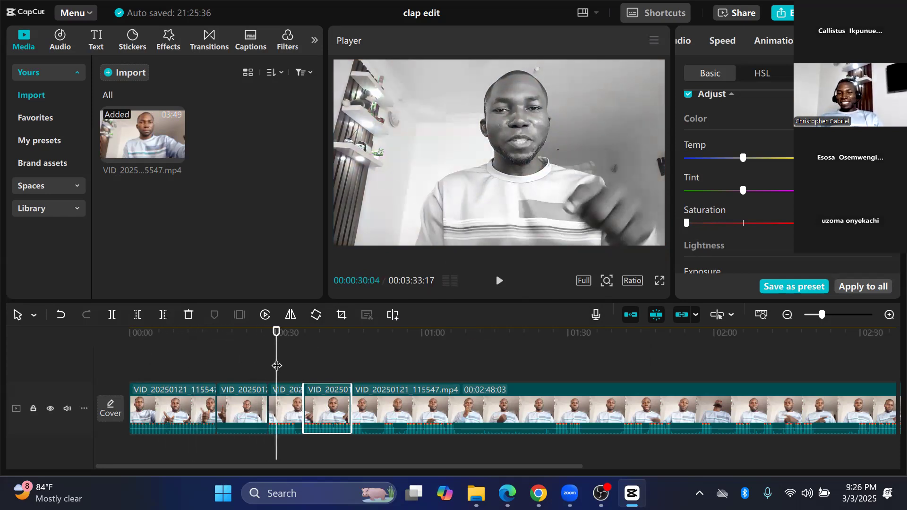
mouse_move(277, 365)
mouse_down()
mouse_move(330, 366)
mouse_move(279, 369)
mouse_up()
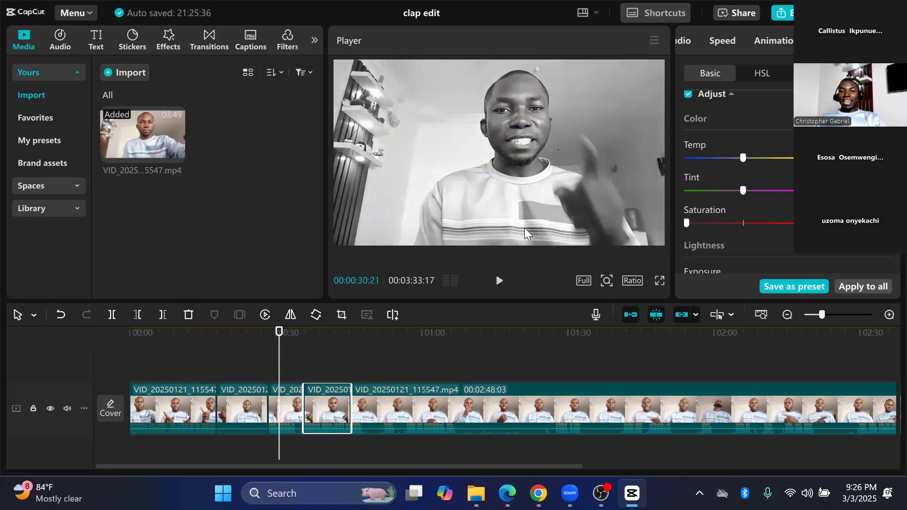
click(499, 283)
click(499, 282)
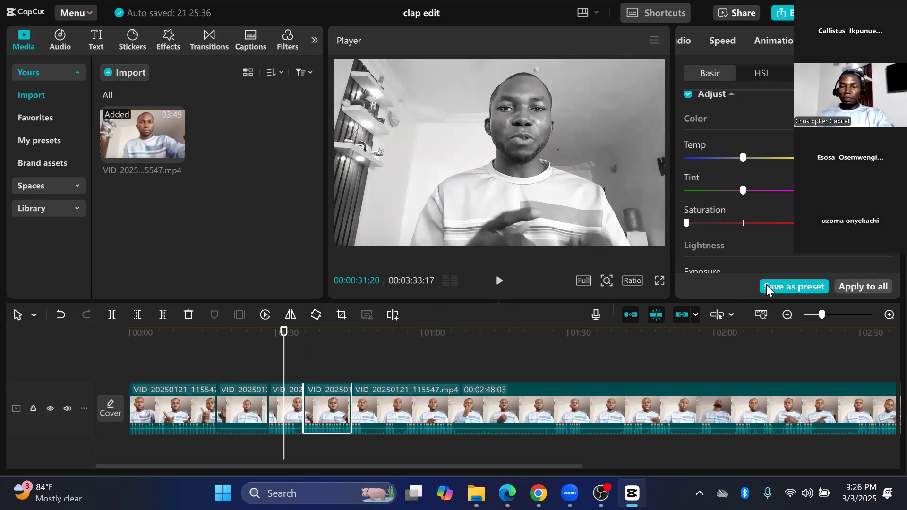
click(280, 362)
drag(237, 360, 169, 360)
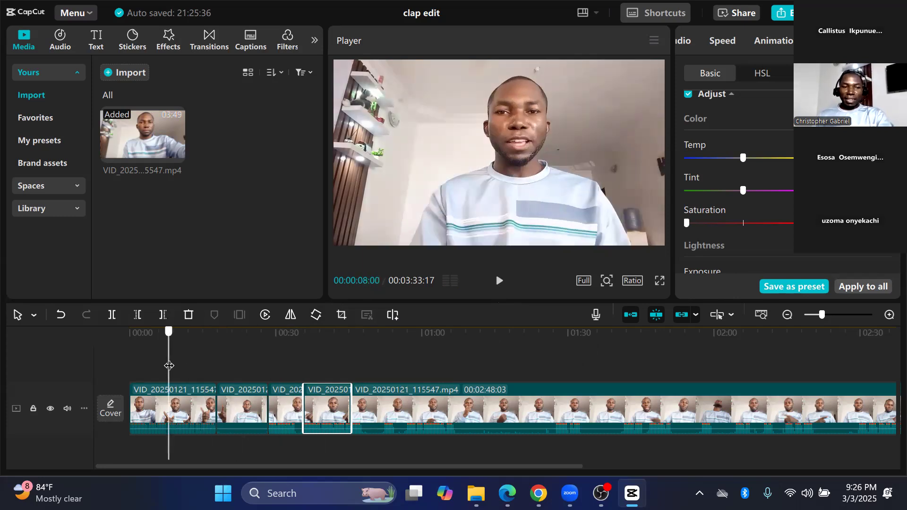
- Select the fourth segment with the playhead at 00:00:40:27 and reset its Saturation to neutral
click(187, 410)
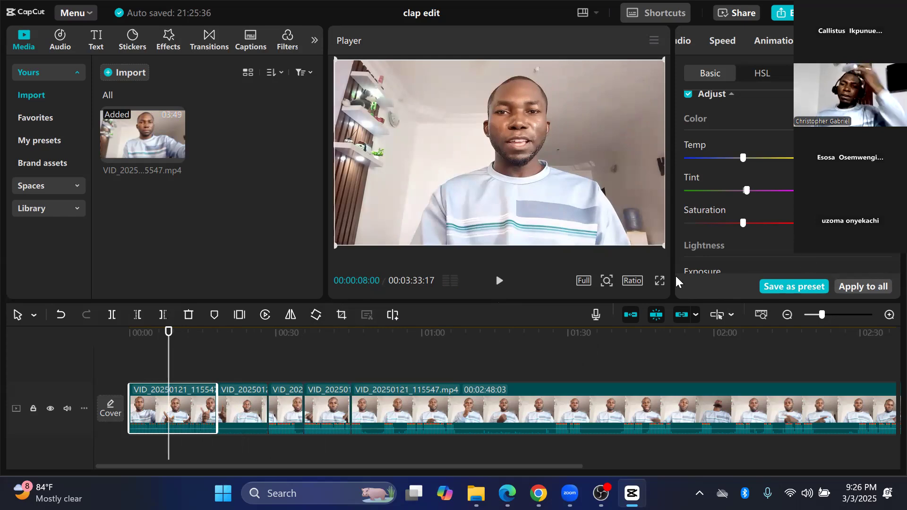
click(249, 399)
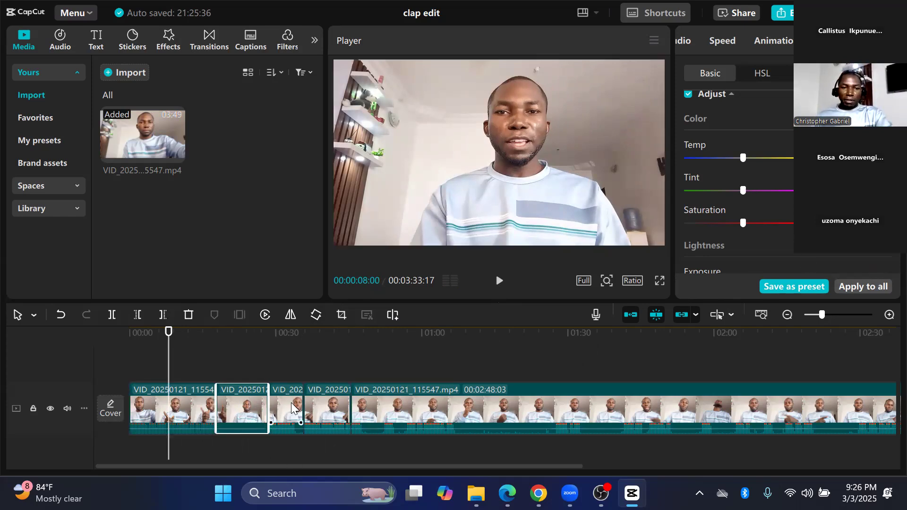
click(284, 403)
drag(166, 364, 333, 372)
click(334, 404)
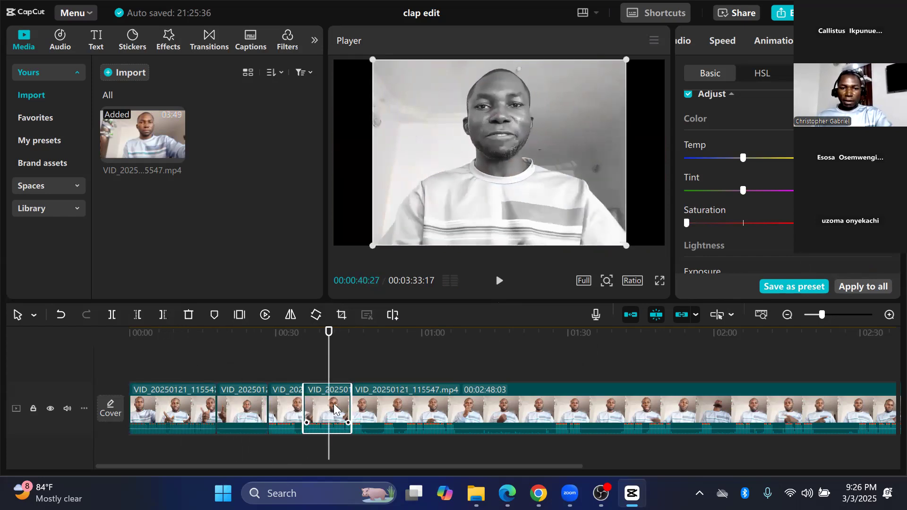
scroll(755, 201, down, 2)
scroll(755, 200, up, 2)
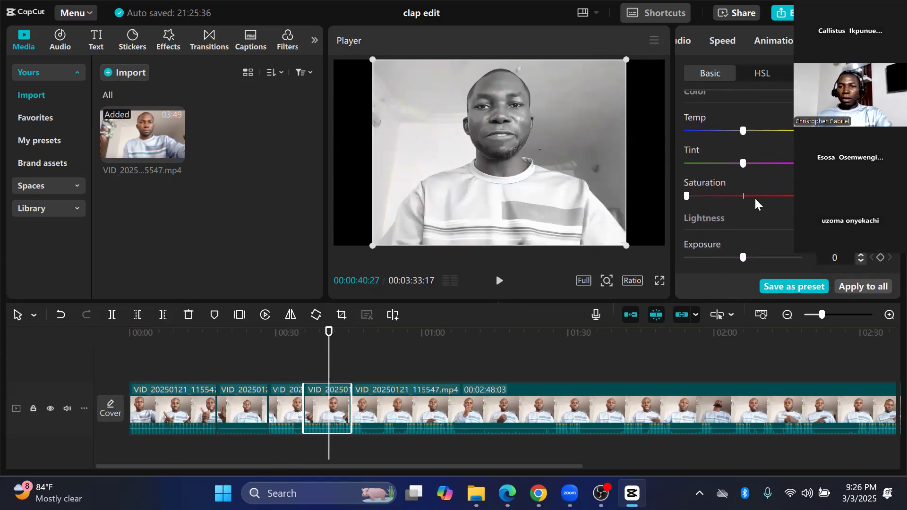
drag(745, 223, 742, 224)
- Try different Lightness adjustments on the fourth segment, including Exposure and Highlight, and return them to neutral
scroll(755, 201, down, 4)
scroll(755, 199, up, 3)
scroll(755, 200, up, 4)
scroll(755, 200, down, 3)
scroll(755, 200, down, 2)
drag(745, 207, 742, 189)
scroll(738, 217, down, 2)
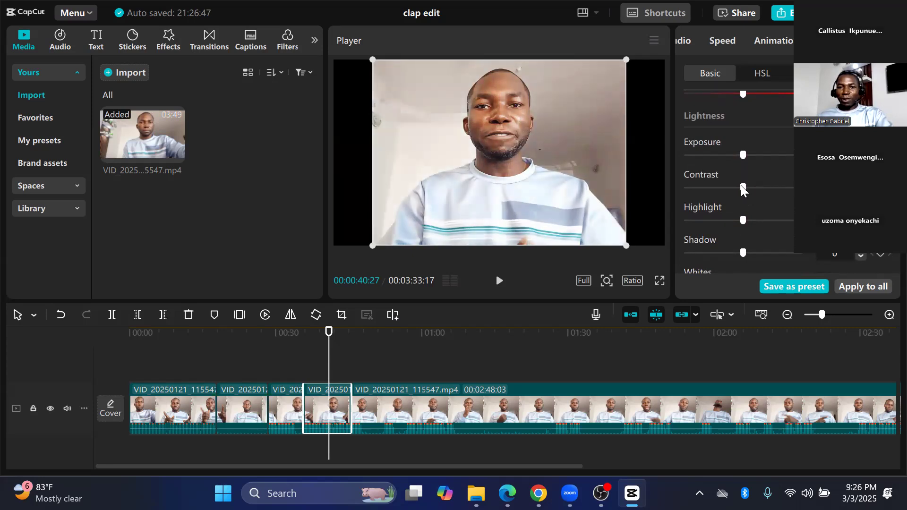
scroll(744, 206, down, 2)
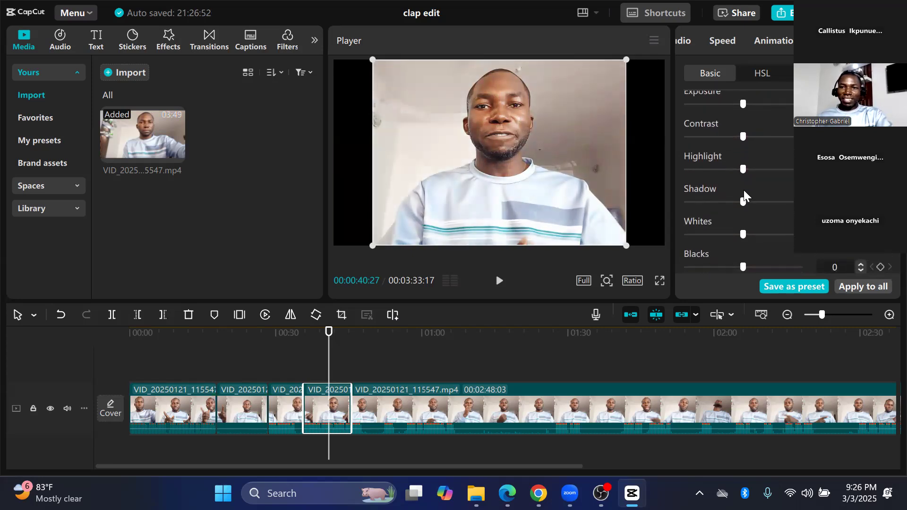
mouse_move(743, 169)
mouse_down()
mouse_move(789, 170)
mouse_move(719, 171)
mouse_move(773, 172)
mouse_move(741, 170)
mouse_up()
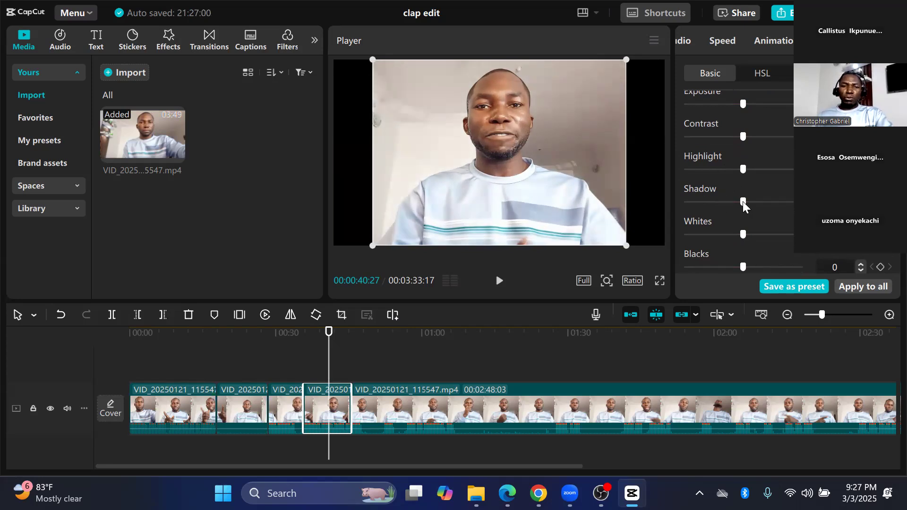
- Select the third segment with the playhead at 00:00:32:17 and reset its Saturation to neutral
click(238, 406)
click(281, 398)
drag(328, 364, 288, 364)
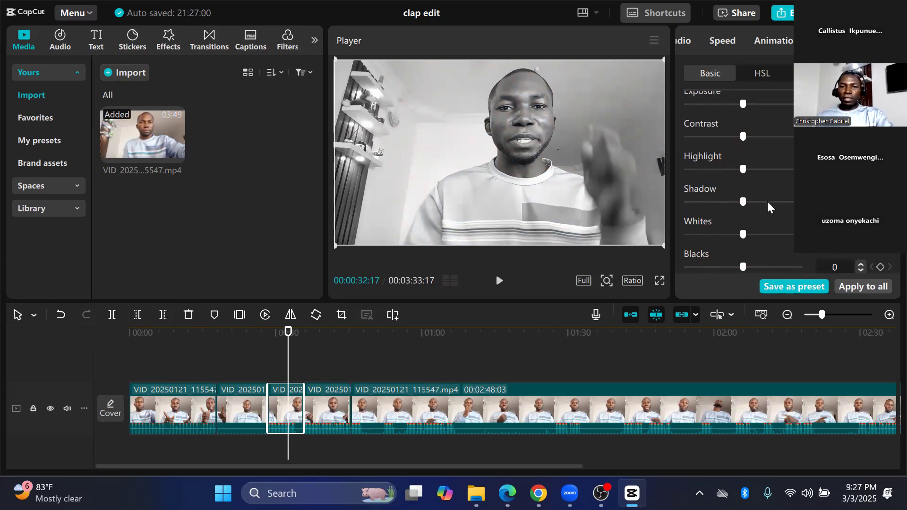
scroll(767, 192, up, 5)
scroll(768, 192, down, 7)
scroll(769, 192, up, 5)
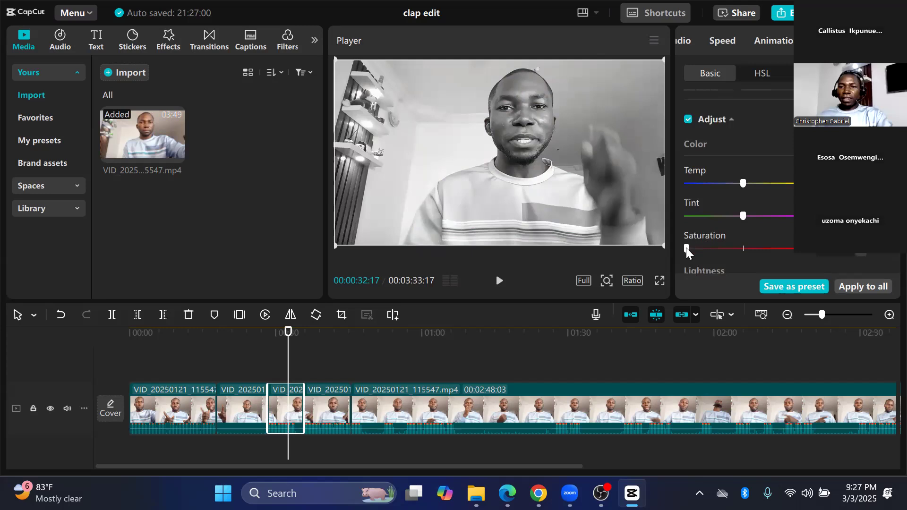
click(741, 248)
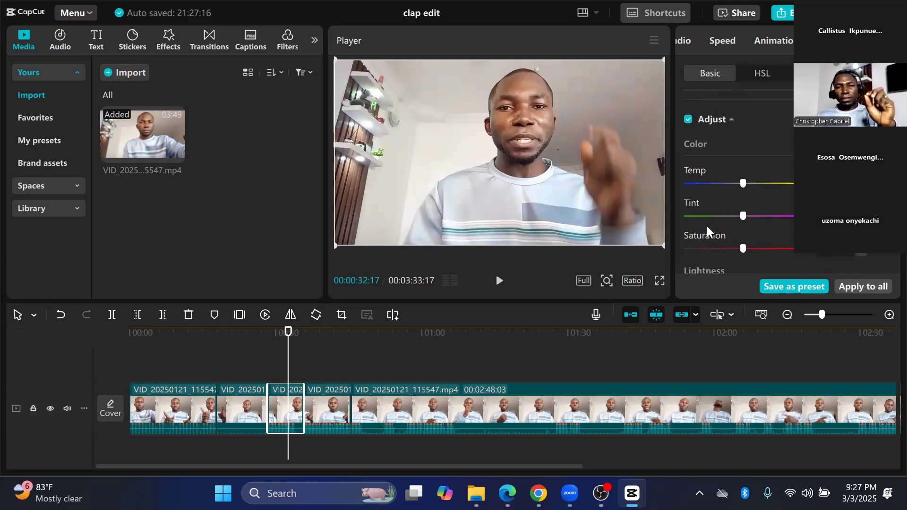
- Raise the Shadow of the third segment slightly above neutral
scroll(706, 226, down, 6)
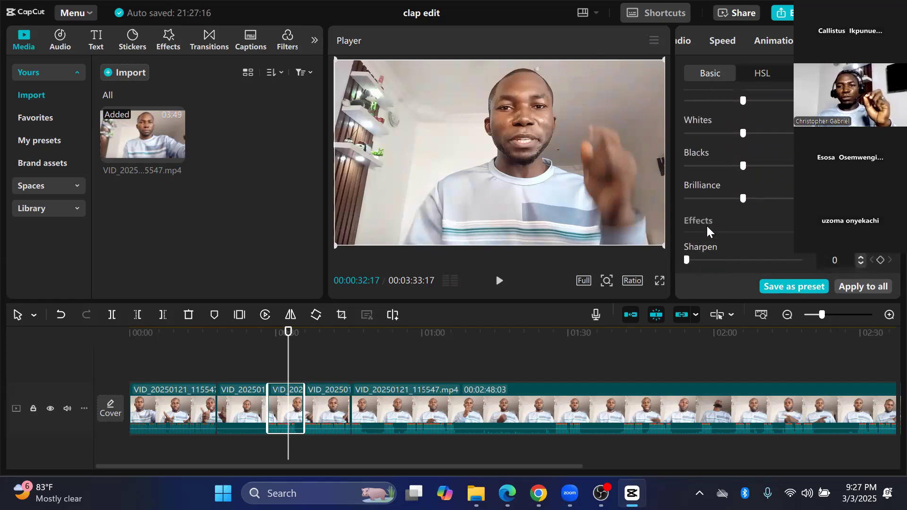
scroll(706, 225, up, 2)
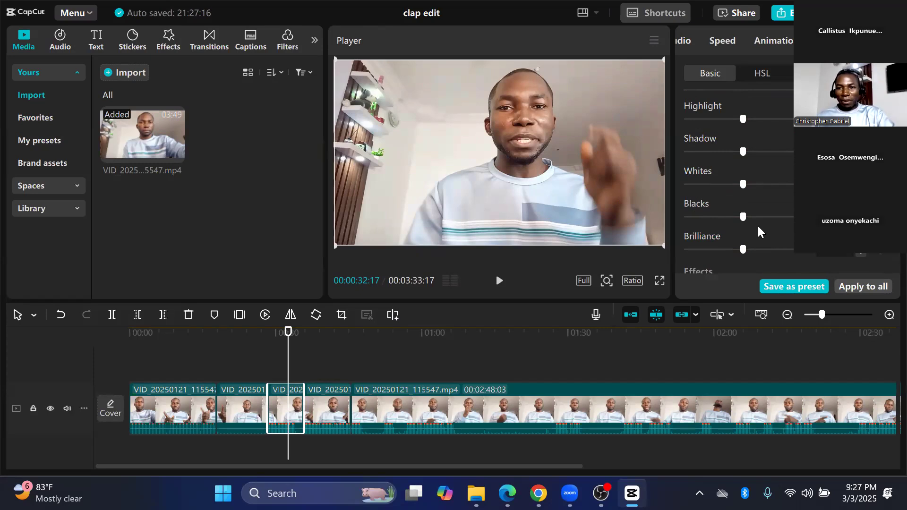
drag(744, 151, 754, 180)
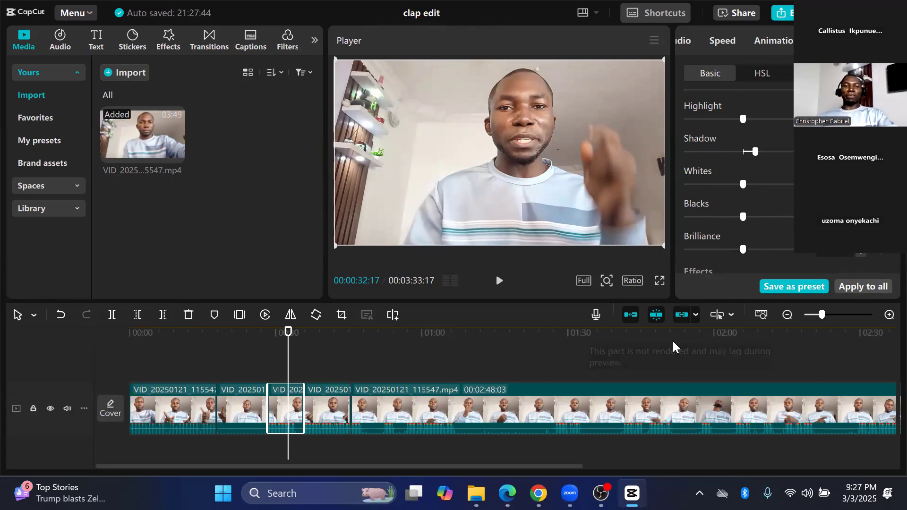
scroll(758, 220, up, 5)
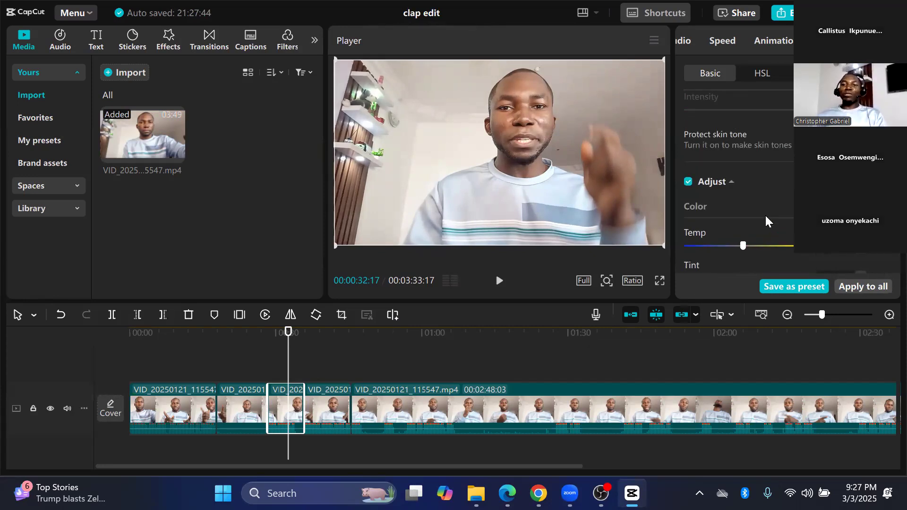
- Select the first segment with the playhead at 00:00:07:01 and examine its Luma, Red, Green and Blue color curves
click(172, 361)
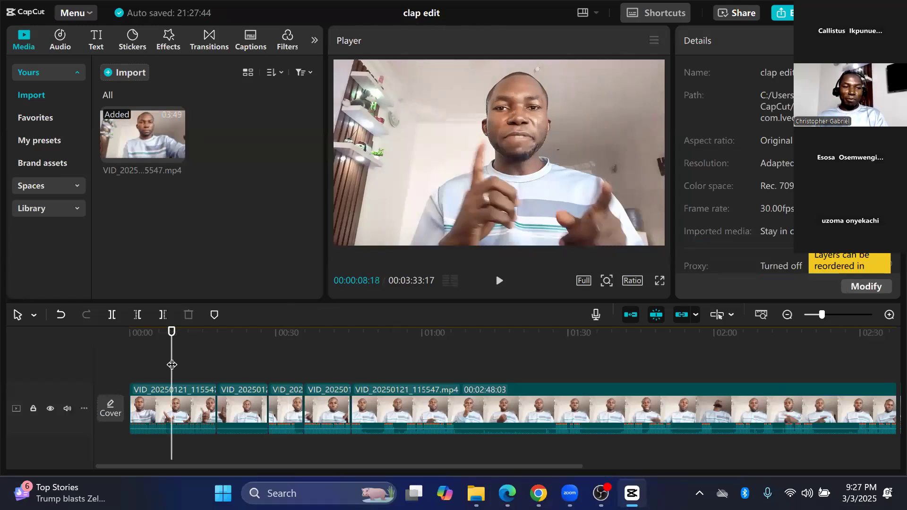
click(176, 387)
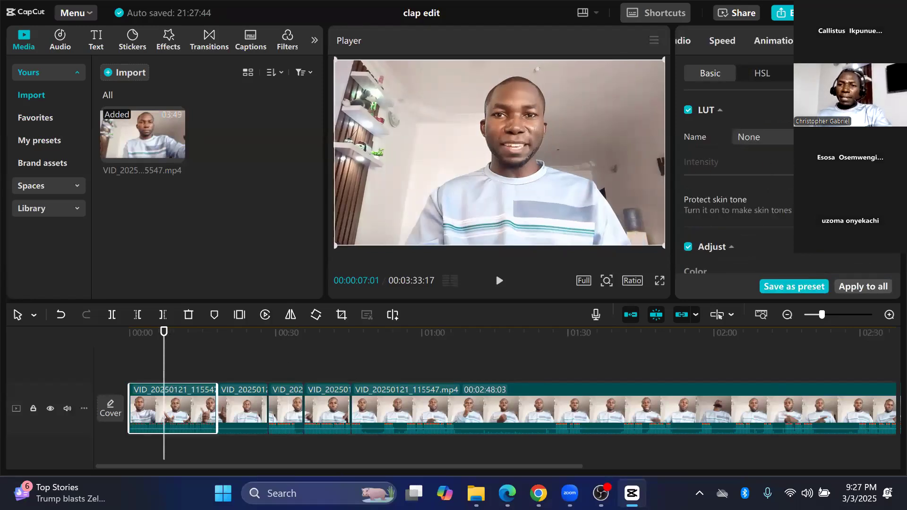
click(814, 73)
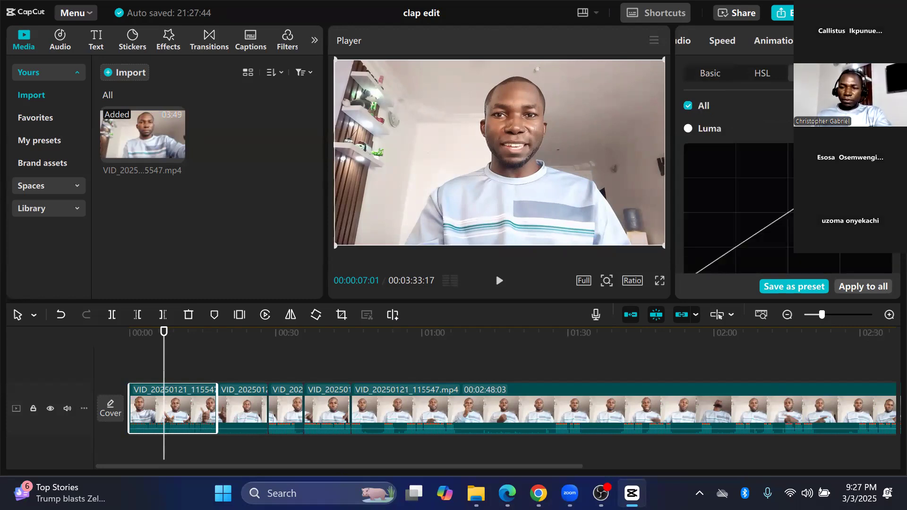
scroll(737, 199, down, 3)
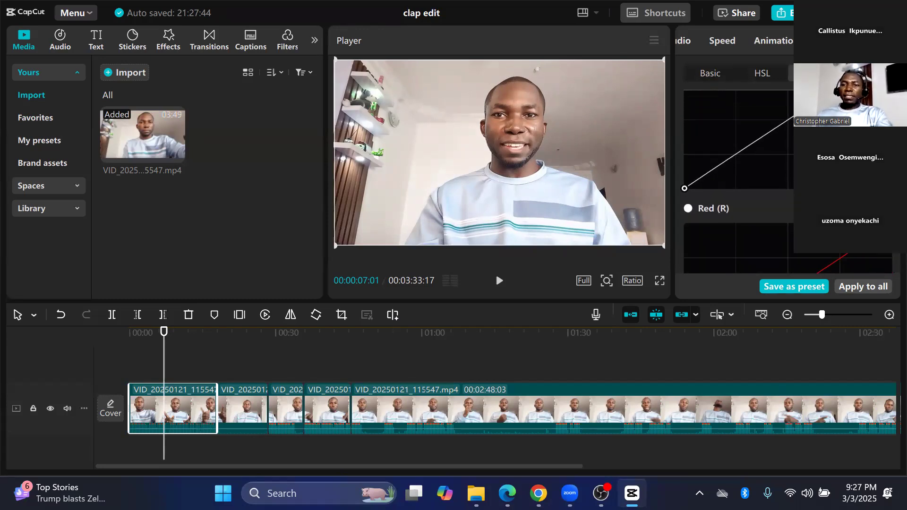
scroll(737, 189, down, 5)
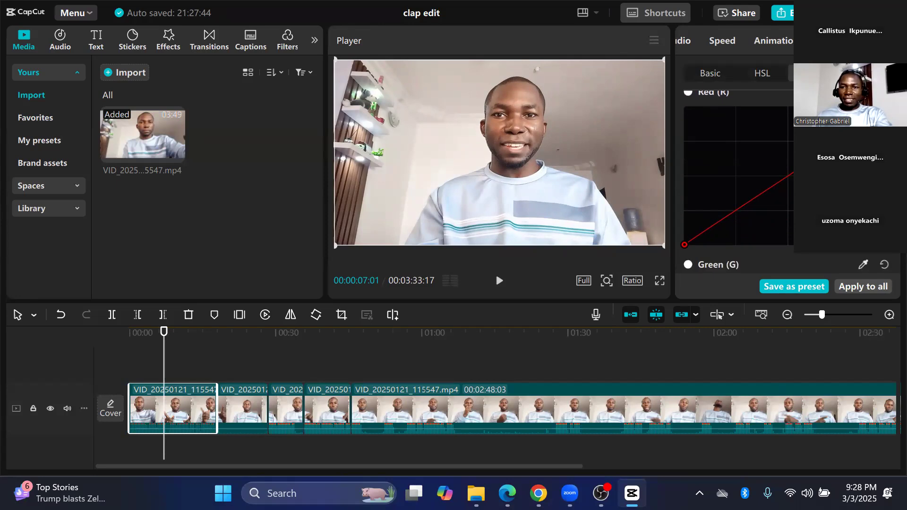
scroll(737, 189, down, 5)
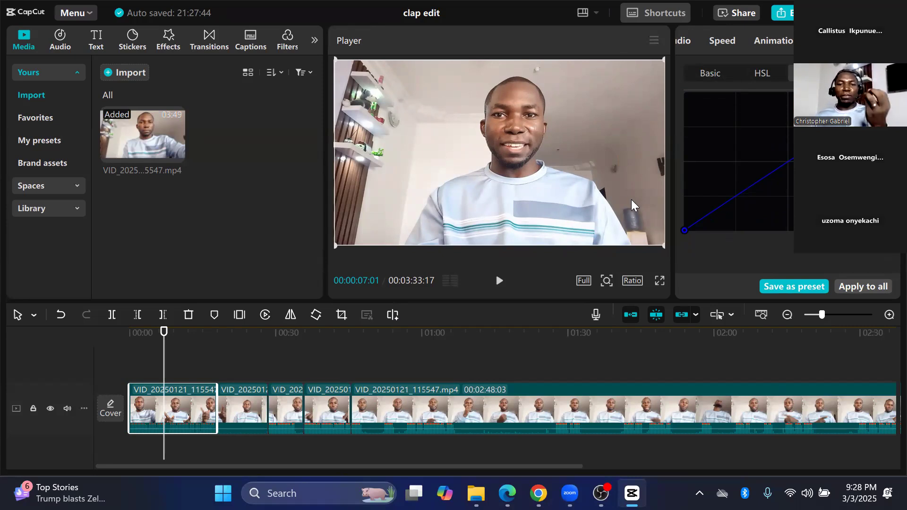
scroll(759, 208, up, 5)
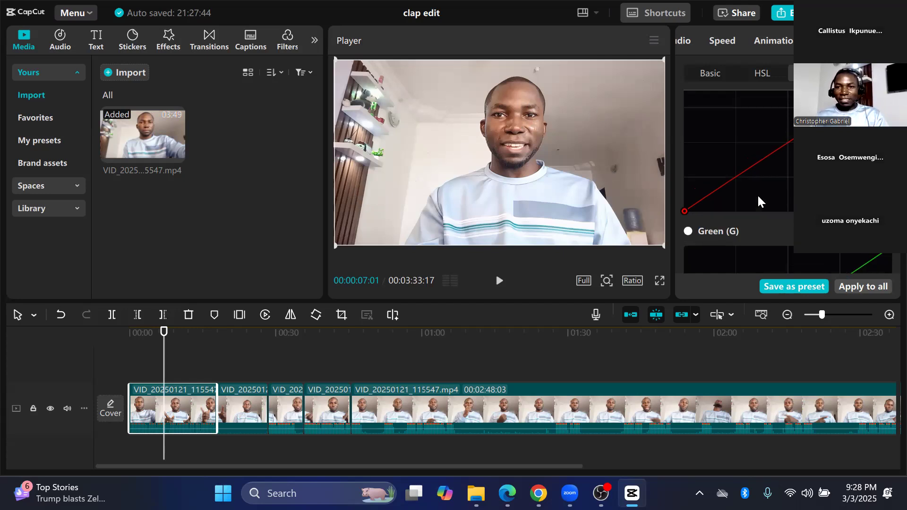
scroll(758, 194, up, 5)
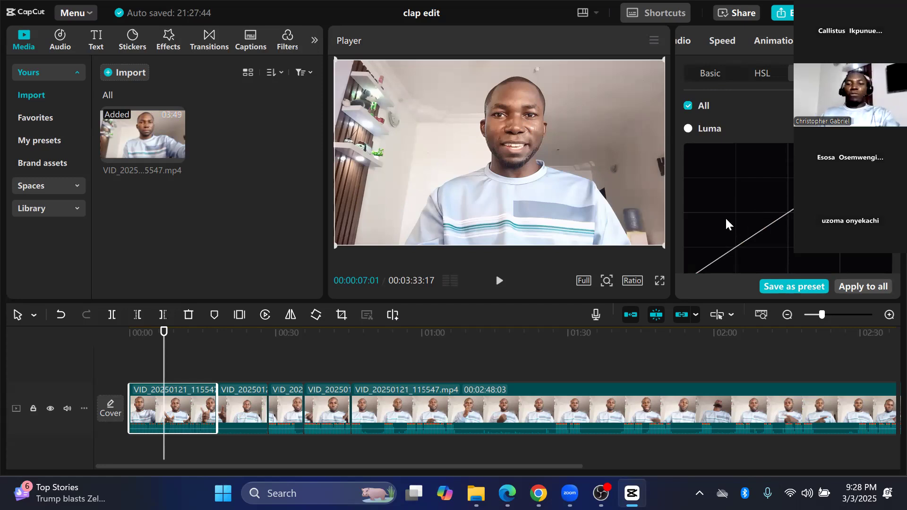
- Add a point to the lower part of the first segment's Luma curve and pull it slightly below the straight line
scroll(737, 244, down, 2)
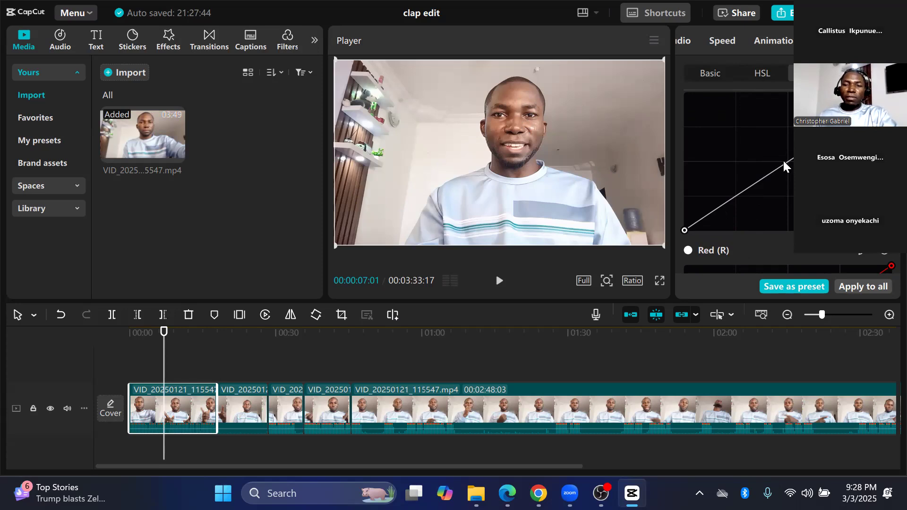
click(735, 196)
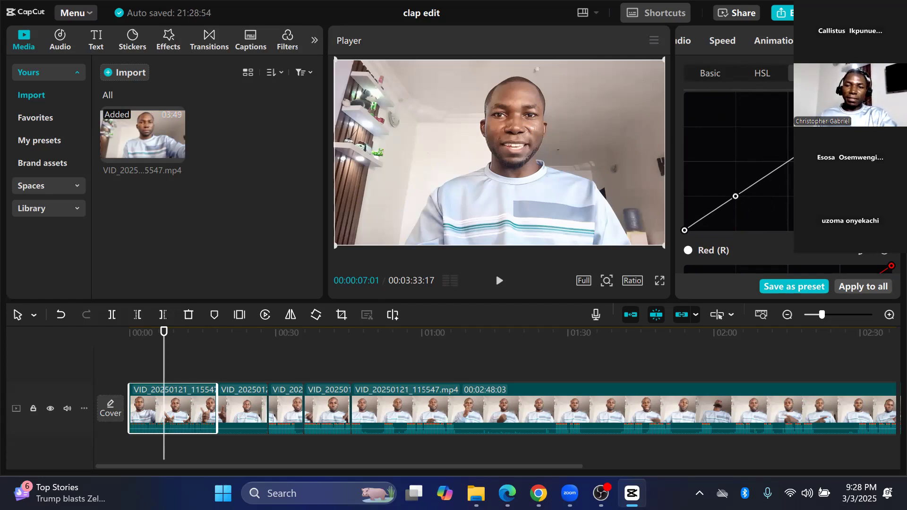
mouse_move(735, 196)
mouse_down()
mouse_move(727, 184)
mouse_move(743, 204)
mouse_up()
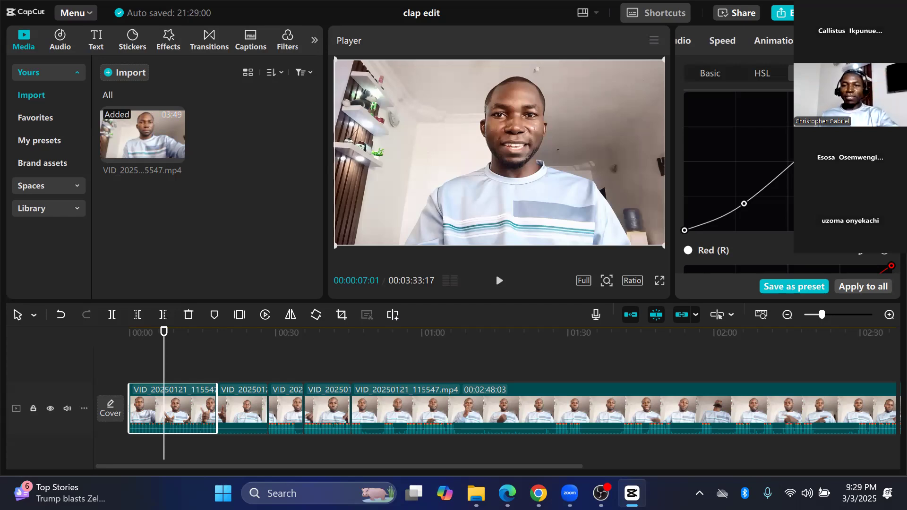
- Add a point to the first segment's Red curve and raise it above the straight line to warm the picture
scroll(736, 180, down, 5)
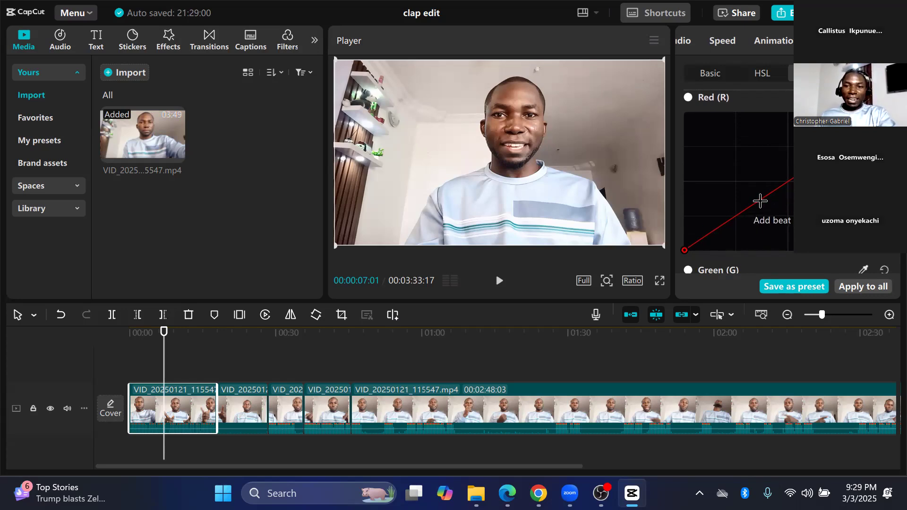
drag(760, 200, 746, 179)
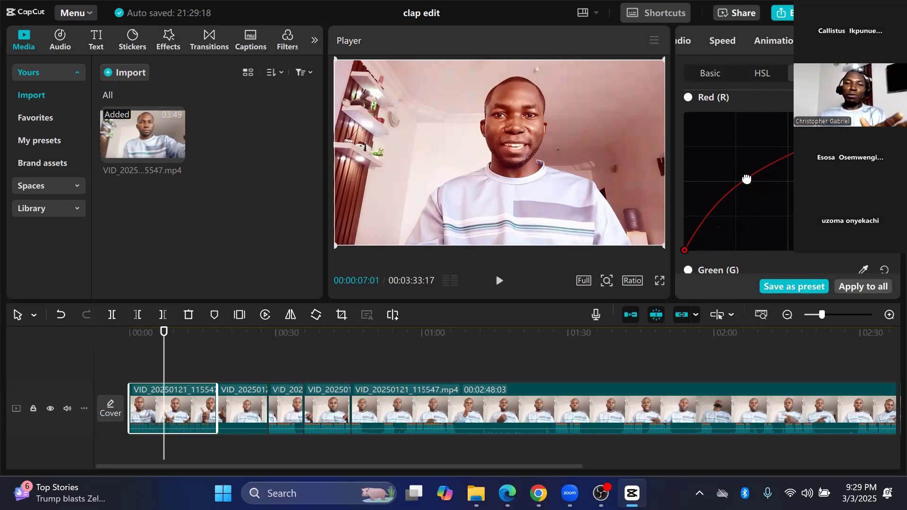
mouse_move(747, 179)
mouse_down()
mouse_move(807, 228)
mouse_move(787, 200)
mouse_move(740, 177)
mouse_move(763, 191)
mouse_move(751, 183)
mouse_up()
- Add a point near the middle of the first segment's Green curve and raise it above the straight line
scroll(788, 200, down, 3)
scroll(788, 200, down, 3)
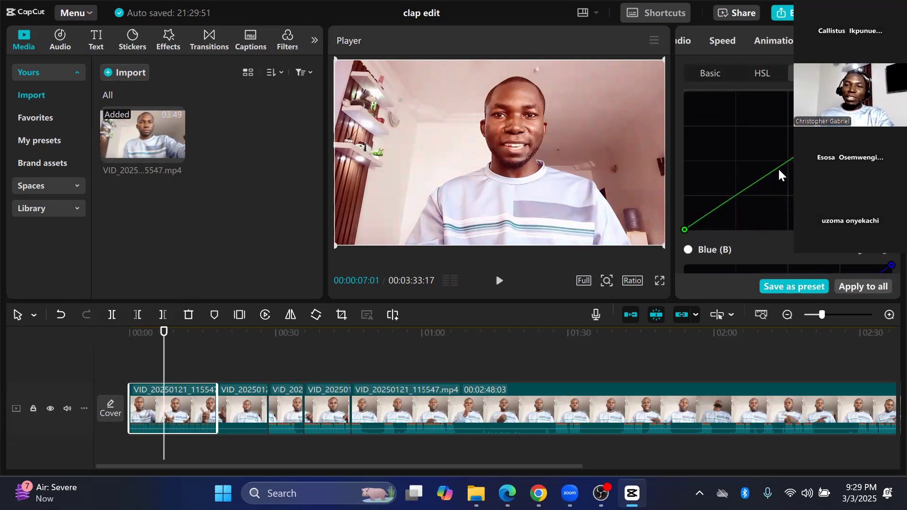
drag(778, 167, 763, 153)
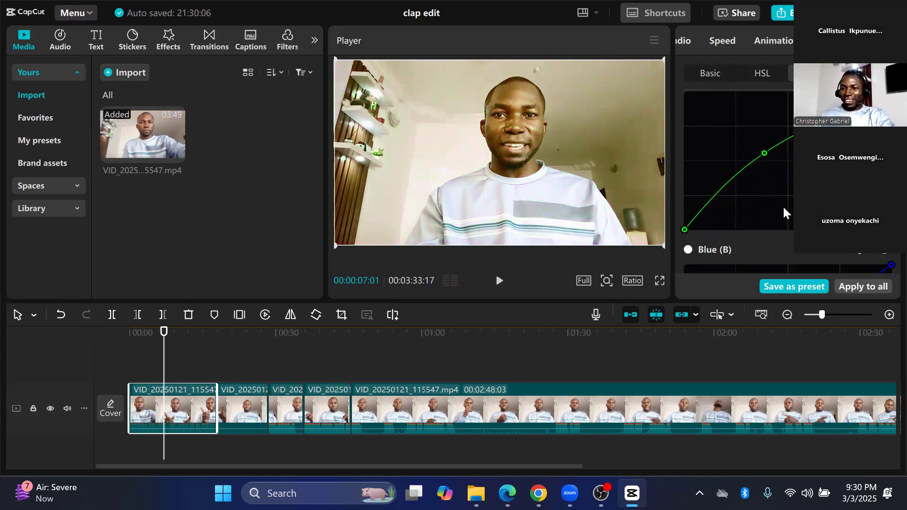
- Try pulling the first segment's Blue curve down, and instead bend it well above the straight line for a bluish tint
scroll(784, 210, down, 4)
drag(787, 185, 808, 241)
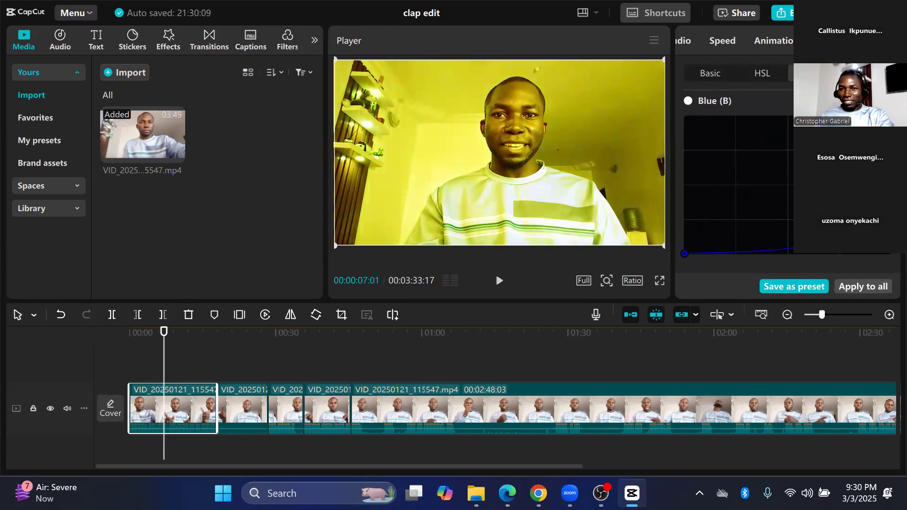
drag(788, 201, 746, 161)
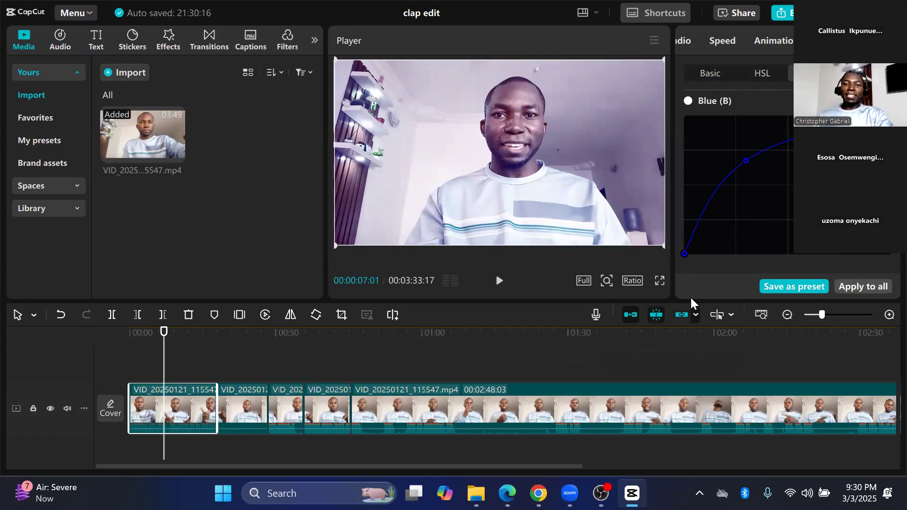
scroll(777, 185, down, 1)
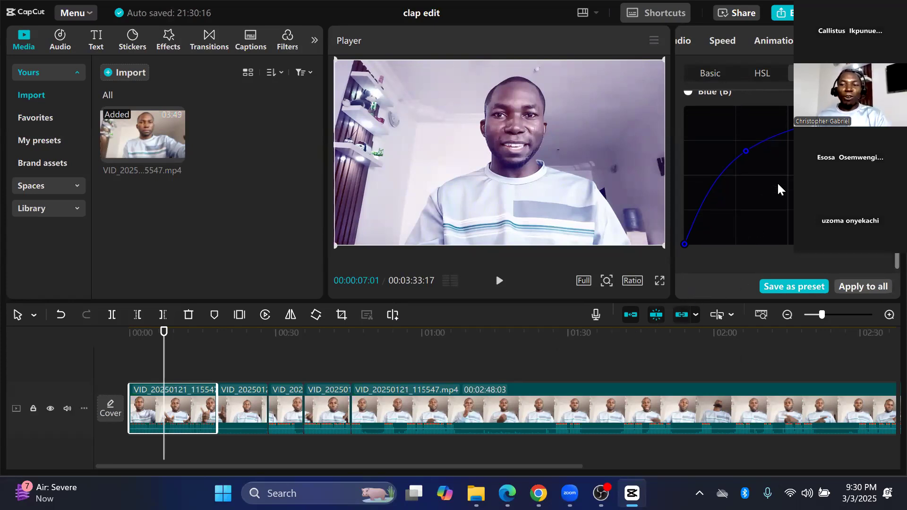
scroll(777, 184, up, 2)
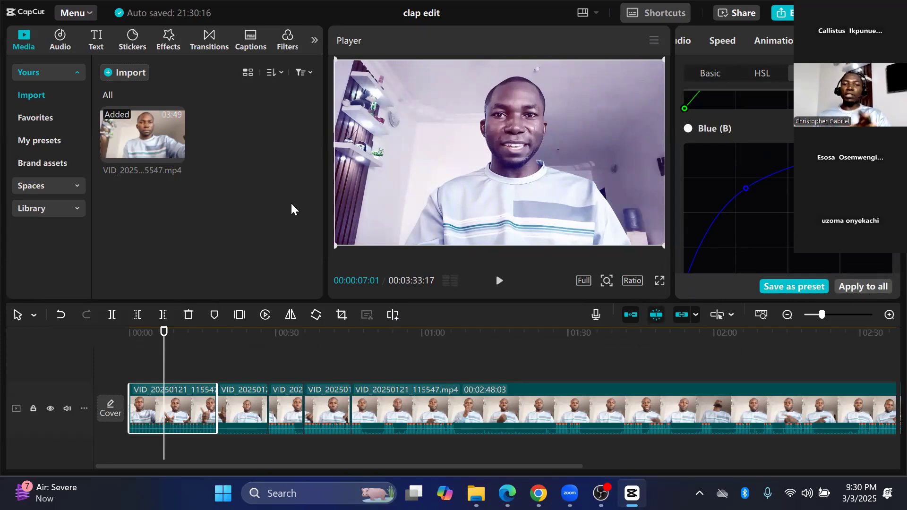
- Move the playhead through the first two segments and back to about 00:00:07, and play briefly to review the color curve changes
click(191, 352)
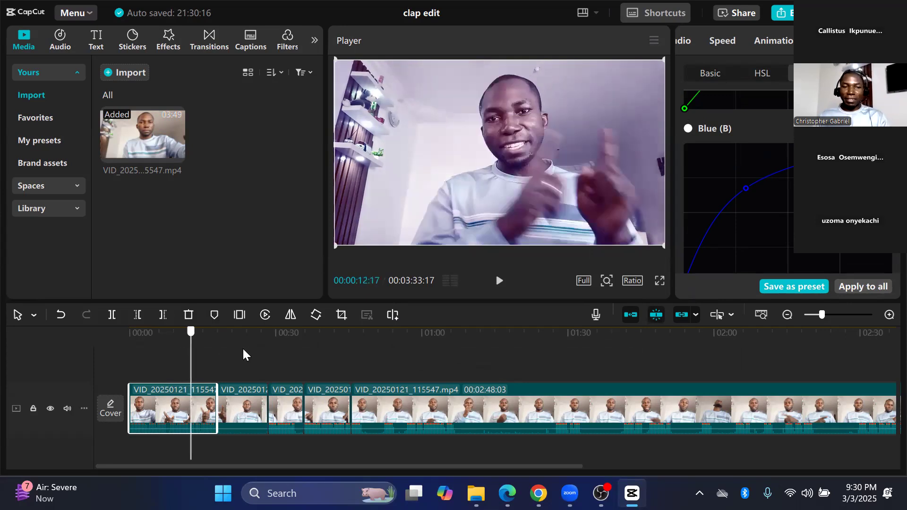
click(247, 357)
drag(249, 366, 164, 372)
click(499, 281)
click(498, 281)
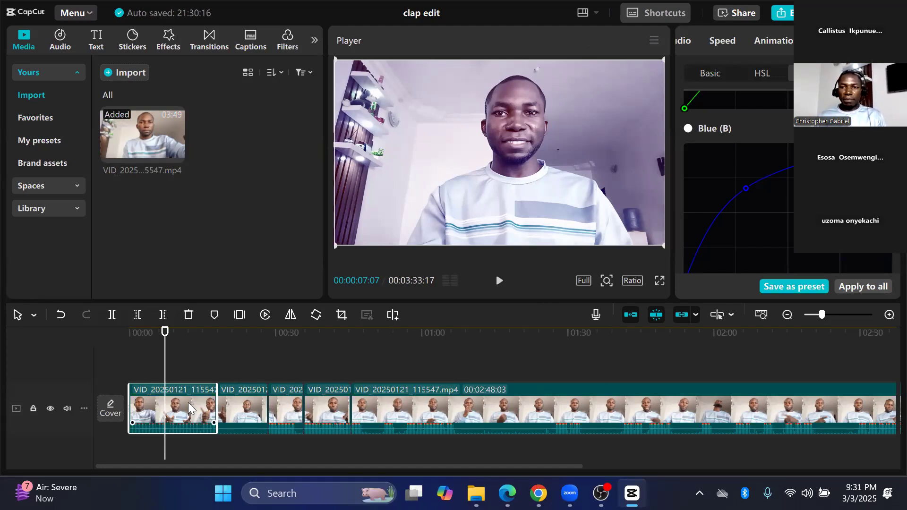
- Try lowering the first segment's audio volume well below the default and play a few seconds to hear the difference
click(710, 74)
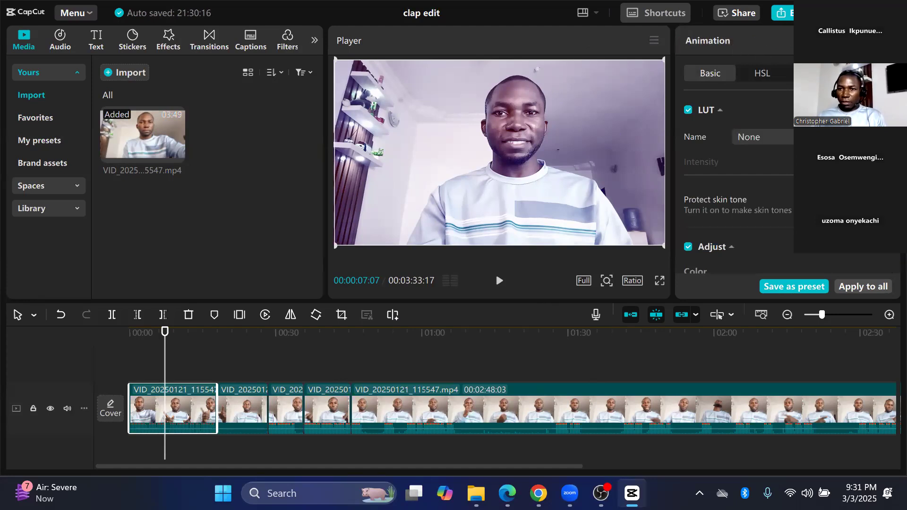
scroll(739, 44, up, 3)
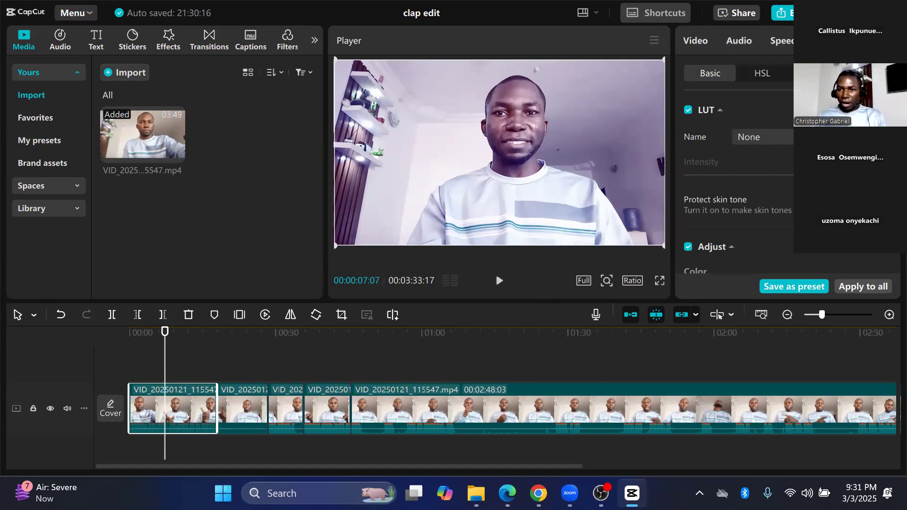
click(738, 38)
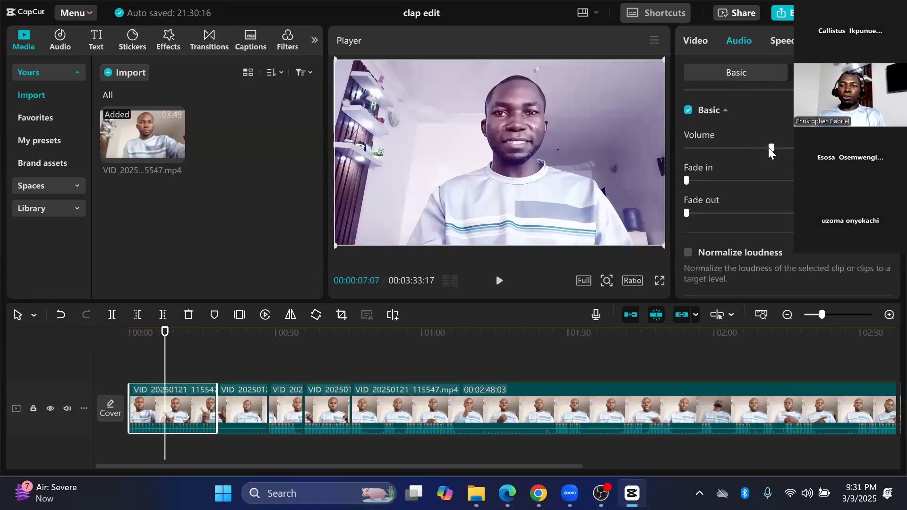
drag(771, 147, 708, 147)
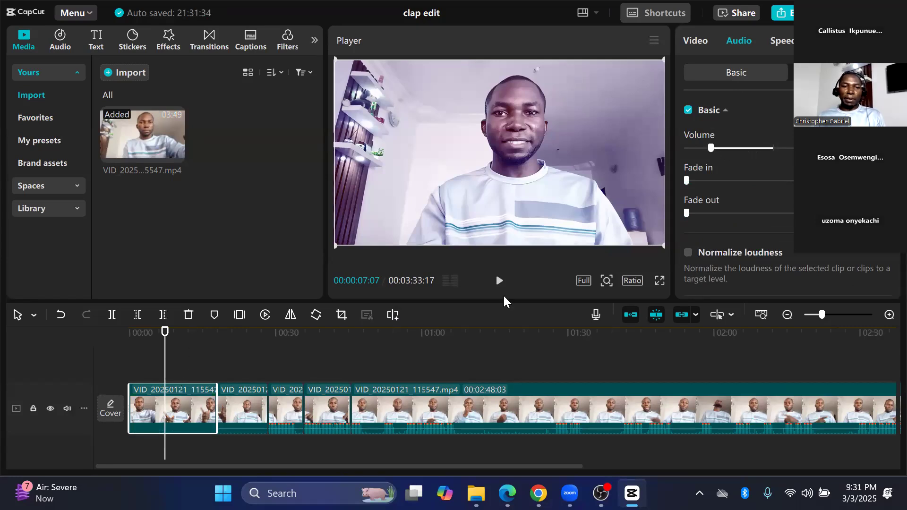
click(500, 285)
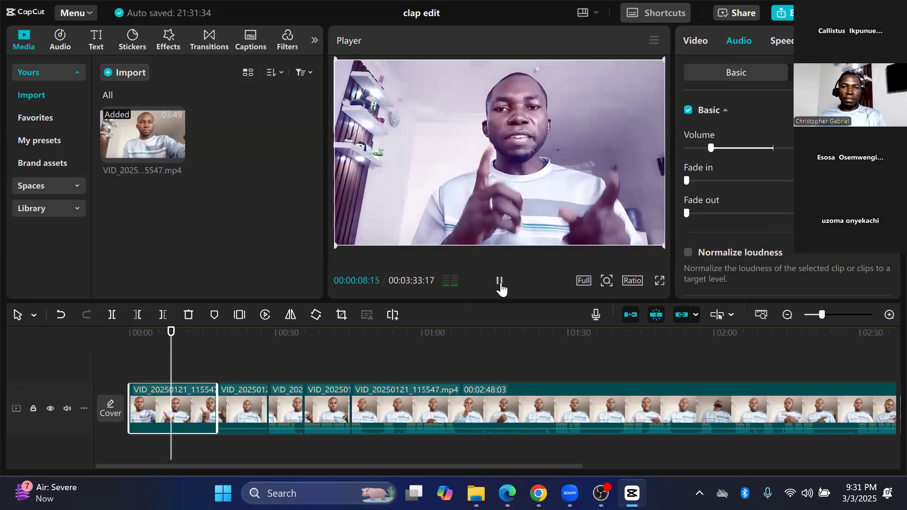
click(500, 285)
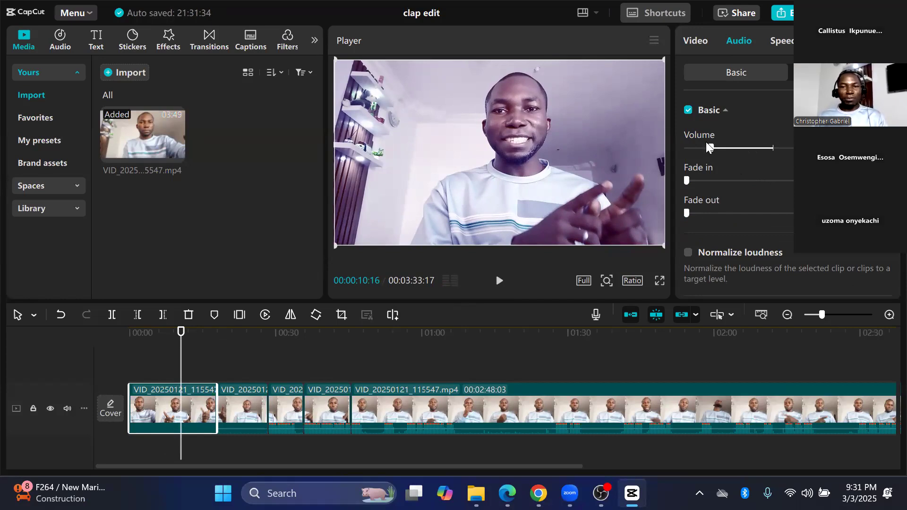
- Try raising the first segment's volume above the default, play it briefly, and return the volume to the default
drag(710, 148, 803, 148)
click(500, 281)
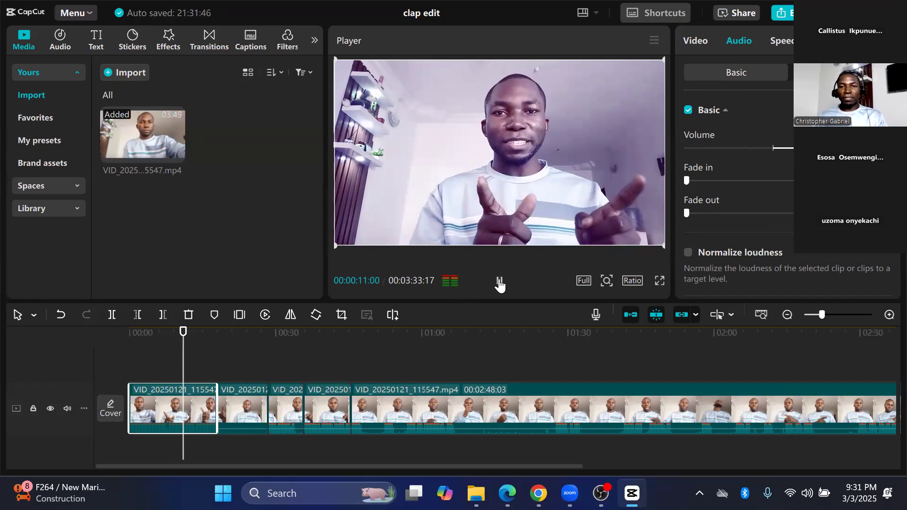
click(499, 281)
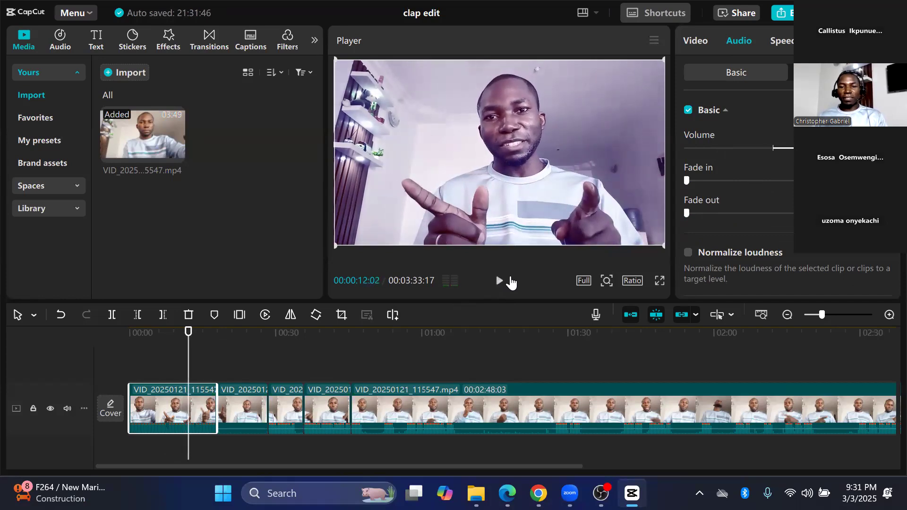
drag(803, 148, 771, 147)
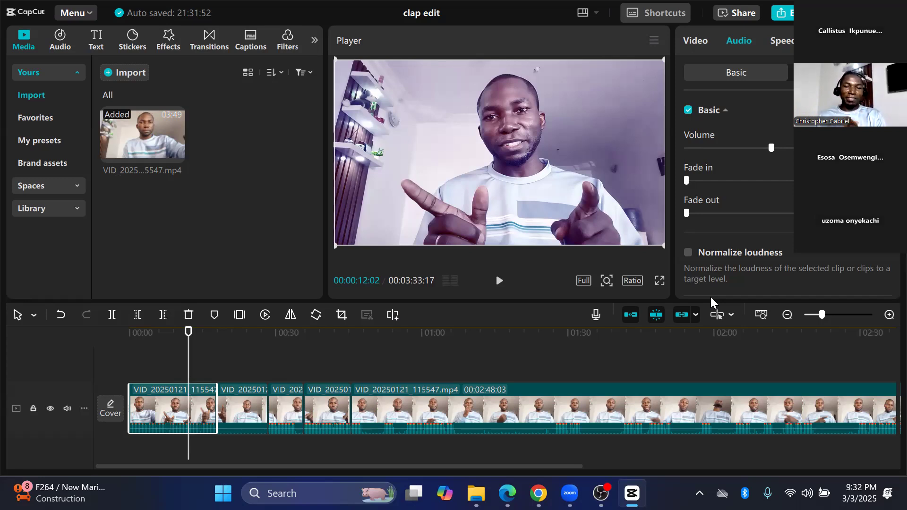
- Try Reduce noise on the first segment's audio and switch it off again
scroll(760, 203, down, 5)
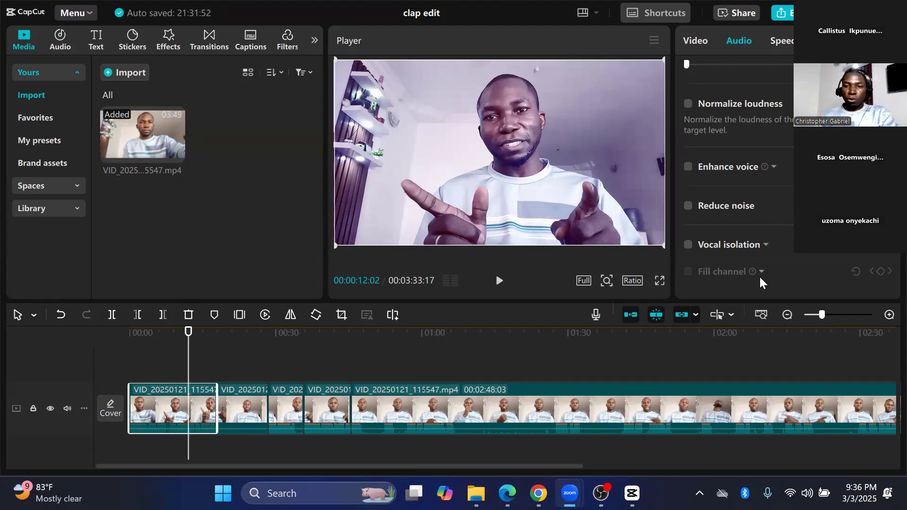
click(688, 206)
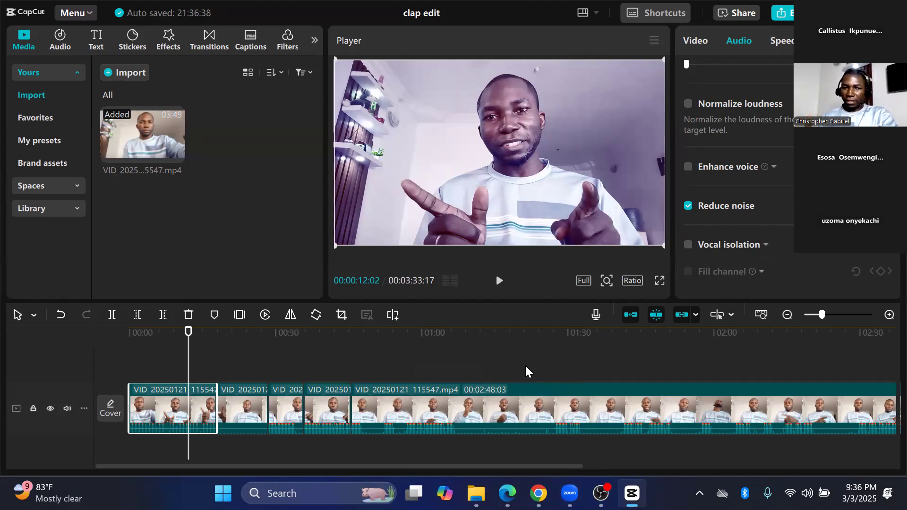
click(689, 207)
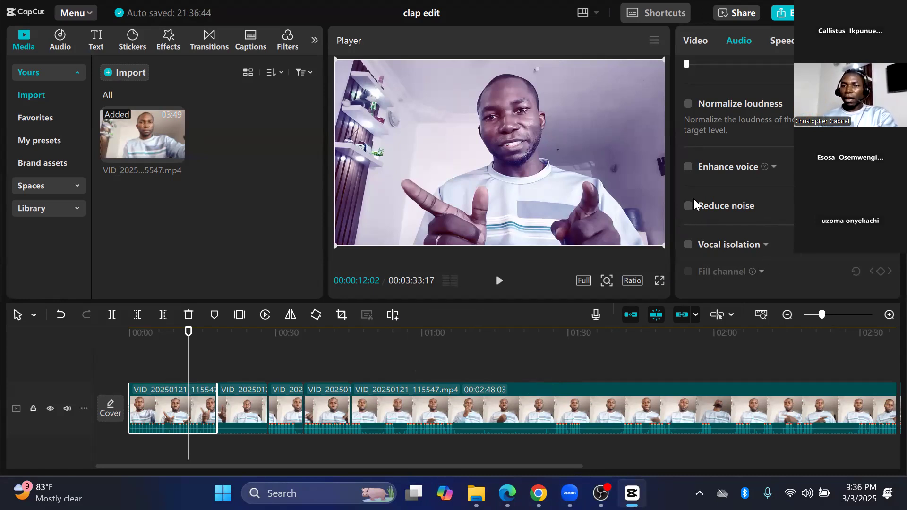
- Enable Enhance voice on the first segment and play it from about 00:00:07 to hear the effect
click(687, 167)
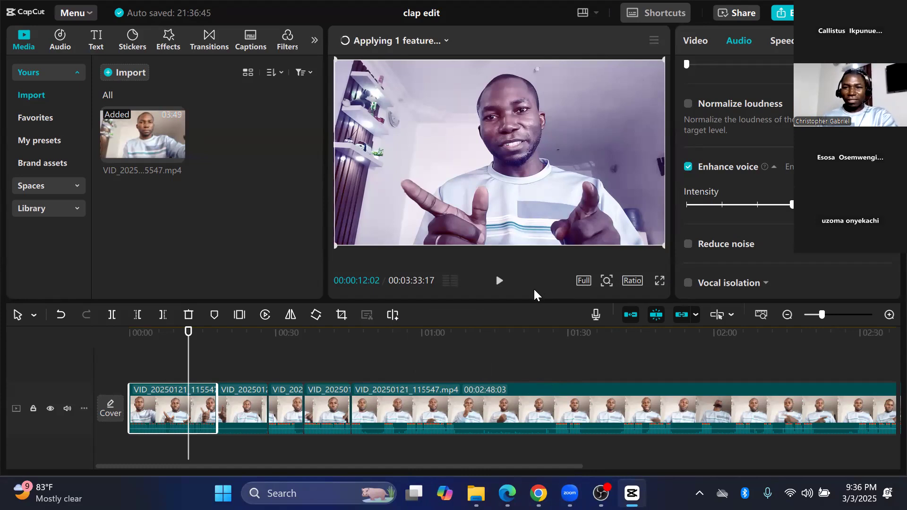
click(162, 362)
click(496, 280)
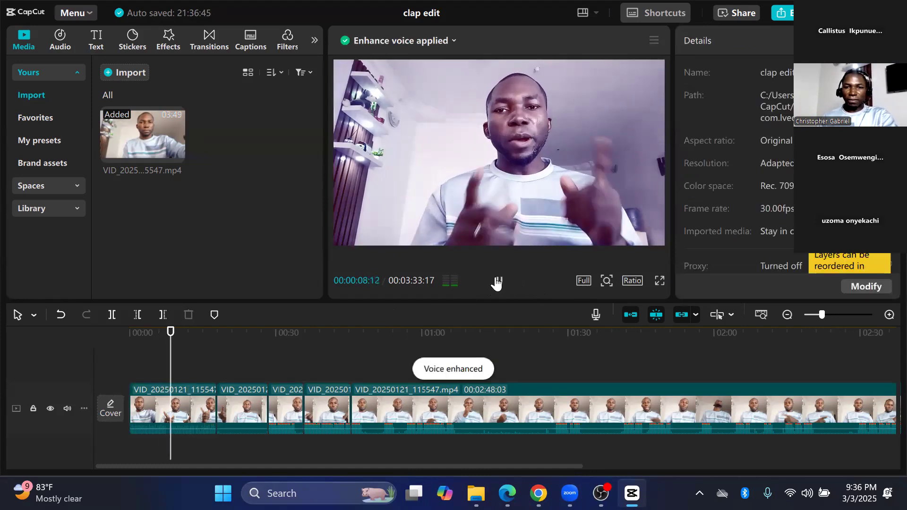
click(496, 280)
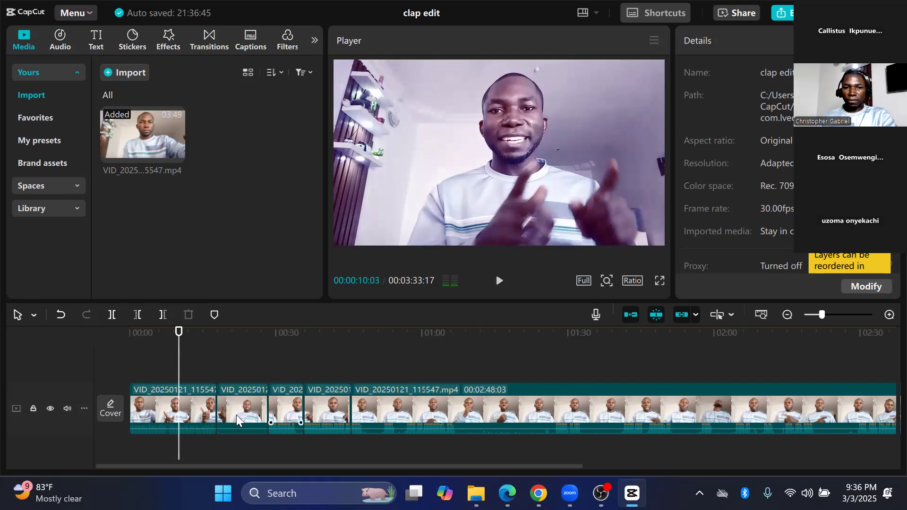
- Select the first segment again, lower its Enhance voice intensity to the first mark above minimum, and play it briefly
click(156, 415)
scroll(738, 194, down, 5)
scroll(738, 194, up, 5)
click(738, 41)
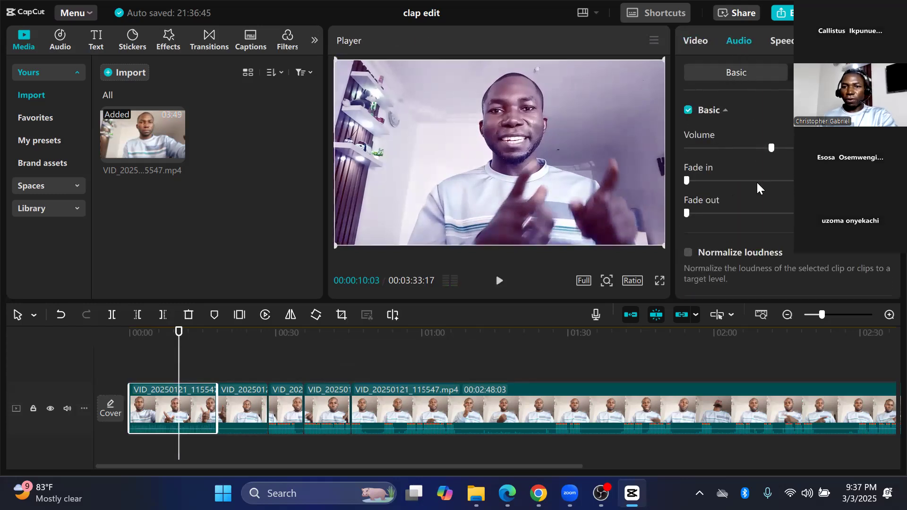
scroll(756, 183, down, 4)
click(711, 167)
click(709, 168)
click(500, 281)
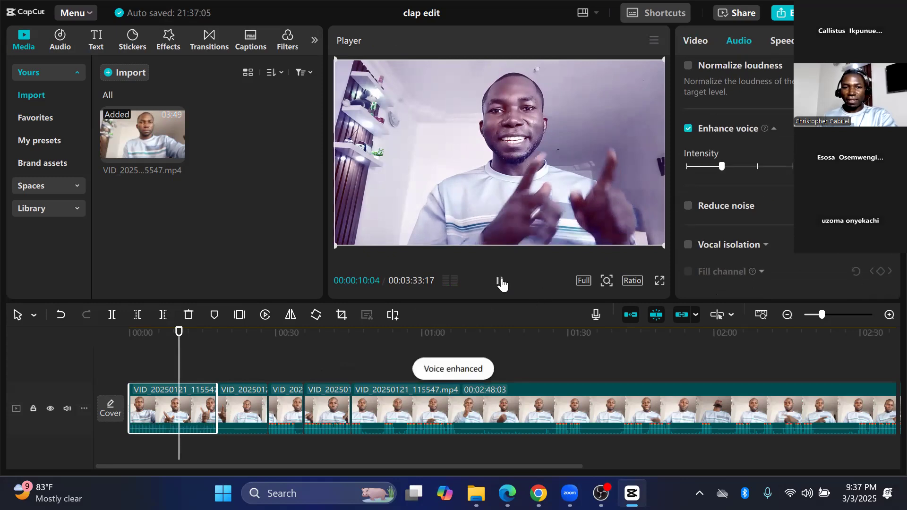
click(500, 283)
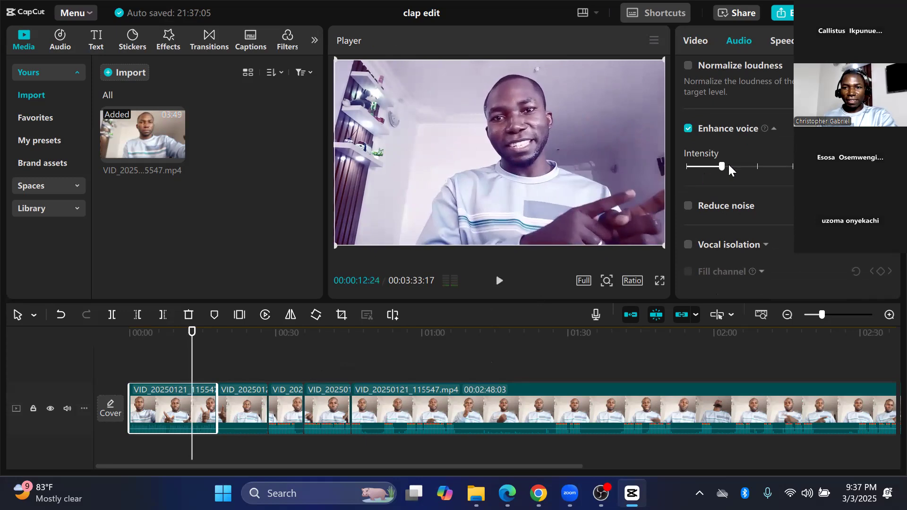
- Set the first segment's Enhance voice intensity to the minimum and play the clip from 00:00:12:24 to hear the result
click(696, 169)
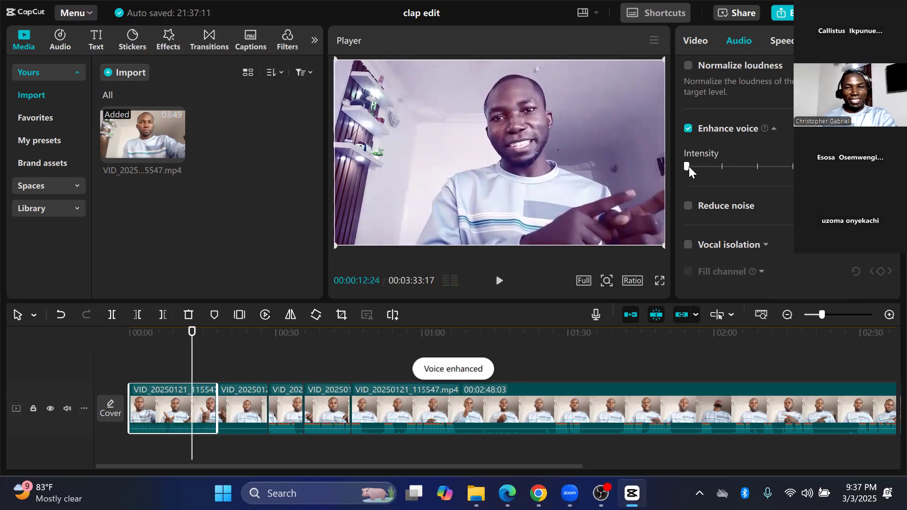
drag(691, 166, 696, 164)
click(499, 282)
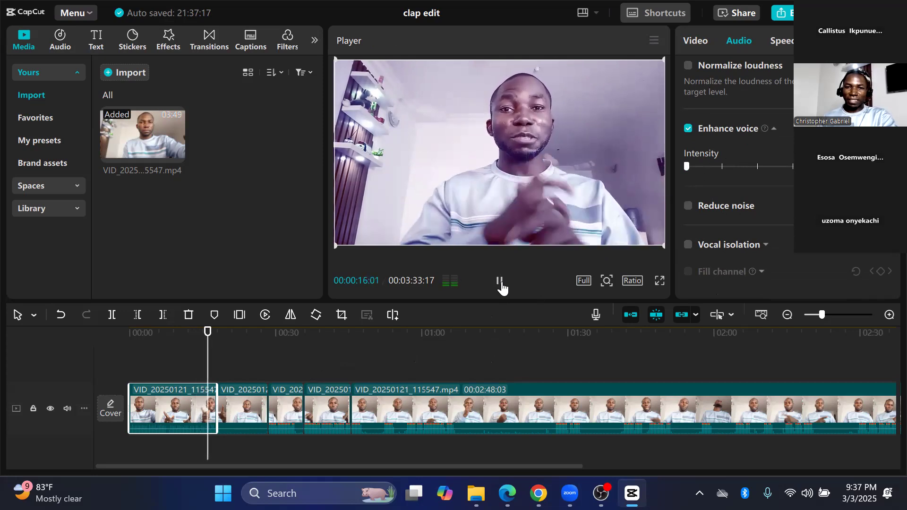
click(499, 281)
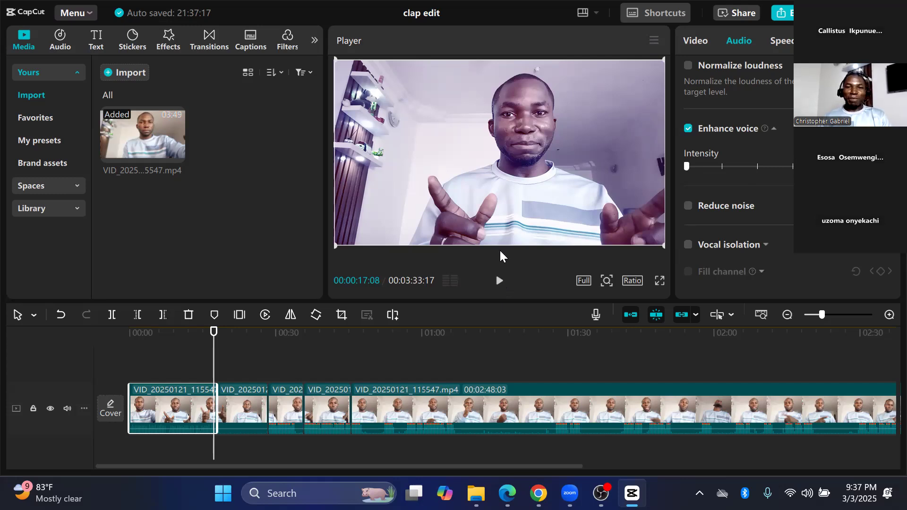
click(498, 282)
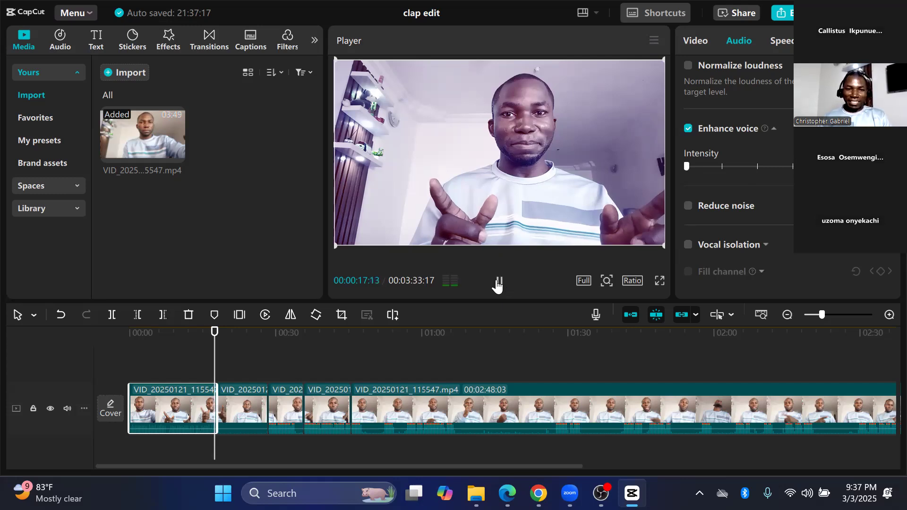
- Play the first segment briefly from about 00:00:05, select it again and increase its scale slightly
click(151, 362)
click(497, 281)
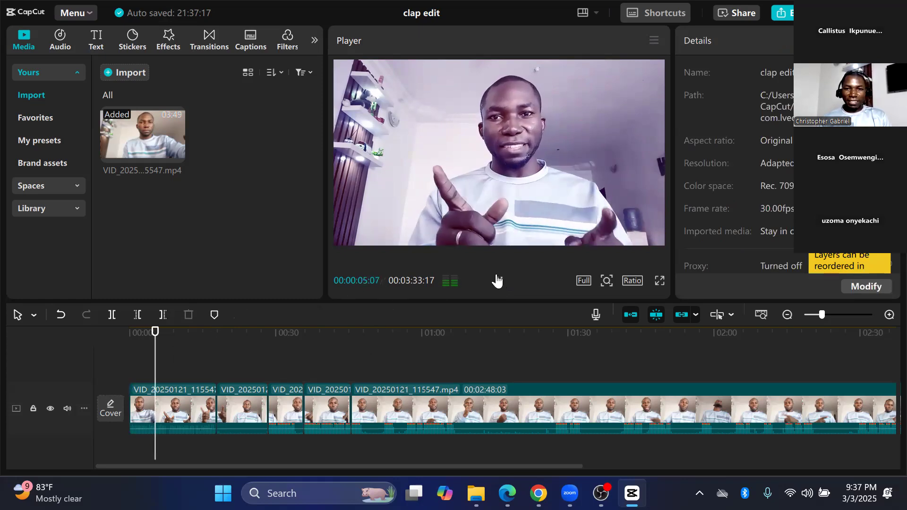
click(496, 280)
click(200, 415)
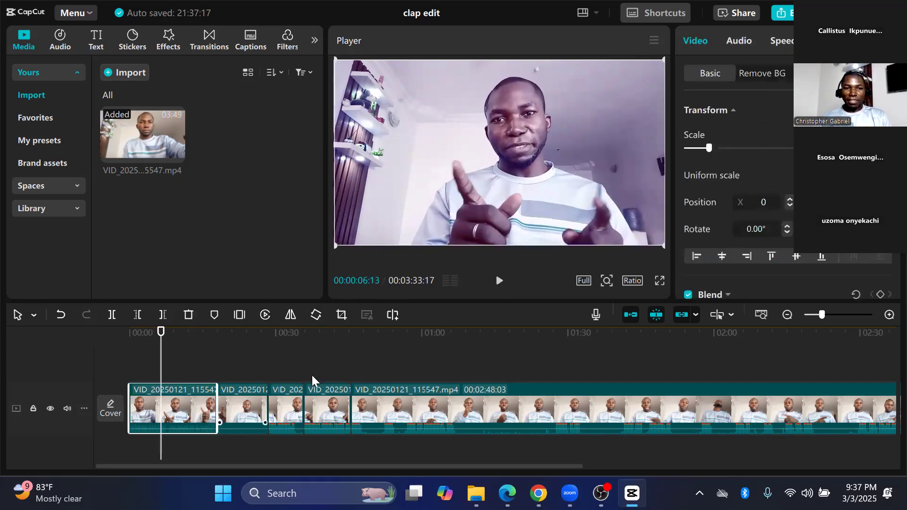
mouse_move(709, 148)
mouse_down()
mouse_move(792, 147)
mouse_move(710, 149)
mouse_up()
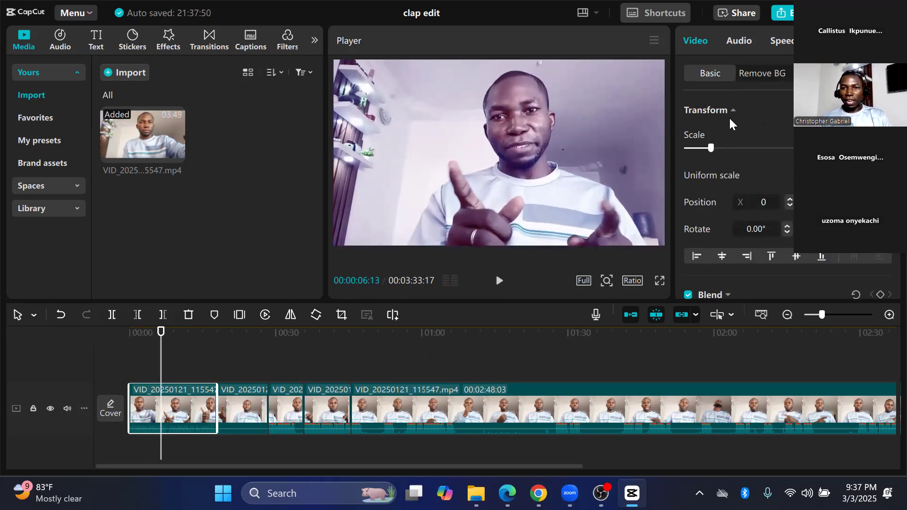
- Set the first segment's Enhance voice intensity to 100 and play it from 00:00:06:13 to hear the effect
click(738, 47)
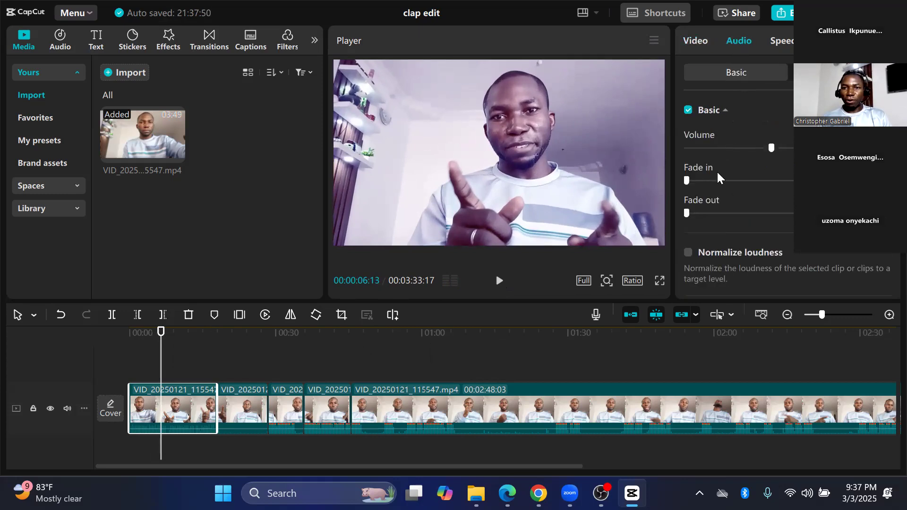
scroll(716, 171, down, 5)
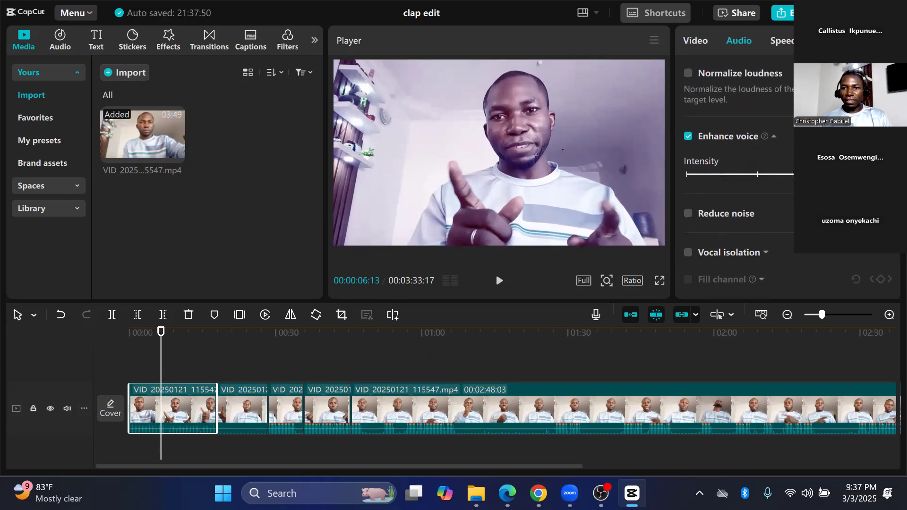
click(497, 282)
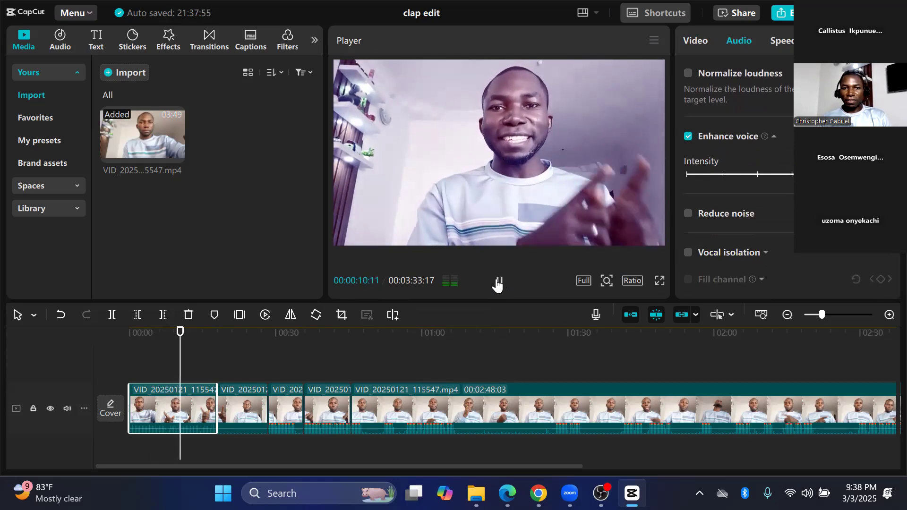
click(497, 282)
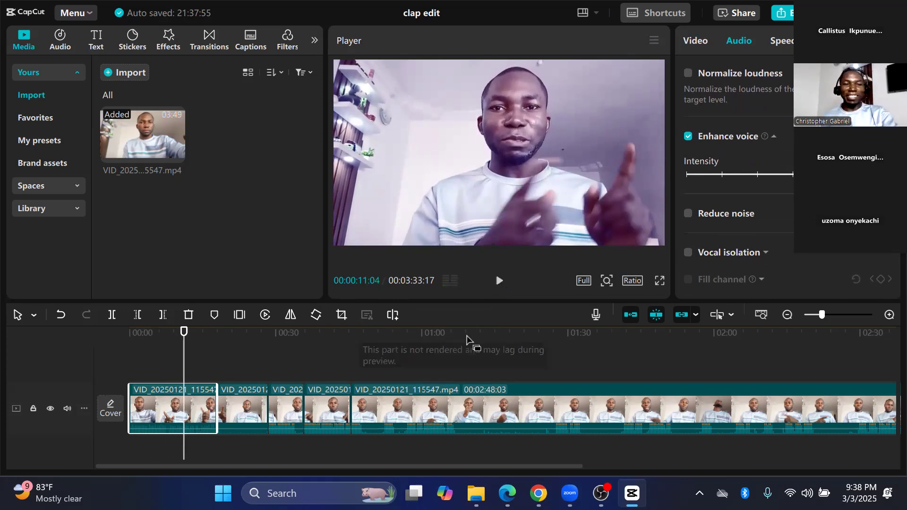
- Enable Normalize loudness on the first segment and play it briefly from 00:00:11:04 to hear the result
scroll(775, 183, up, 3)
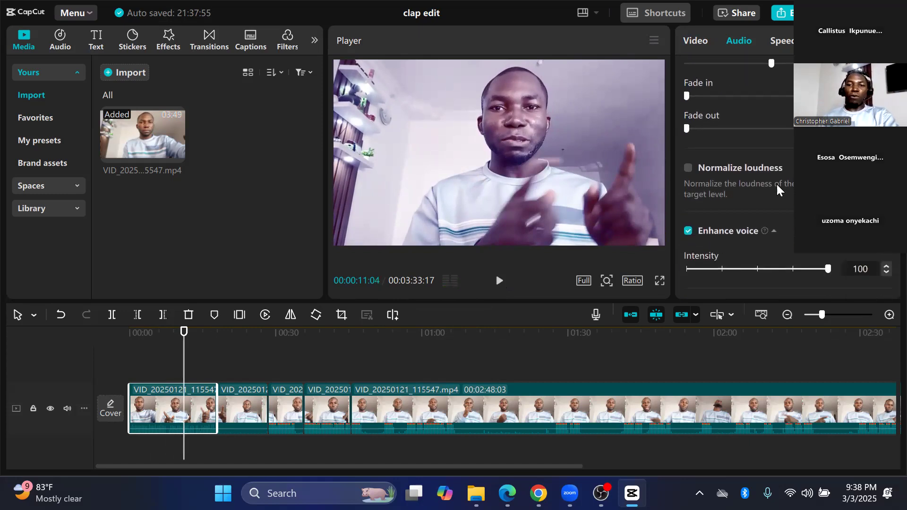
scroll(775, 183, down, 4)
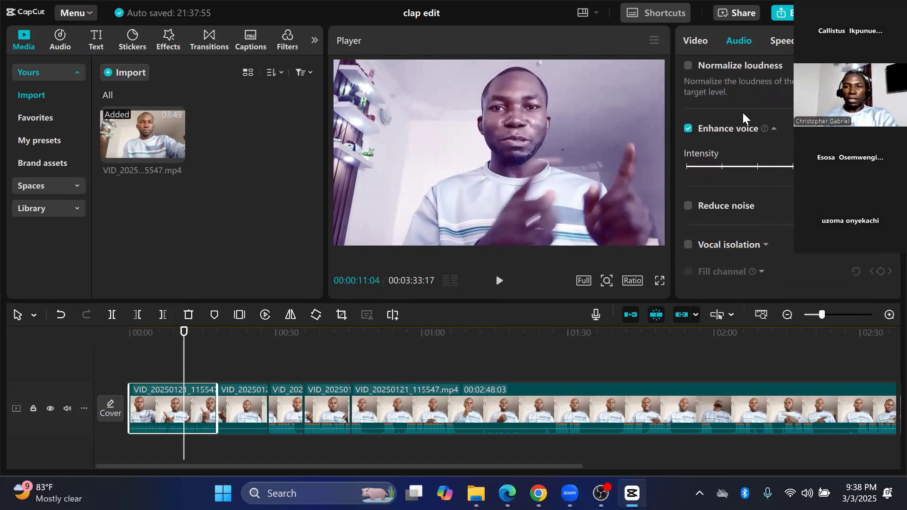
click(688, 66)
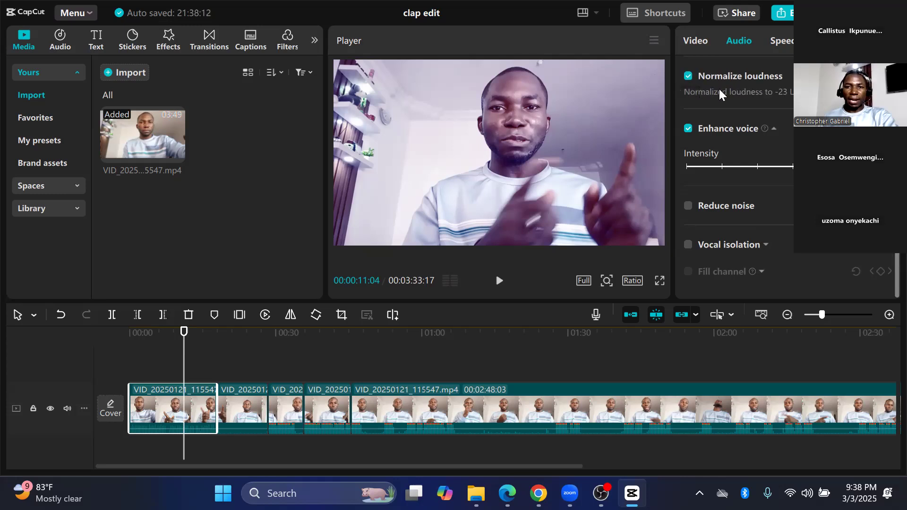
click(499, 281)
click(500, 281)
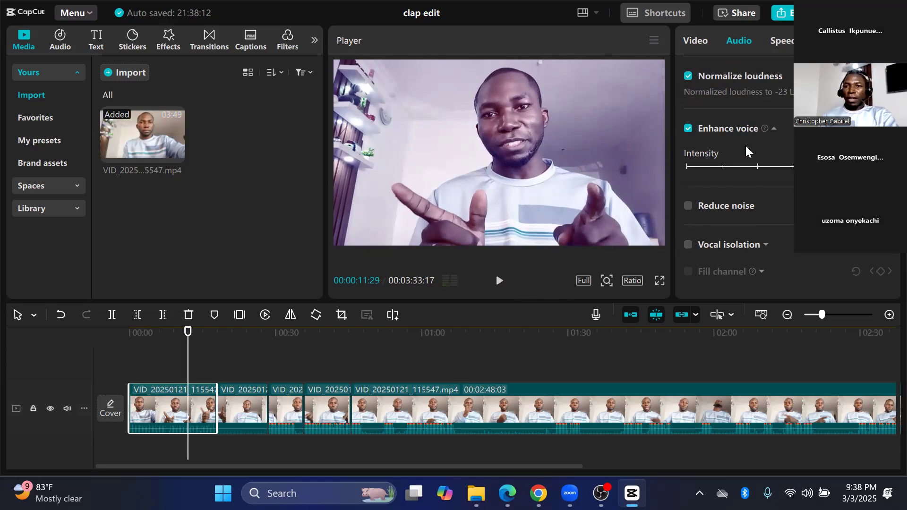
- Show the first segment's standard speed settings and play the video from 00:00:11:29 into the second segment
click(781, 41)
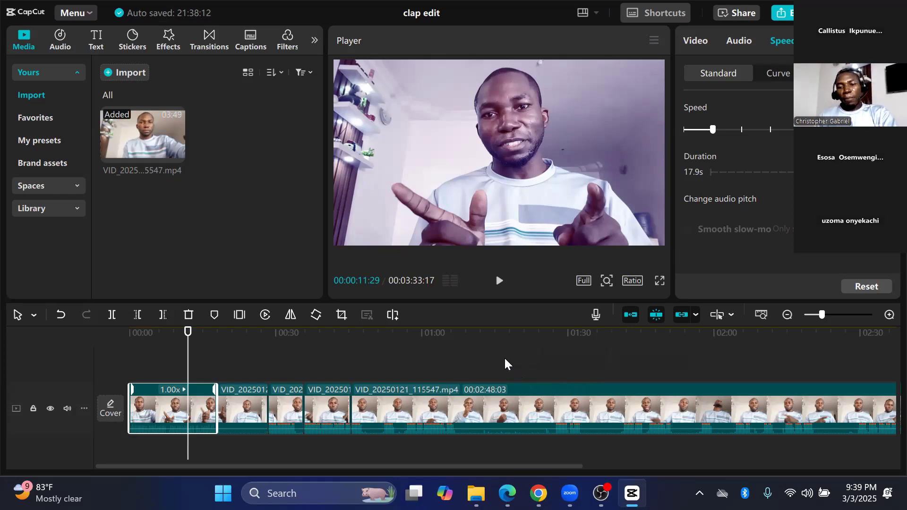
click(542, 26)
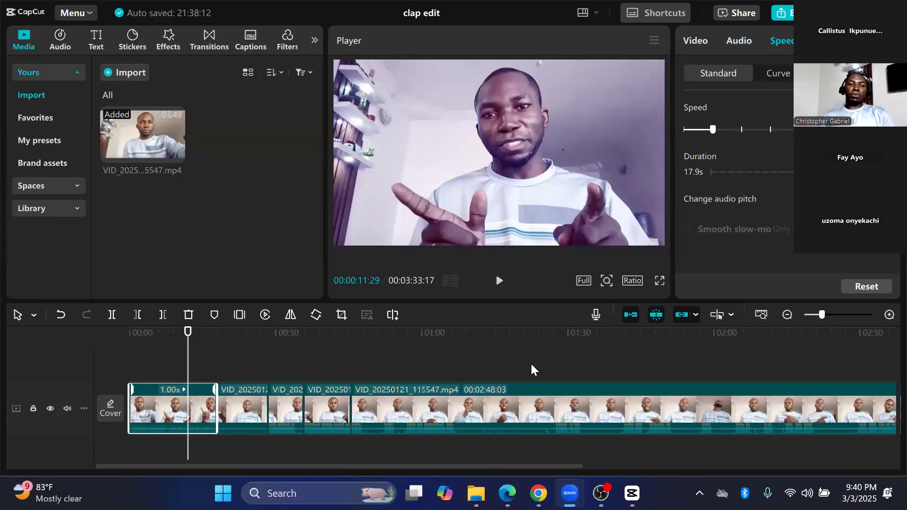
click(502, 280)
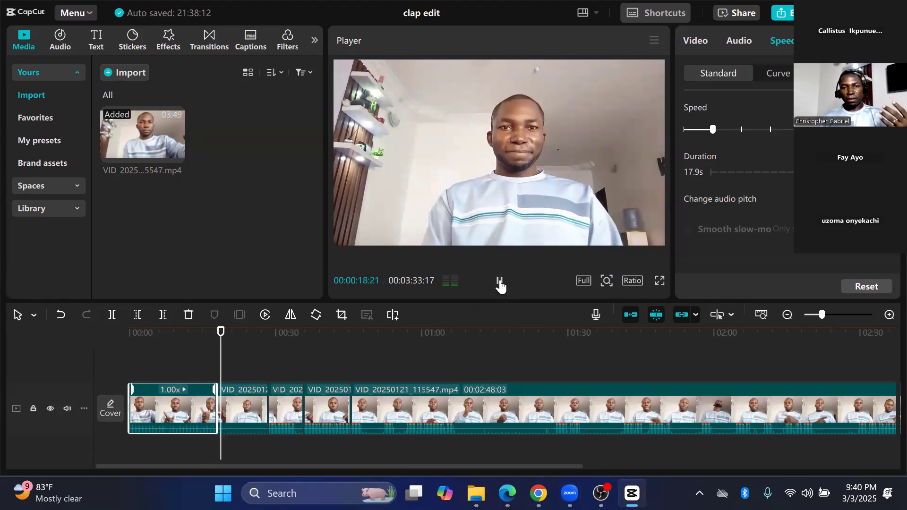
click(500, 285)
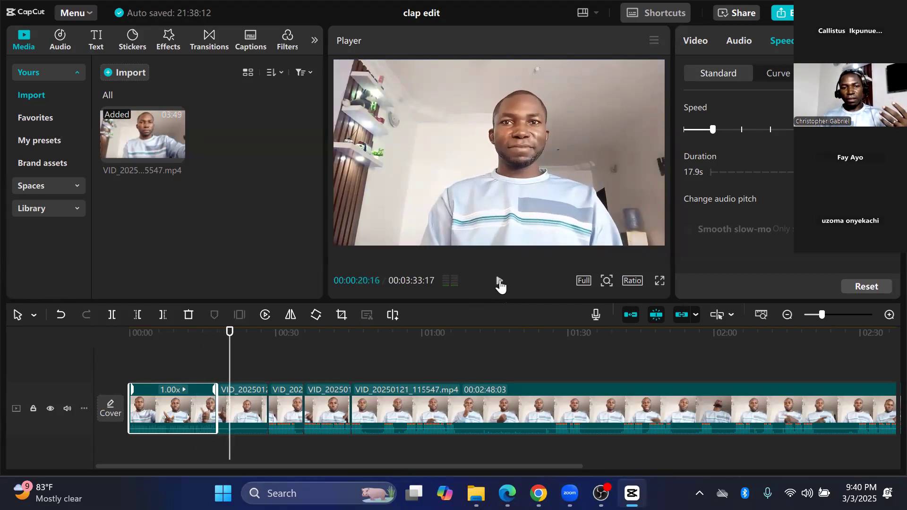
- Delete the second segment from the timeline and play the following footage from 00:00:20:16 in short stretches
click(241, 405)
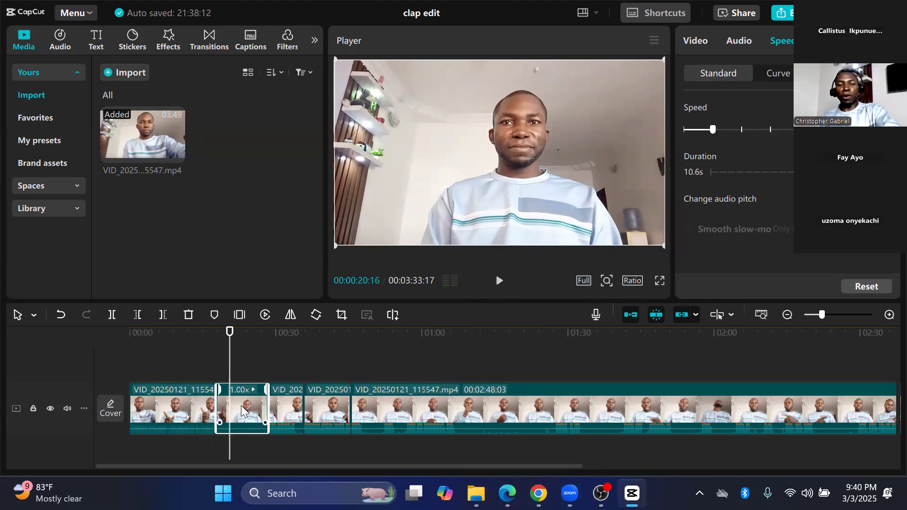
key(Delete)
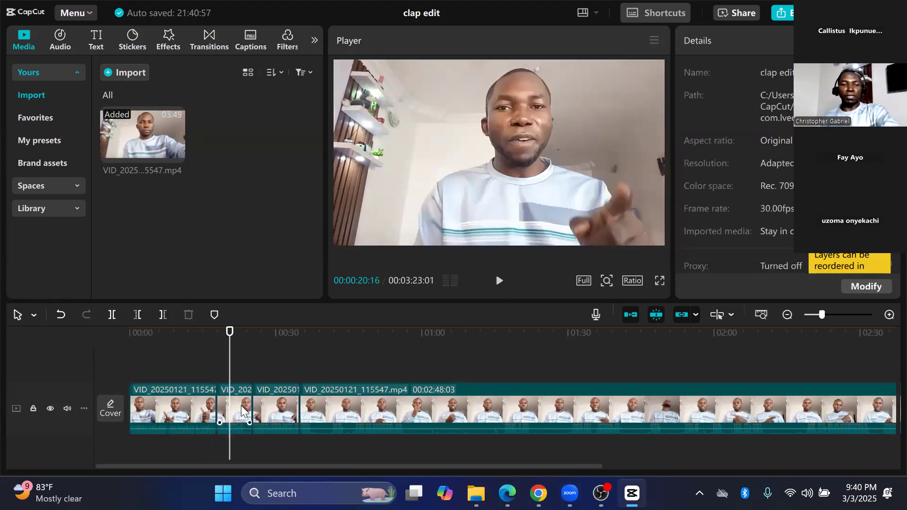
click(500, 284)
click(500, 285)
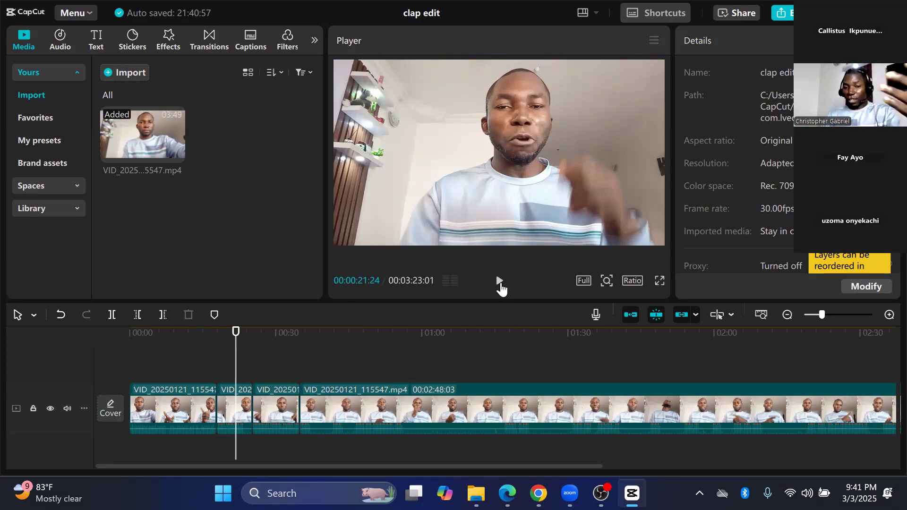
click(499, 281)
click(499, 281)
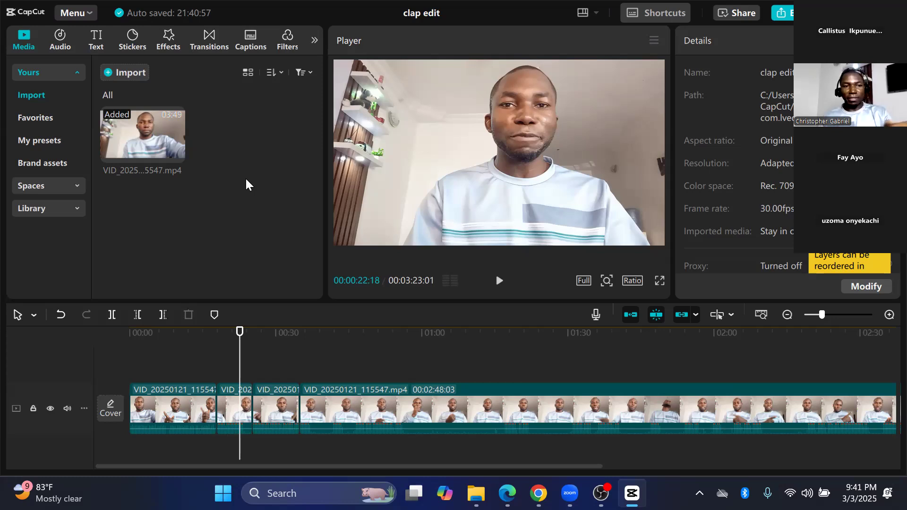
- Import all media files from the Video edit folder except VID_20250121_115547, look through them and clear their selection
click(130, 72)
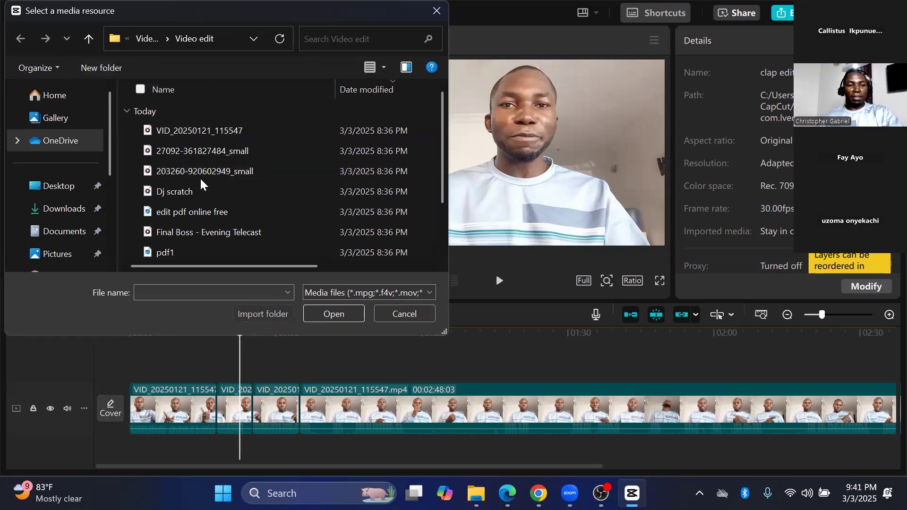
key(ctrl+a)
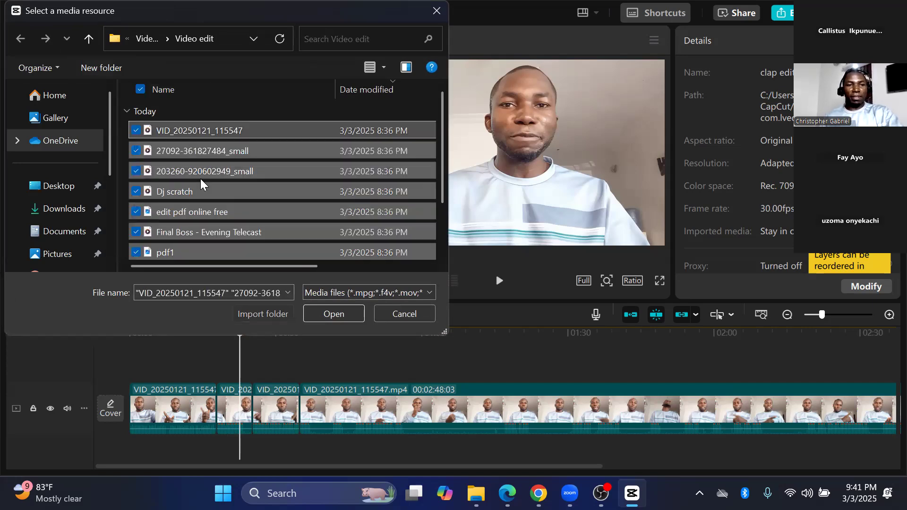
ctrl+click(183, 127)
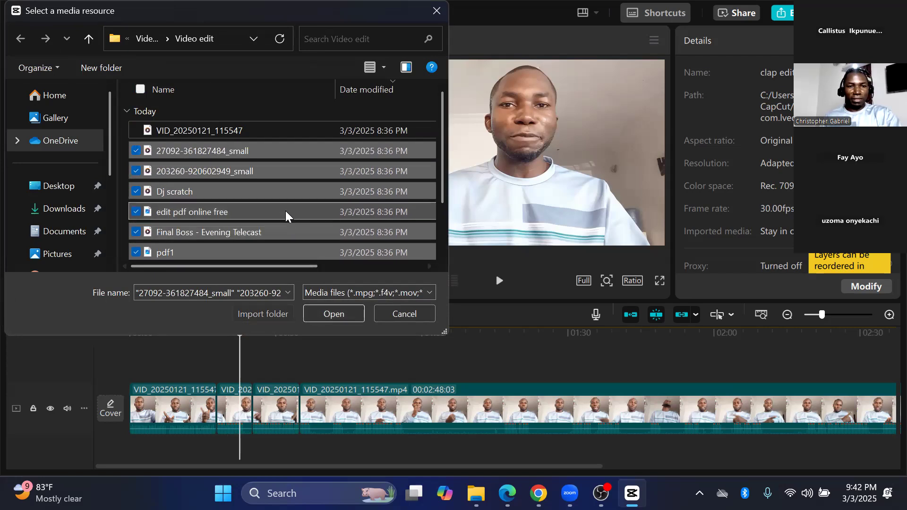
click(238, 149)
key(ctrl+a)
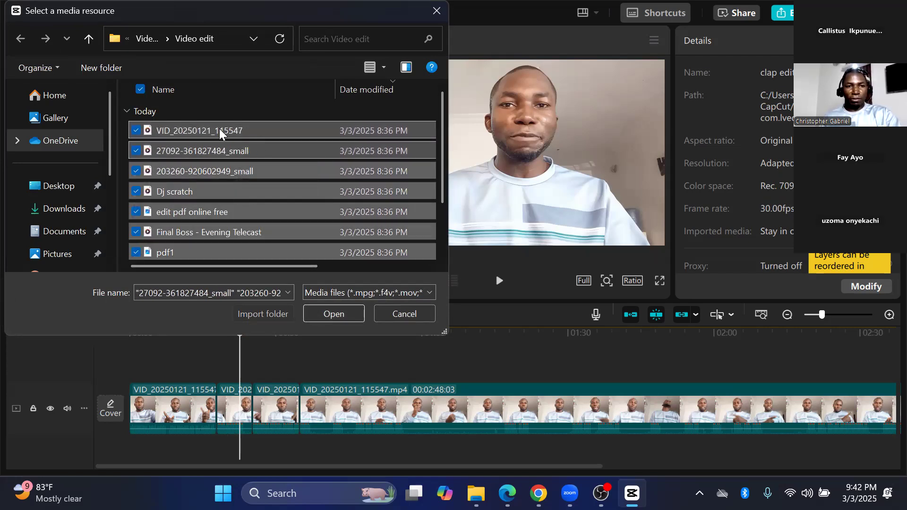
ctrl+click(193, 129)
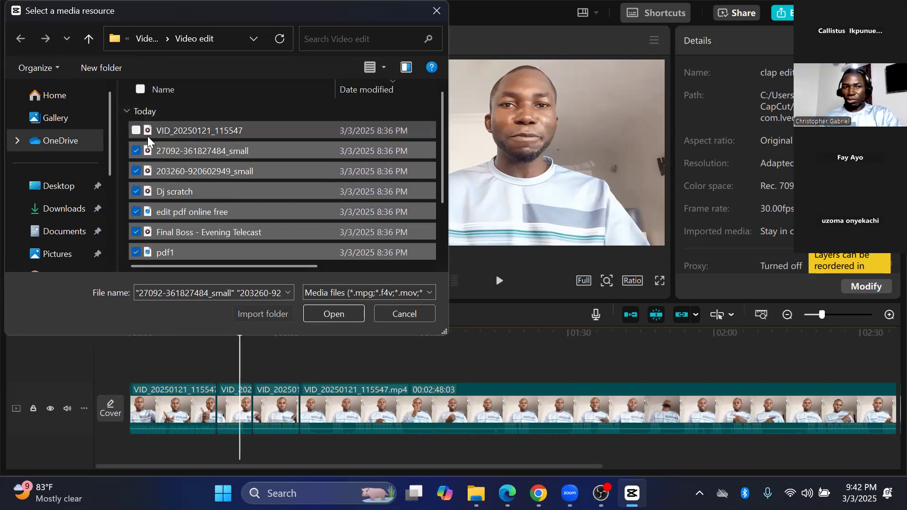
click(332, 314)
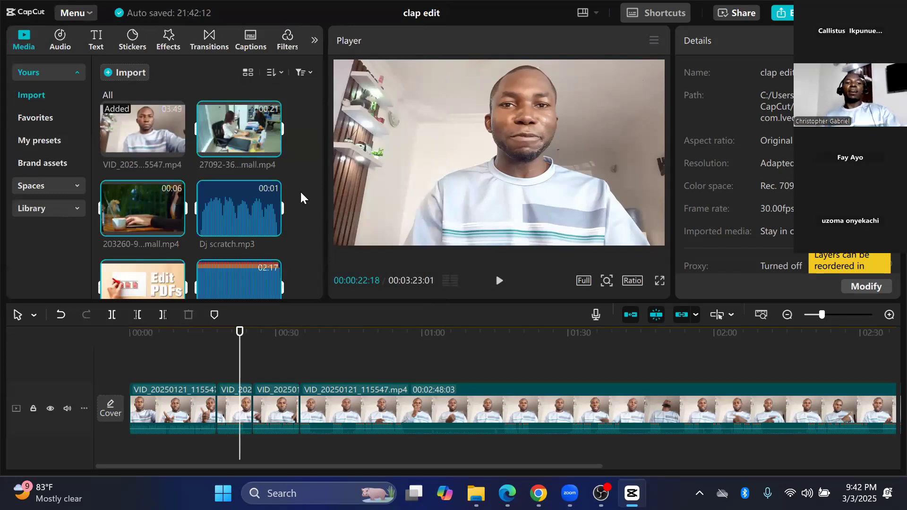
scroll(301, 199, down, 3)
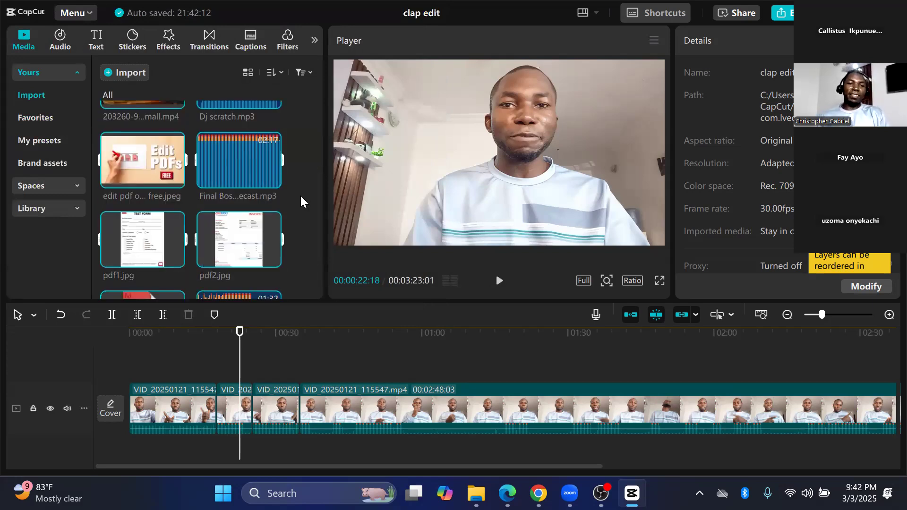
scroll(301, 203, up, 3)
click(301, 207)
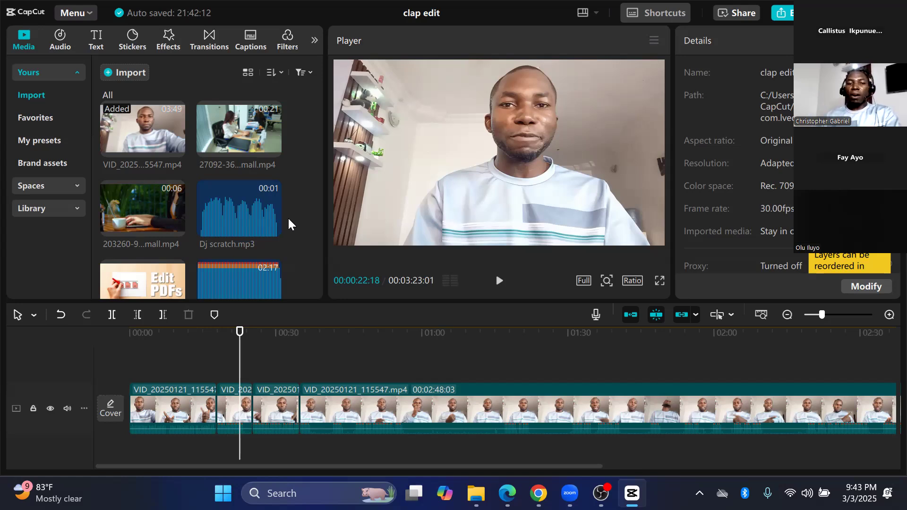
- Move the playhead to the start and place thriller-cinema-trailer-high-tension-246355.mp3 at 00:00 on an audio track below the video
scroll(284, 231, down, 3)
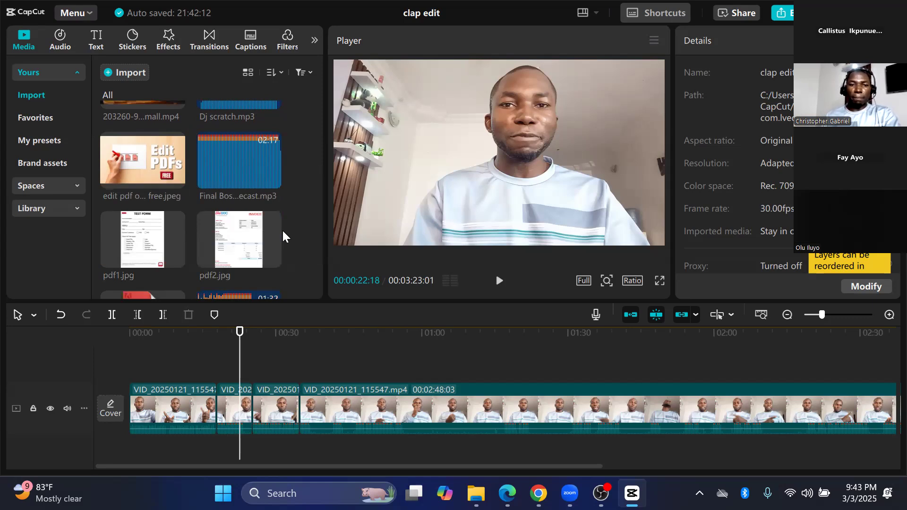
scroll(282, 231, up, 2)
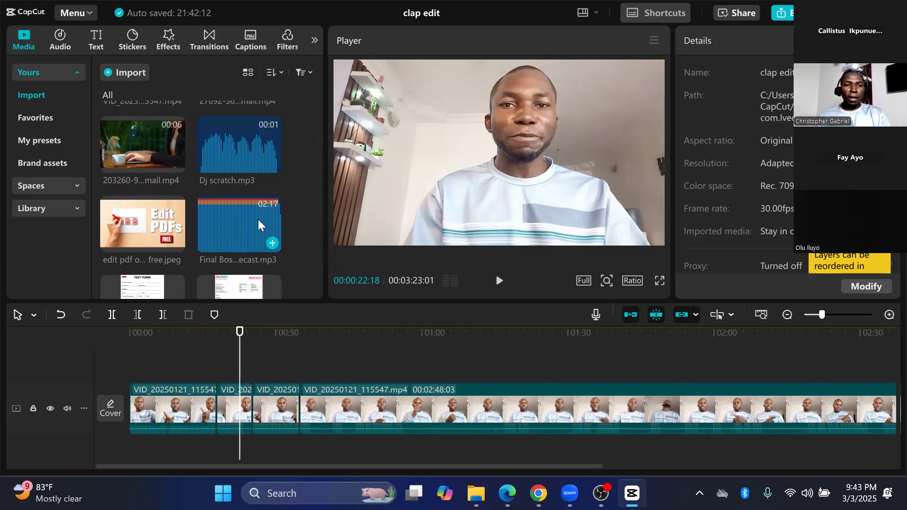
click(236, 360)
drag(236, 360, 130, 368)
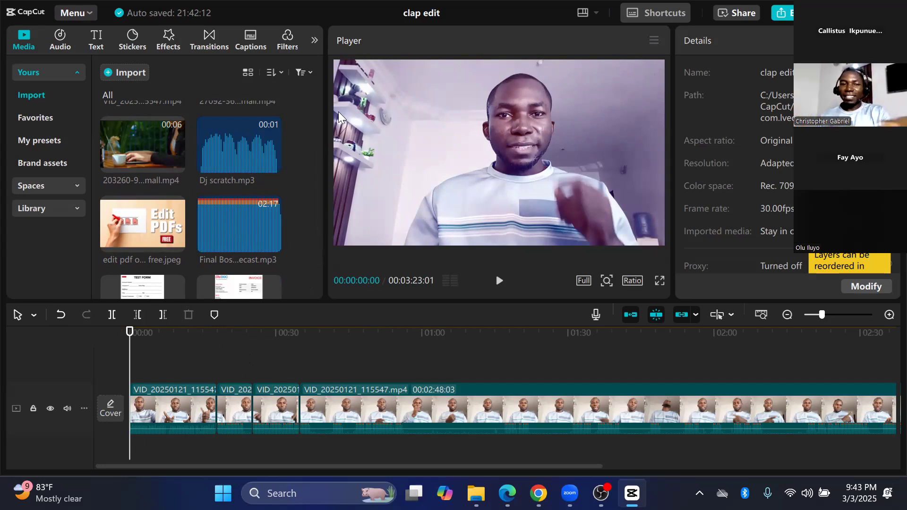
scroll(237, 254, down, 3)
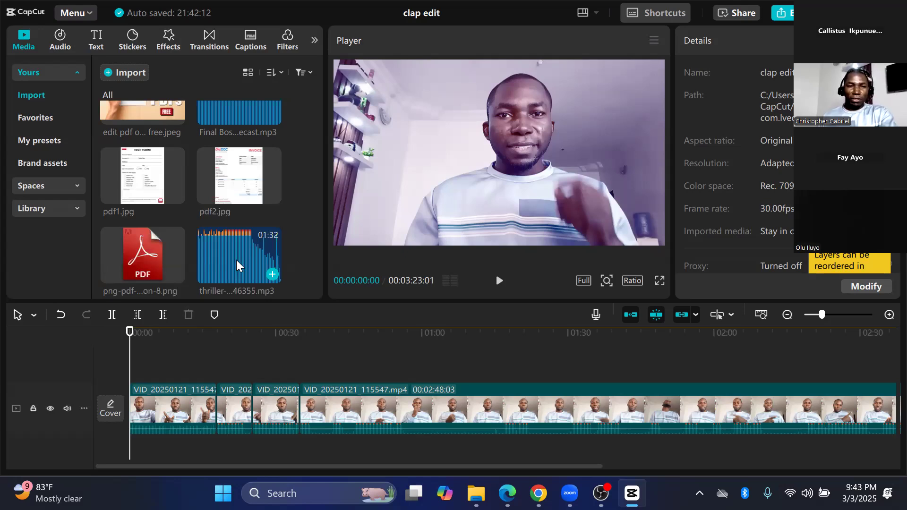
drag(236, 261, 130, 444)
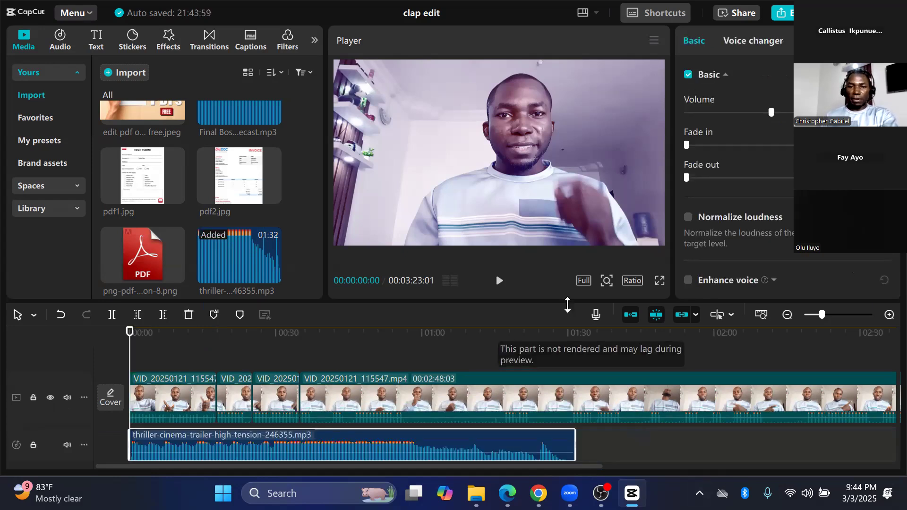
- Play the video with the added music from the start and move the playhead to about 00:00:10:07
click(500, 281)
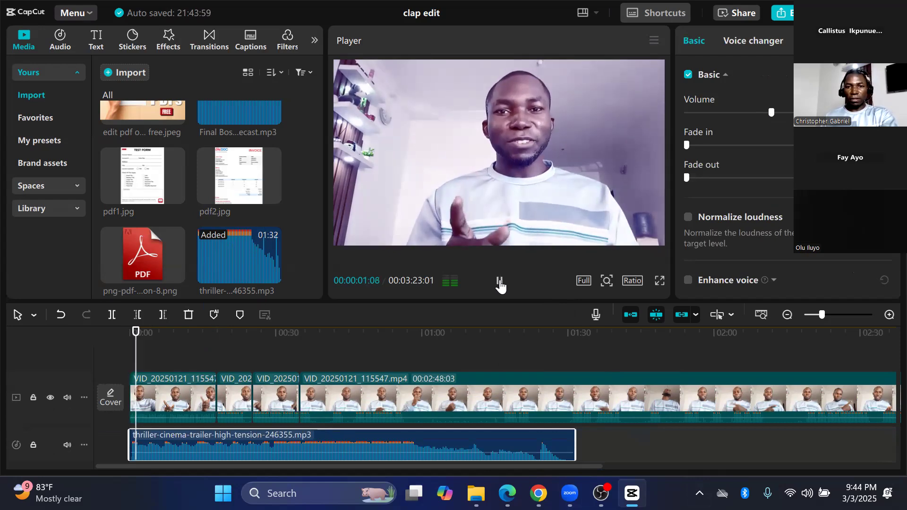
click(499, 282)
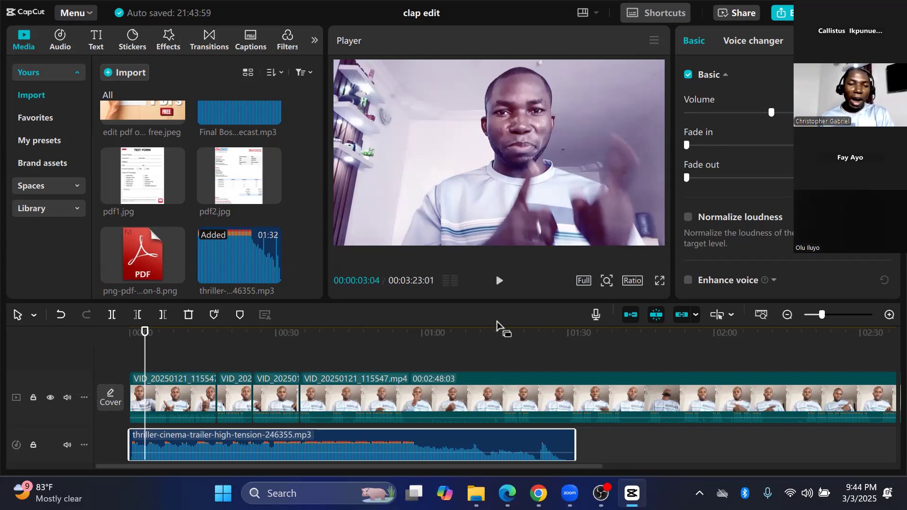
click(599, 438)
drag(599, 438, 179, 438)
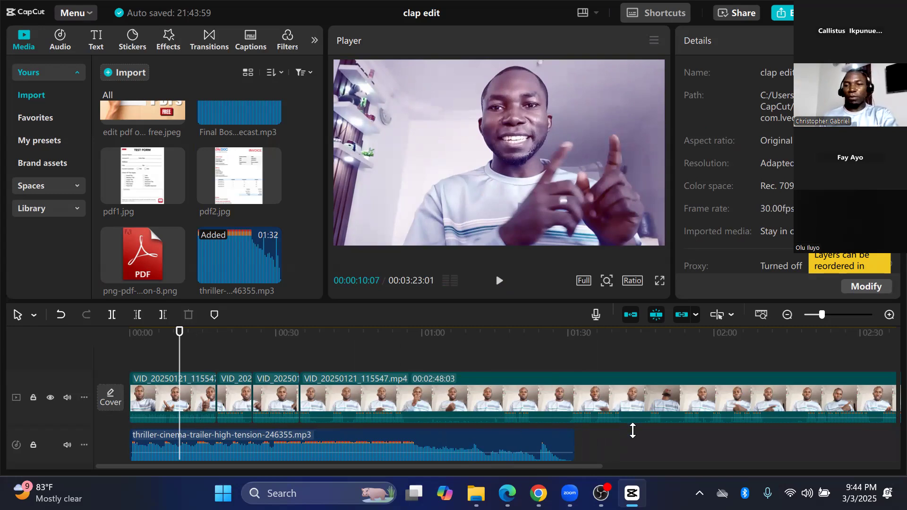
- Examine where the background music ends relative to the video by moving the playhead around the end of the audio clip
click(632, 446)
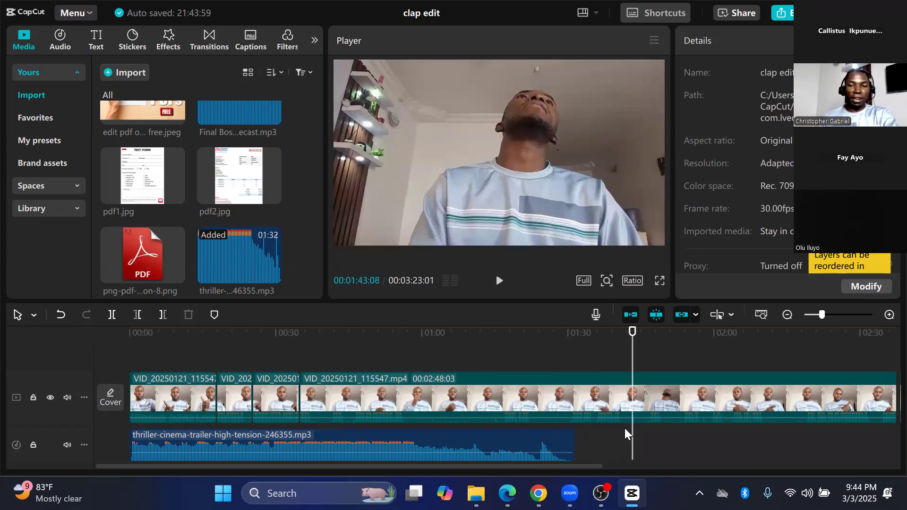
click(209, 415)
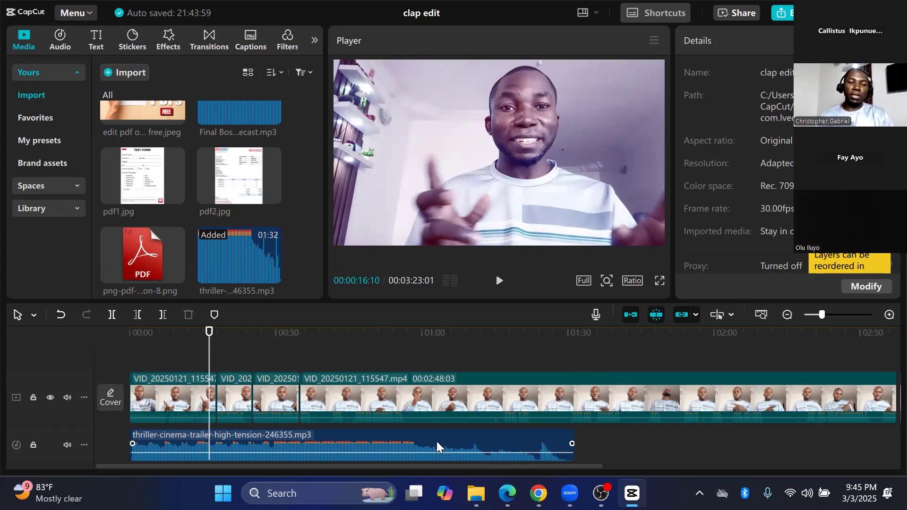
click(599, 450)
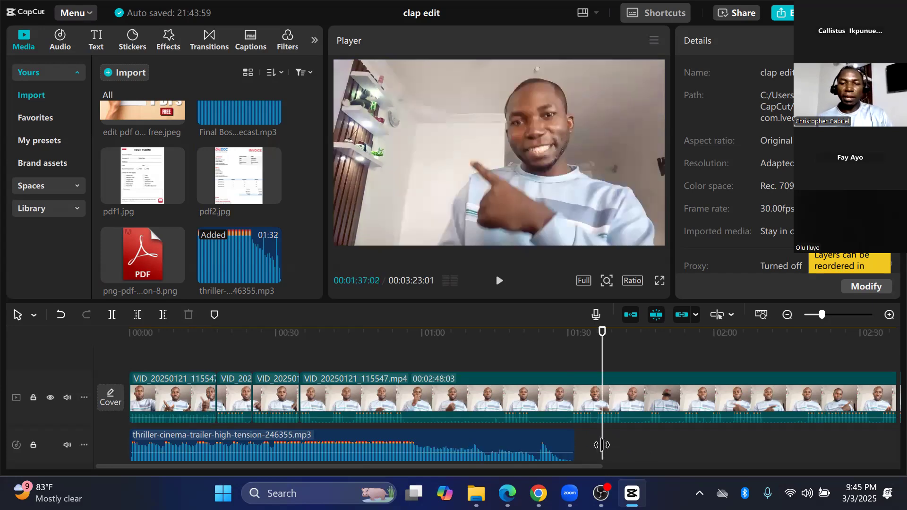
click(590, 449)
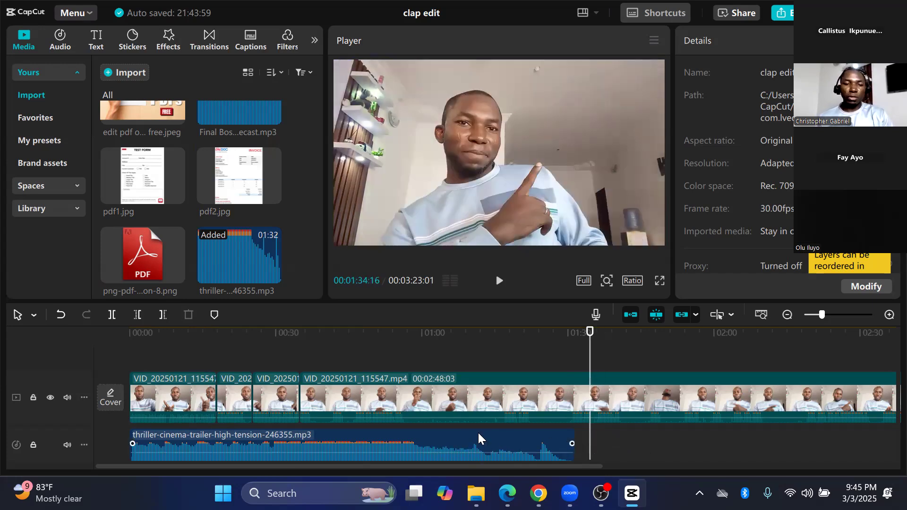
click(424, 437)
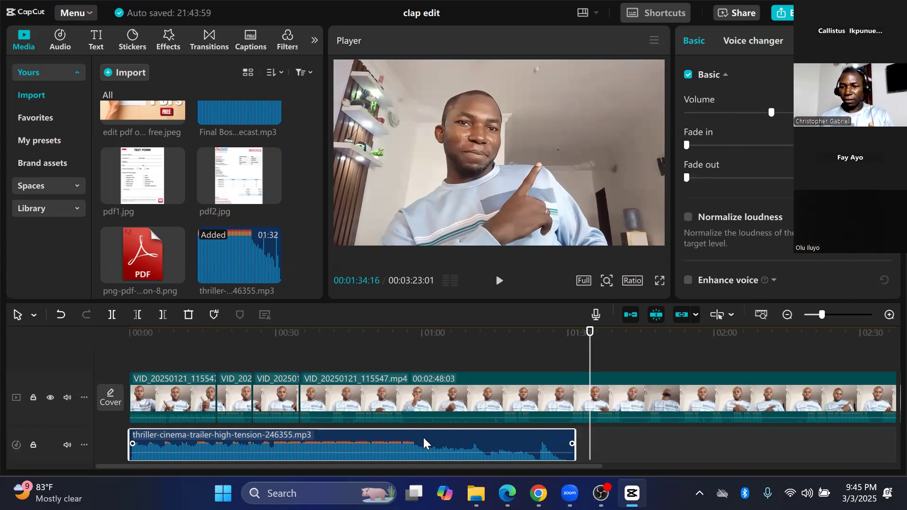
click(610, 452)
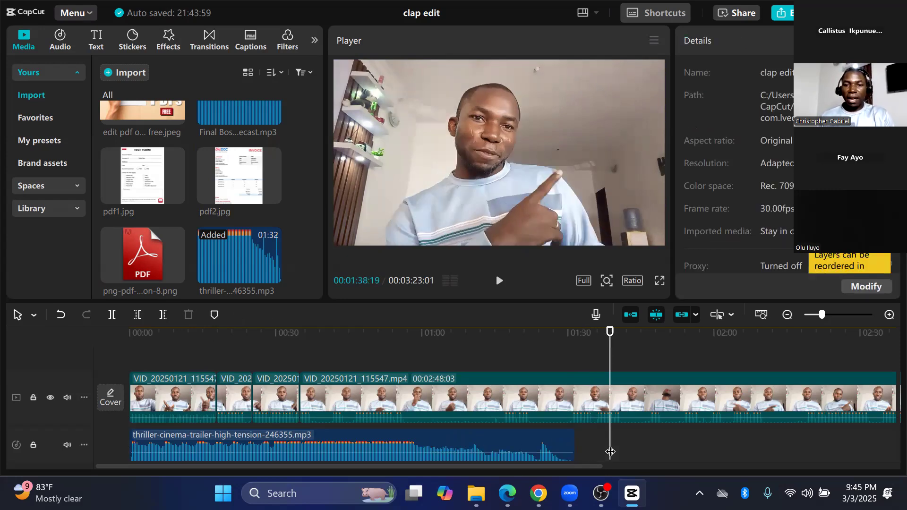
click(585, 452)
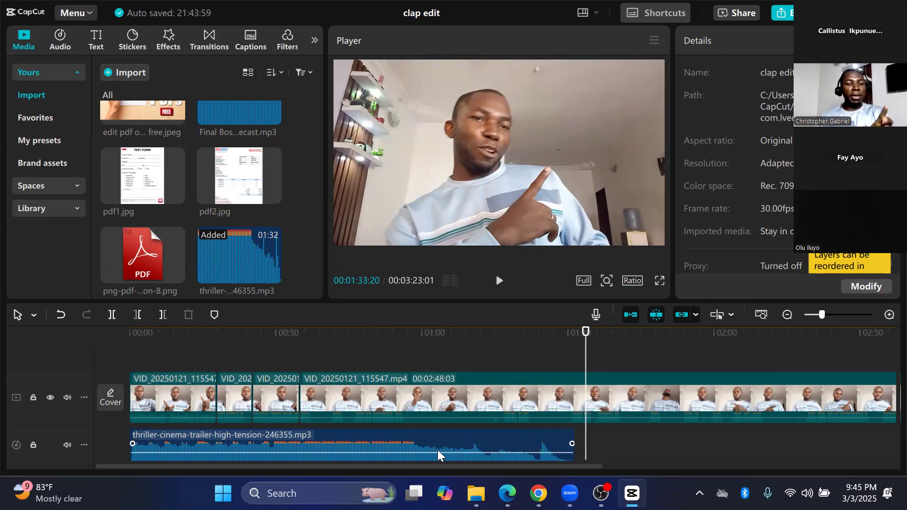
- Select the music clip, place the playhead at 00:00:26:13 and look through the clip's voice changer filters
click(360, 438)
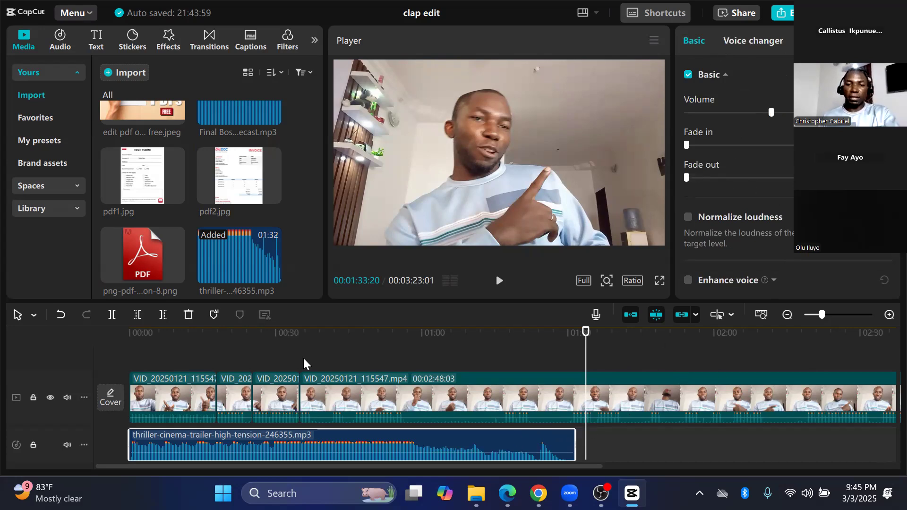
click(257, 333)
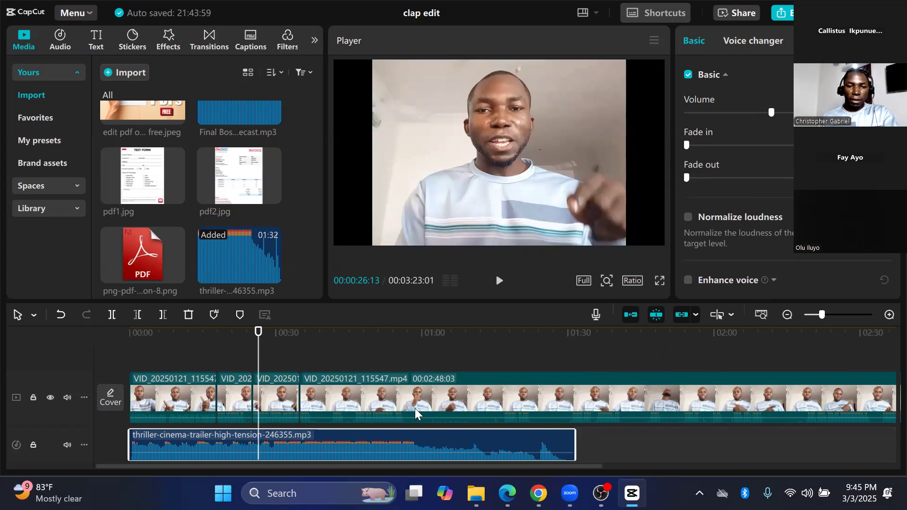
click(741, 42)
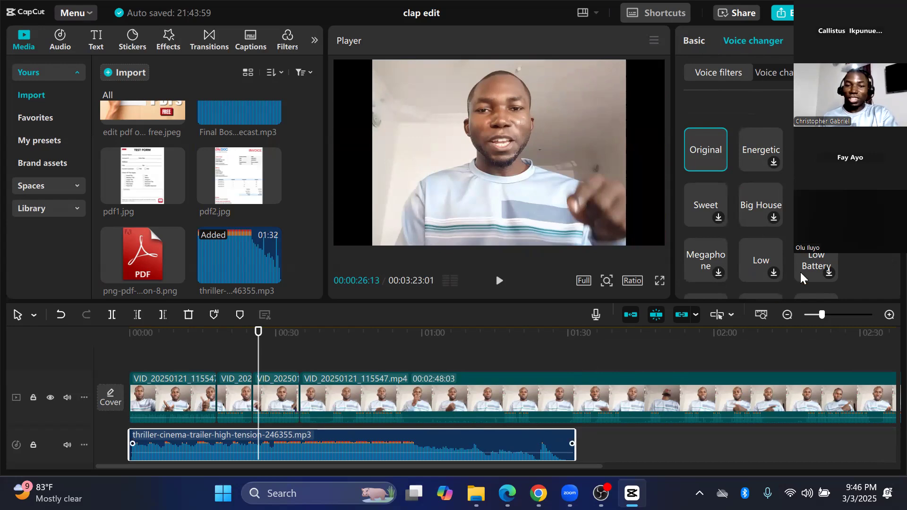
scroll(784, 237, down, 3)
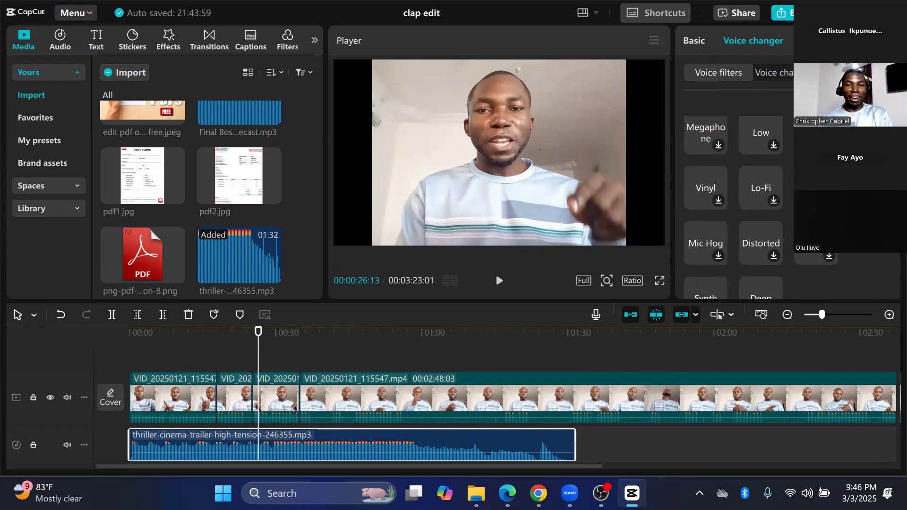
scroll(785, 203, up, 3)
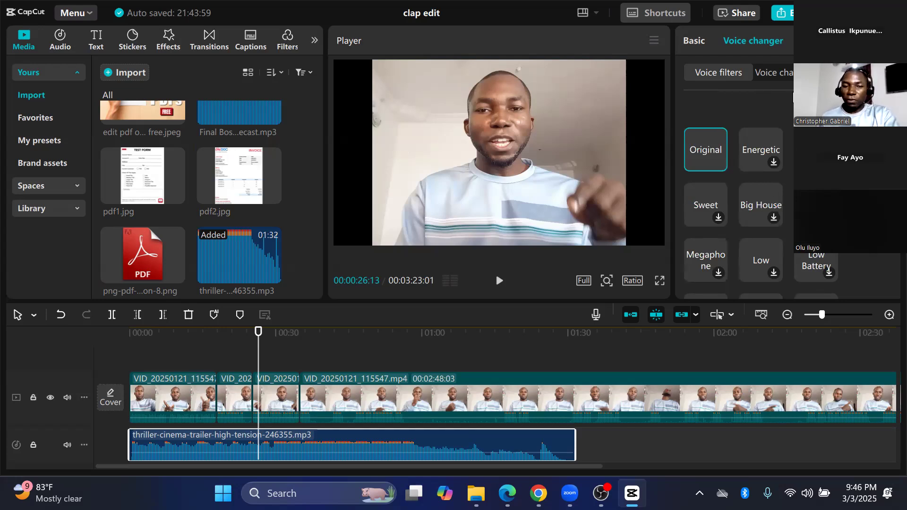
- Lower the music clip's volume in its basic settings and play the result from 00:00:05:29 to 00:00:10:03
click(694, 41)
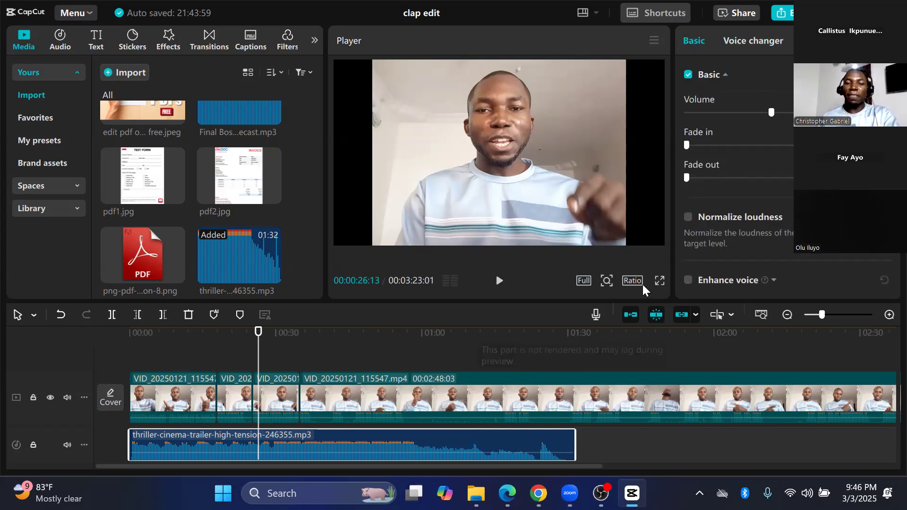
drag(774, 112, 742, 113)
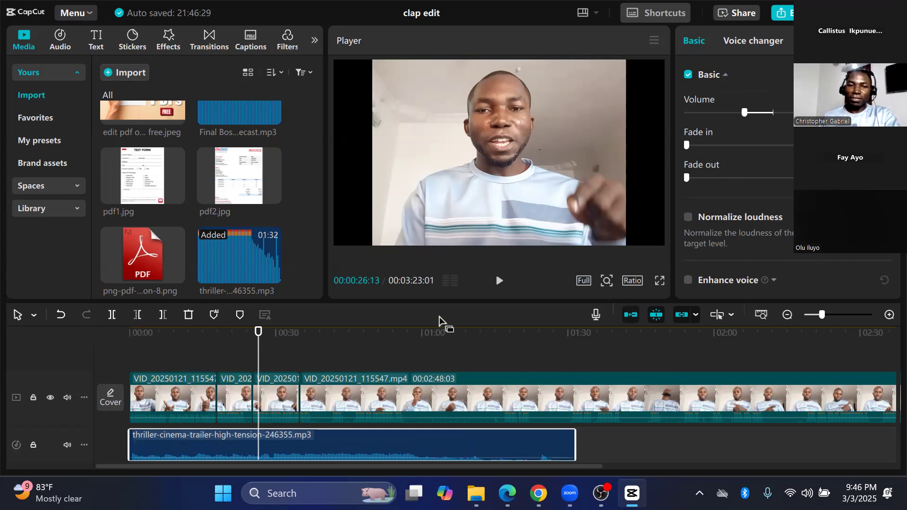
click(158, 356)
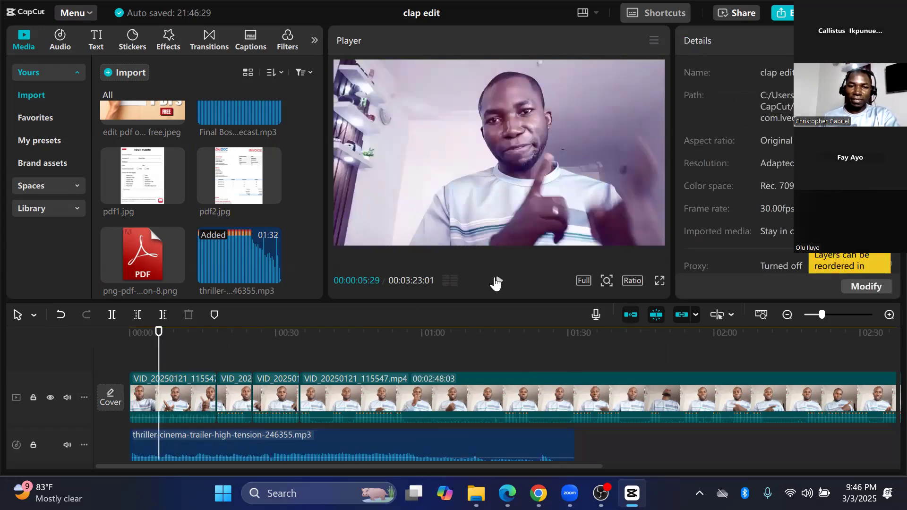
click(498, 281)
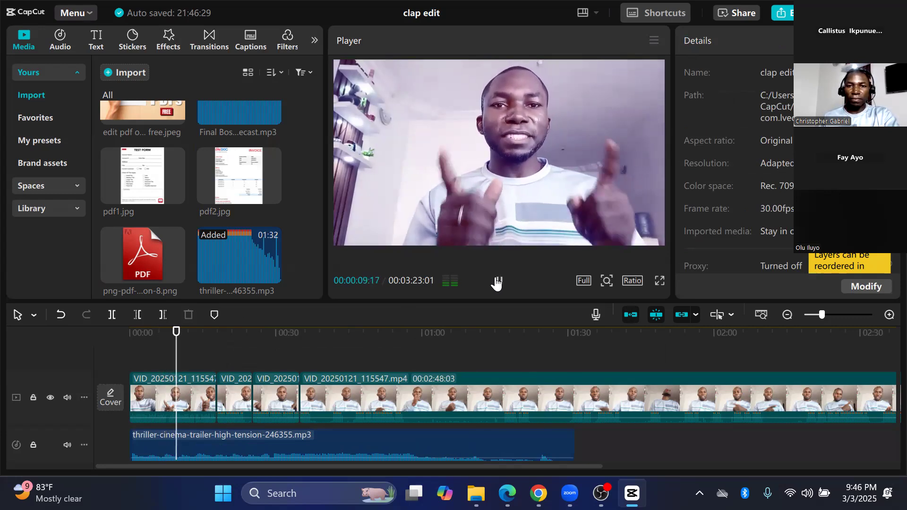
click(496, 282)
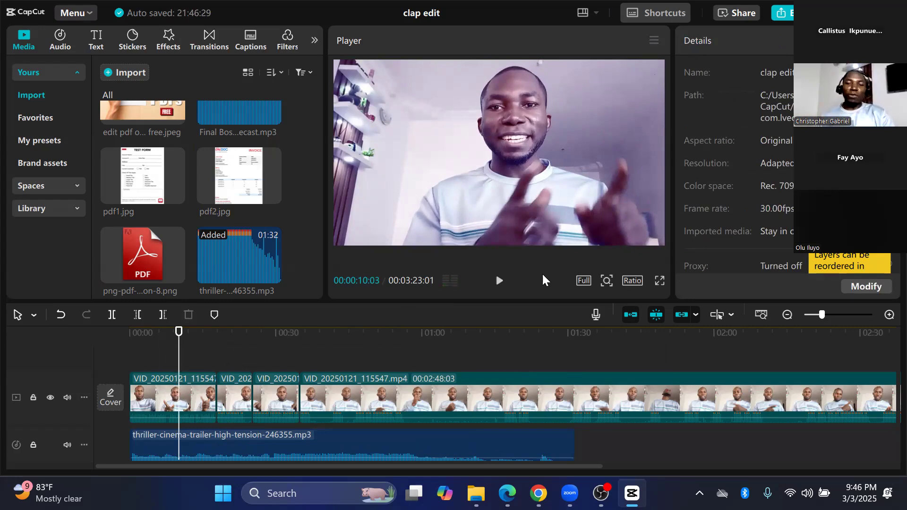
- Split the music clip at 00:00:17:27, where the first video segment ends
click(430, 435)
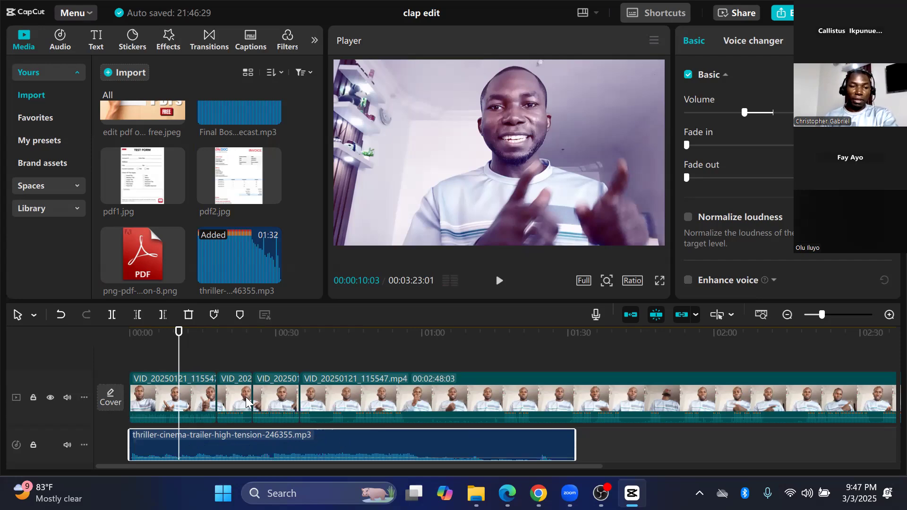
mouse_move(179, 353)
mouse_down()
mouse_move(130, 349)
mouse_move(188, 349)
mouse_up()
click(147, 394)
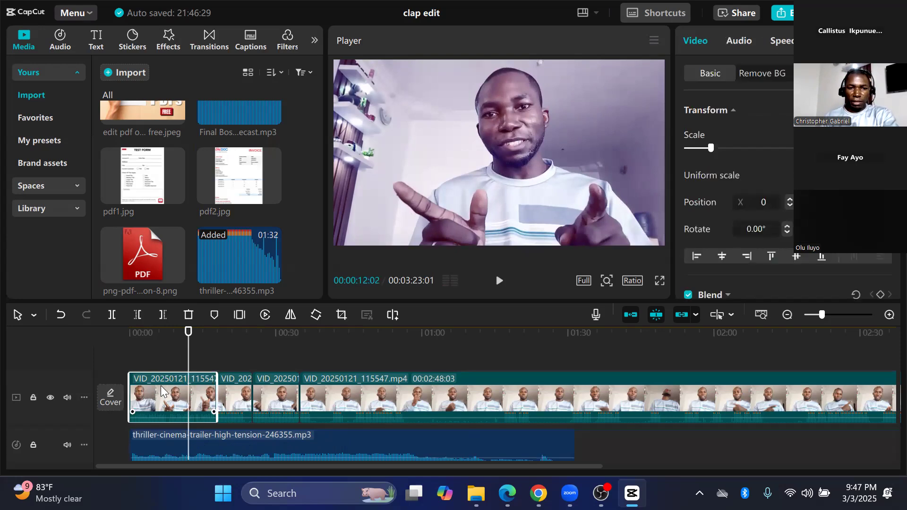
drag(185, 352, 217, 350)
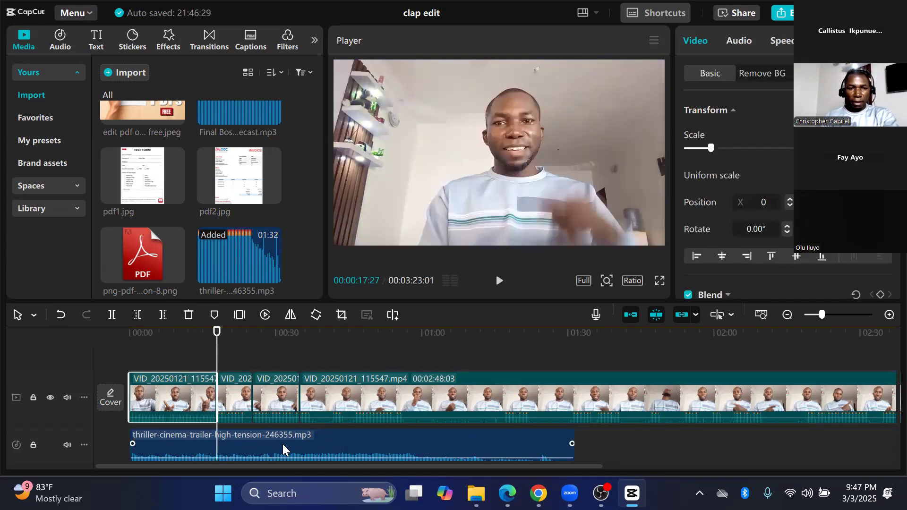
click(285, 443)
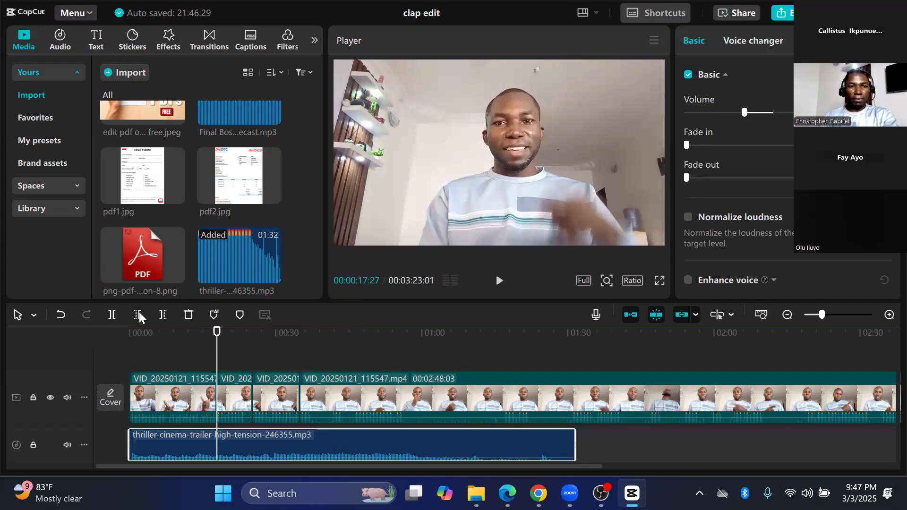
click(115, 321)
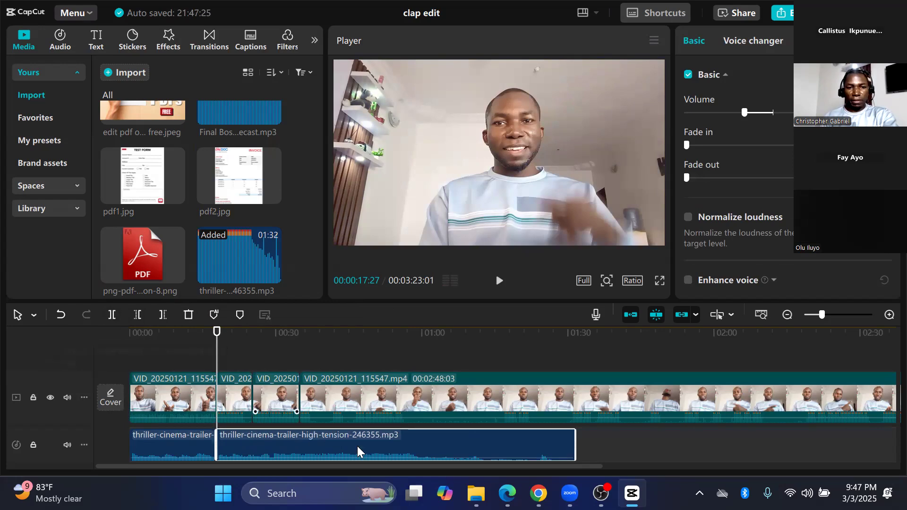
- Move the second music piece to start at about 00:31 and play the video briefly from near the start to 00:00:05:14
drag(418, 435, 516, 442)
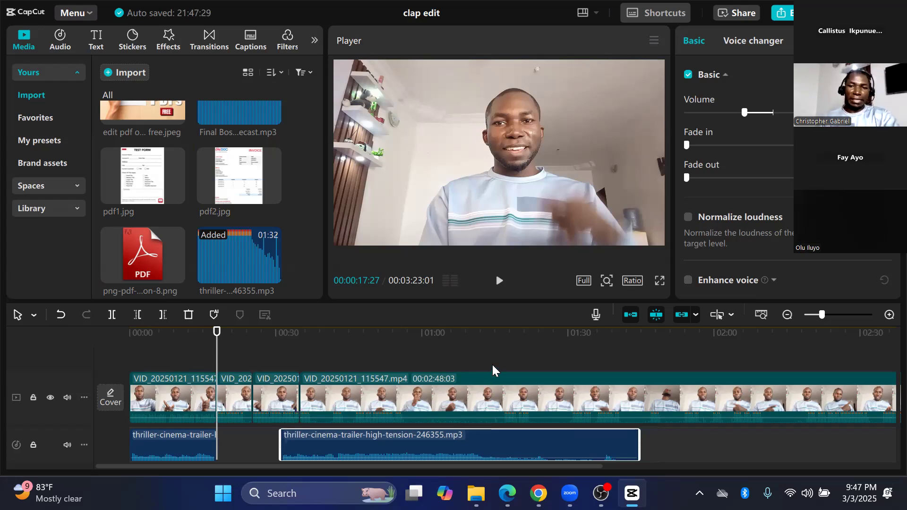
click(171, 444)
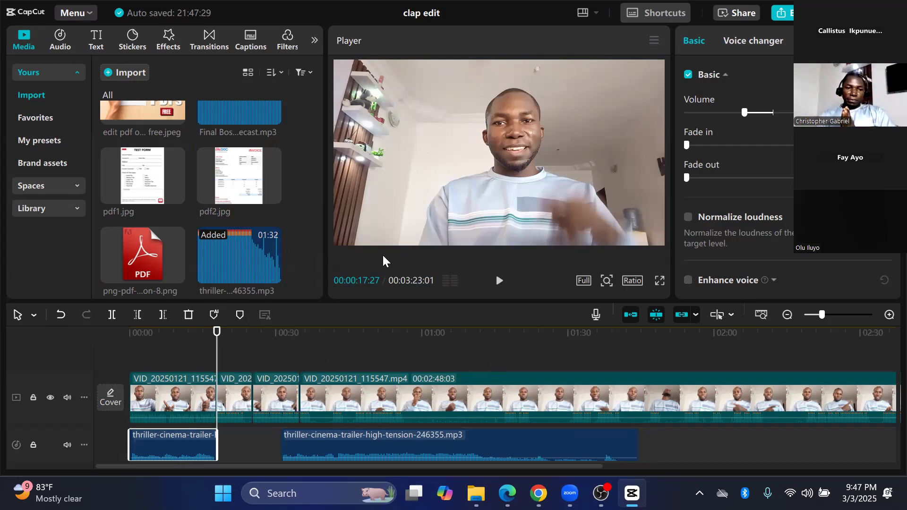
click(145, 355)
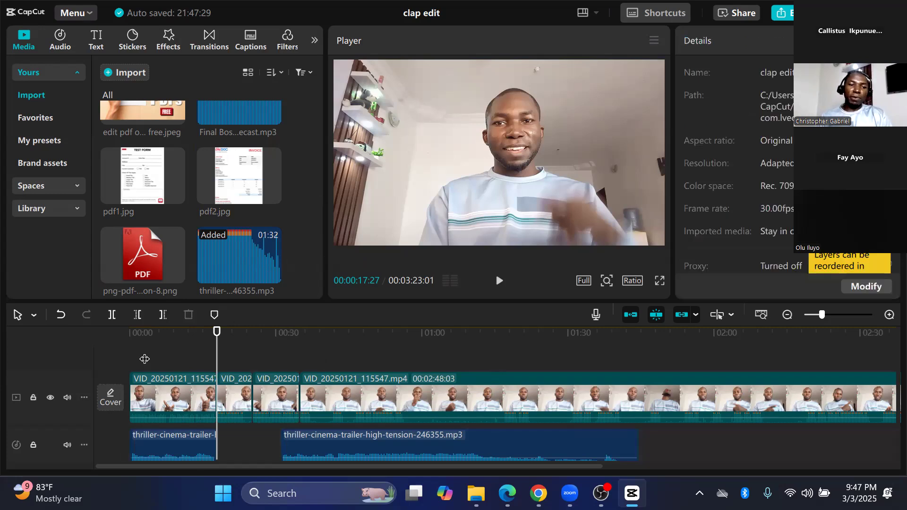
click(500, 281)
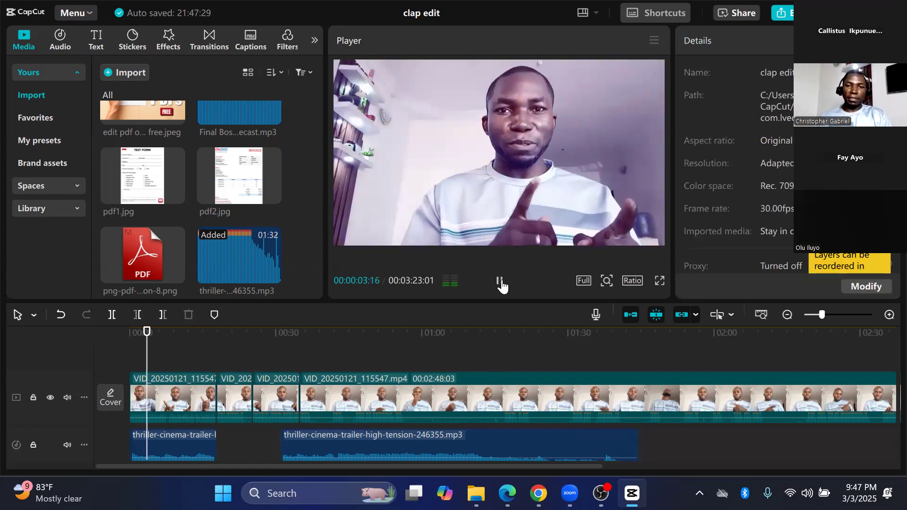
click(502, 282)
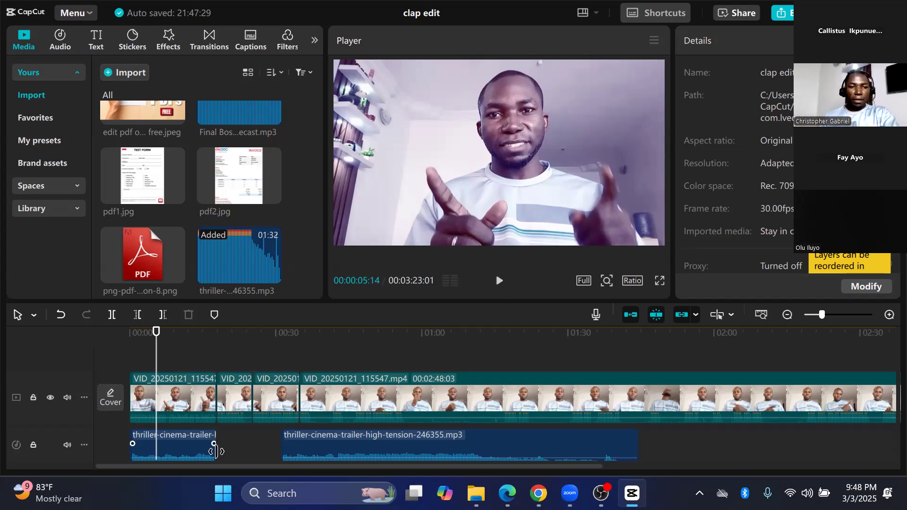
- Delete the second music piece, keeping only the music under the first video segment
click(195, 448)
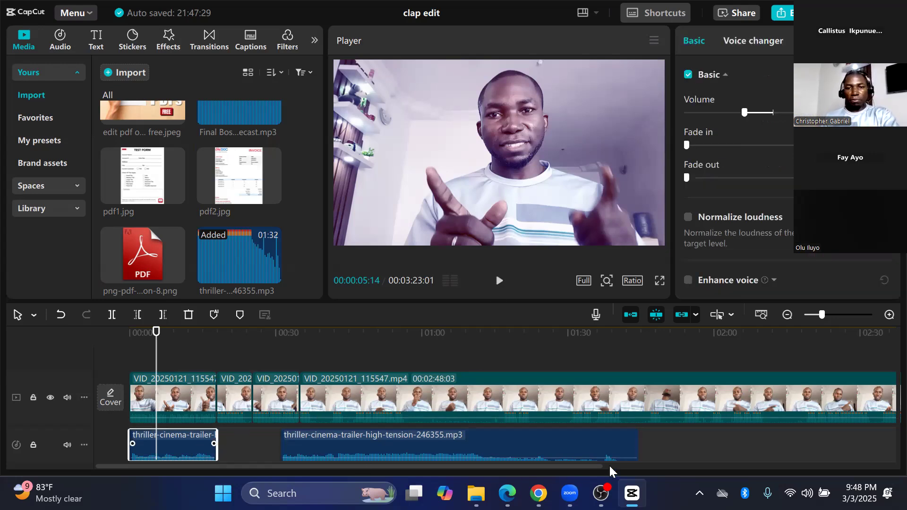
click(602, 448)
key(Delete)
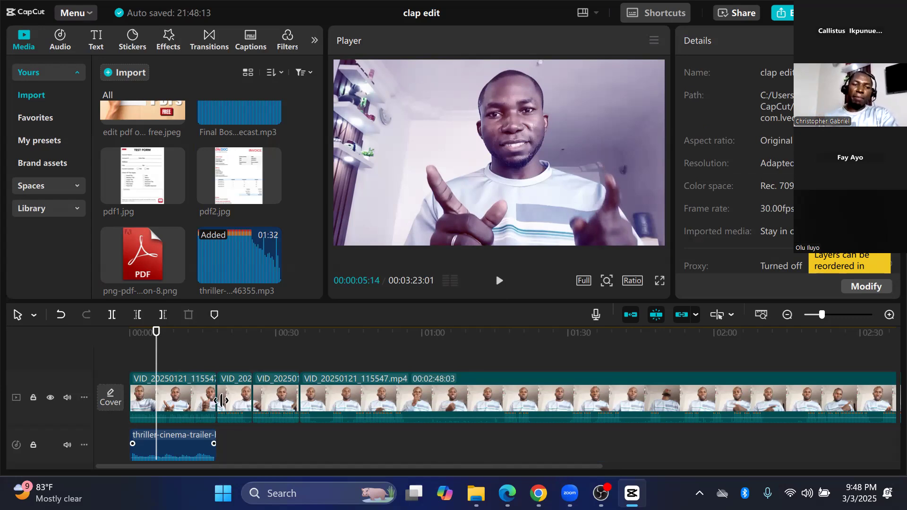
- Scrub the video to 00:01:11:22 and back to 00:00:06:25, and view the beginning of the imported media
drag(156, 360, 479, 376)
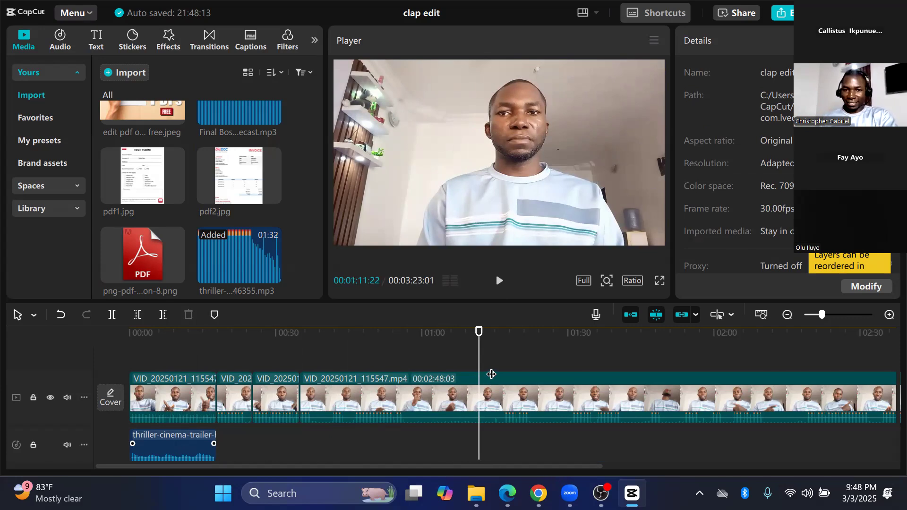
click(478, 358)
drag(478, 358, 185, 361)
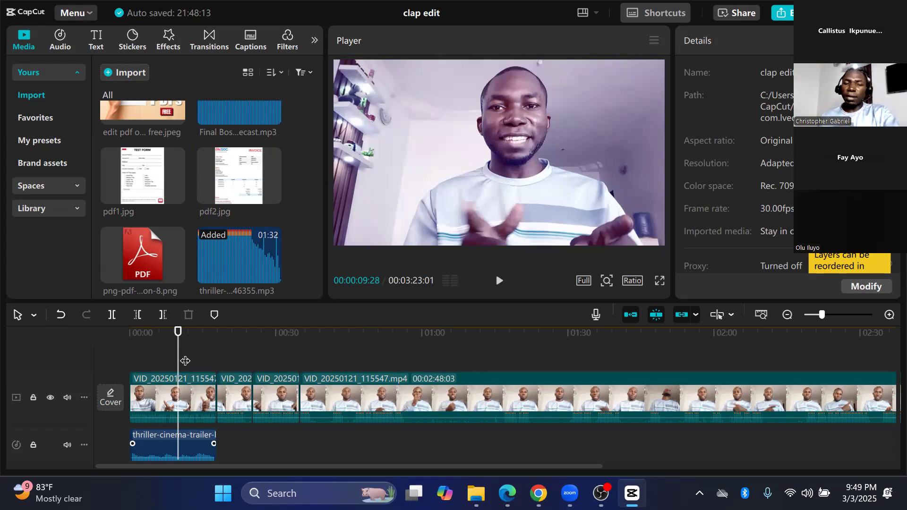
click(176, 359)
click(163, 359)
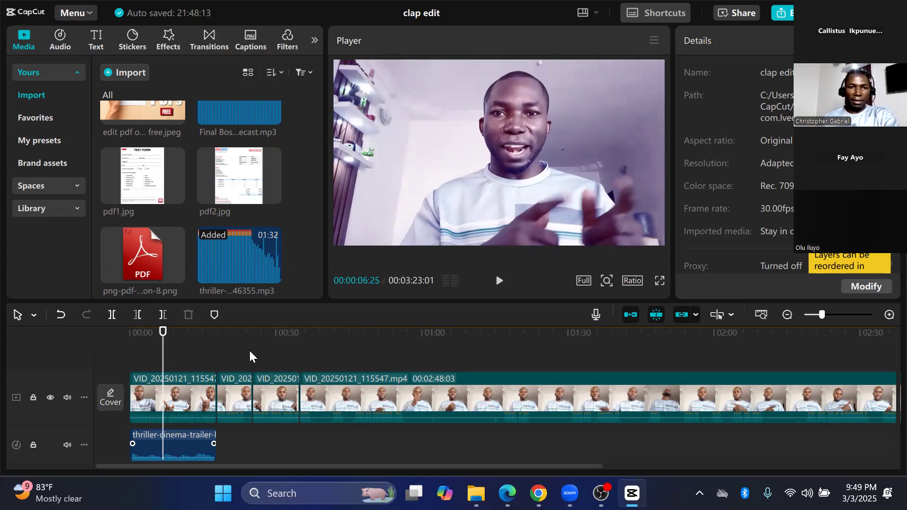
scroll(265, 250, up, 4)
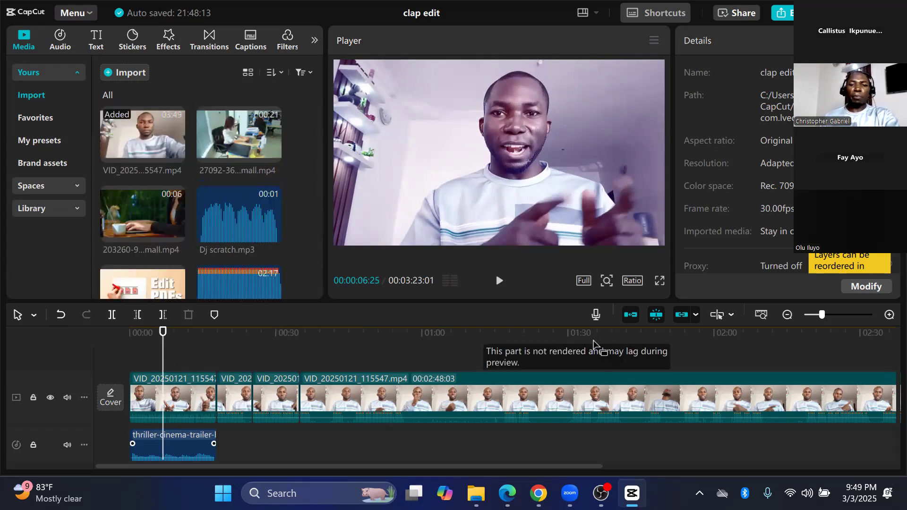
- Switch to Chrome and open pexels.com in a new tab
mouse_move(538, 493)
click(537, 423)
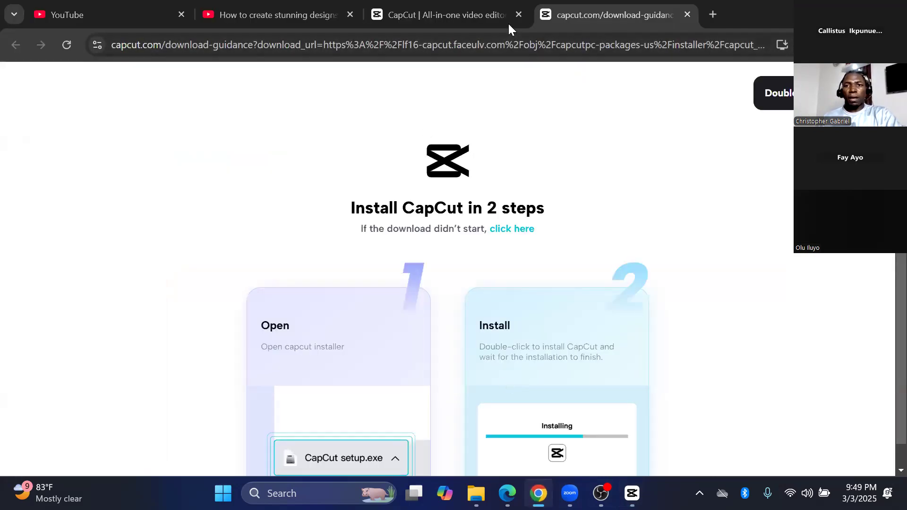
key(ctrl+t)
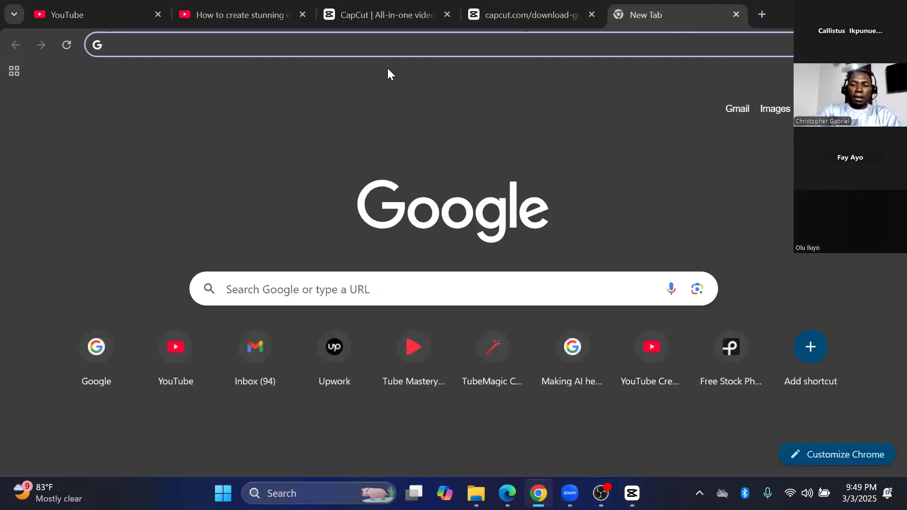
text(pexels.com)
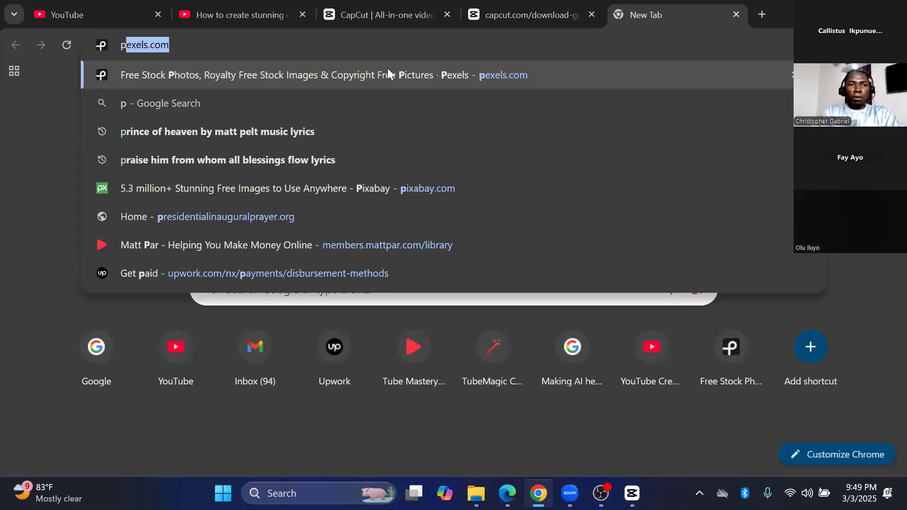
key(Return)
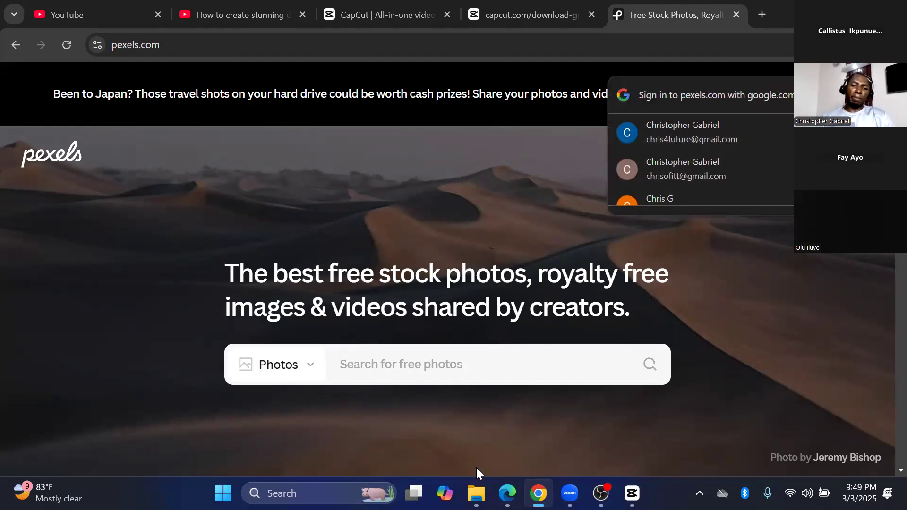
- Switch to CapCut and play the edited video from the beginning to 00:00:06:07
click(632, 493)
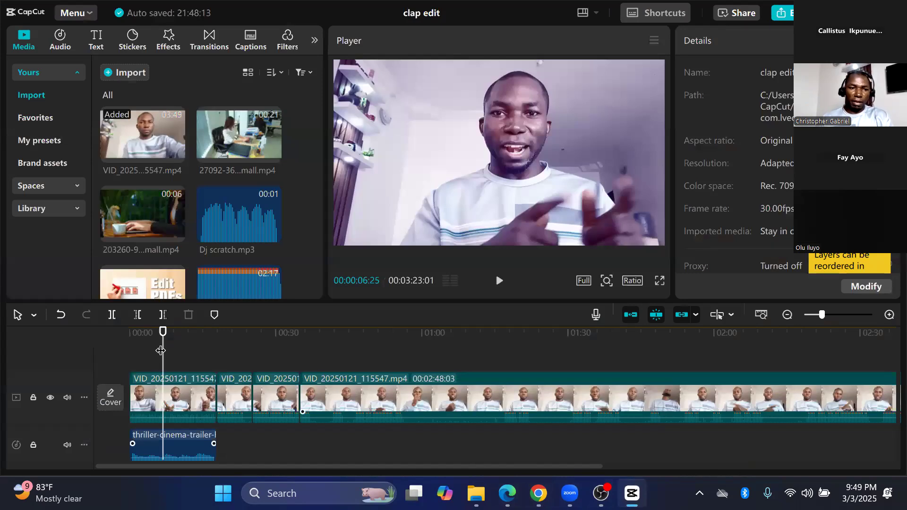
drag(179, 337, 129, 336)
click(500, 283)
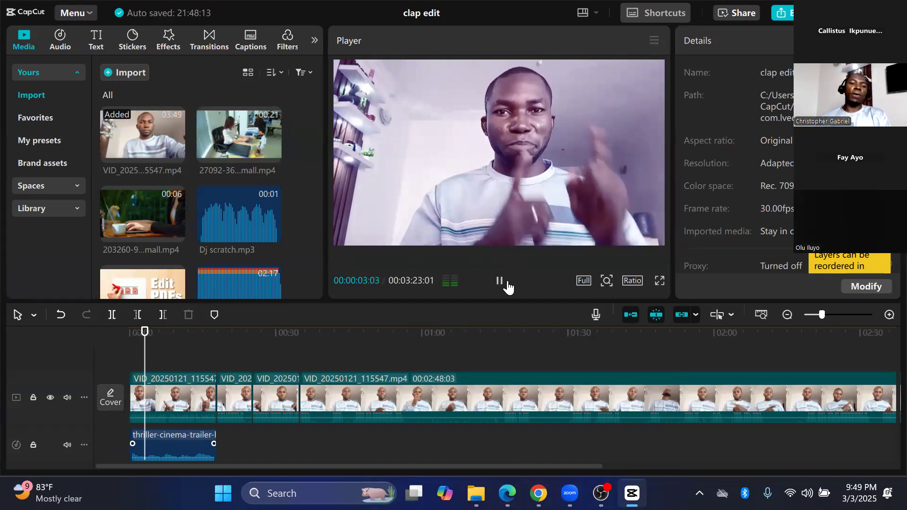
click(503, 283)
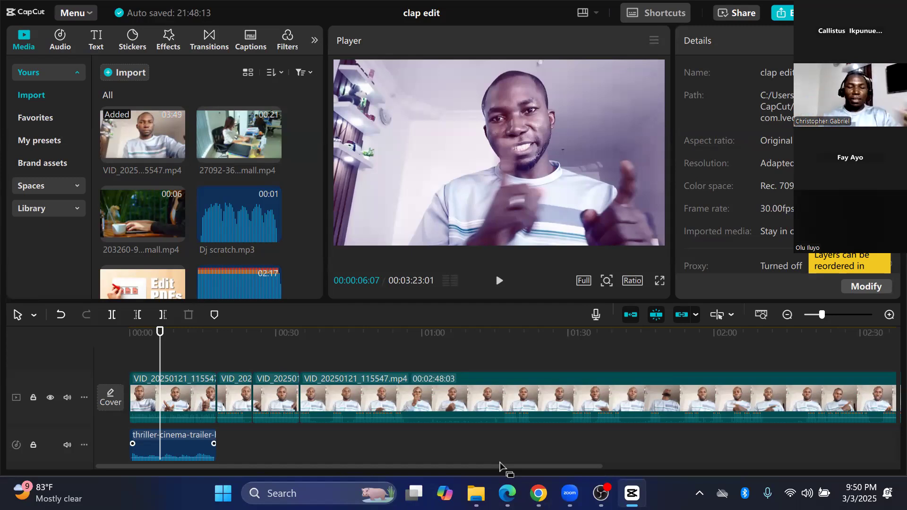
- Switch to Chrome and search Pexels for free videos matching "edit file"
click(538, 493)
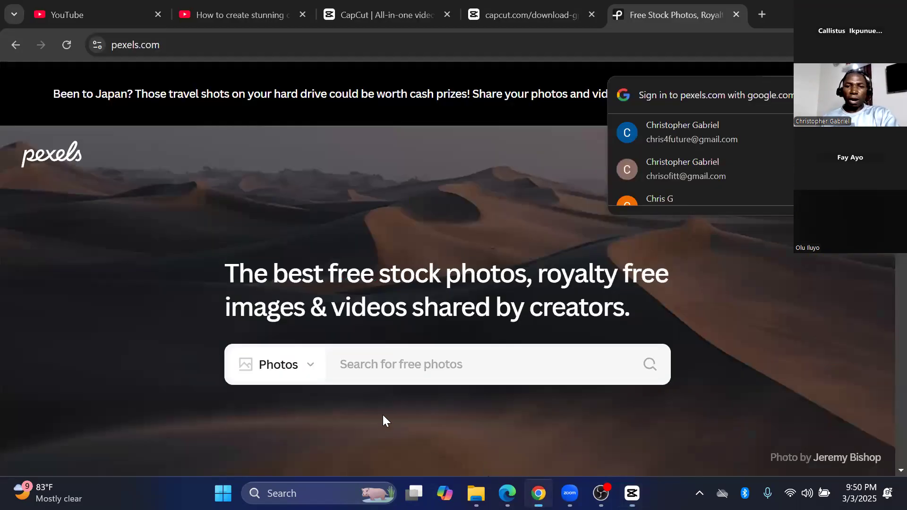
click(313, 378)
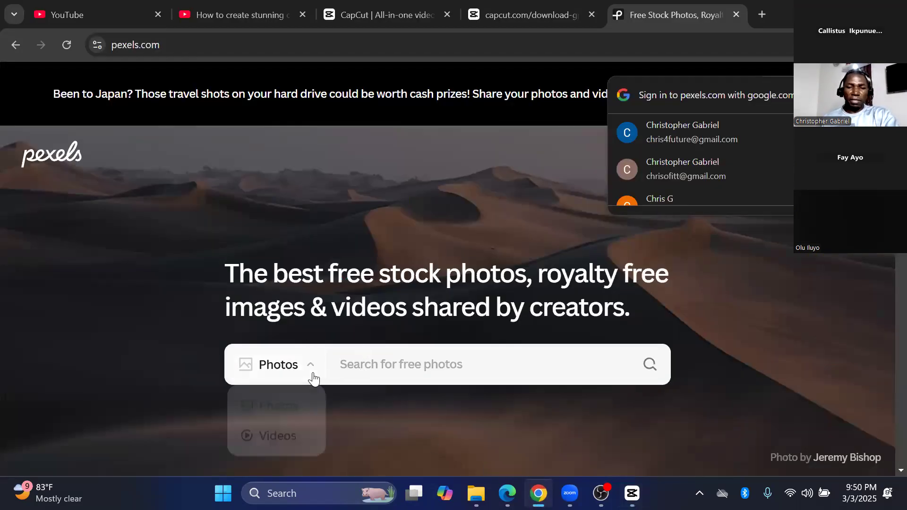
click(277, 442)
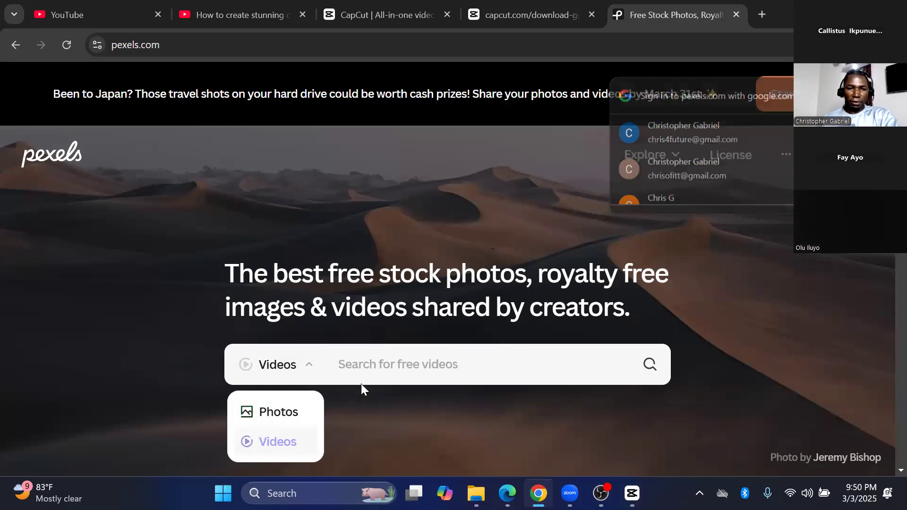
click(381, 366)
text(ed)
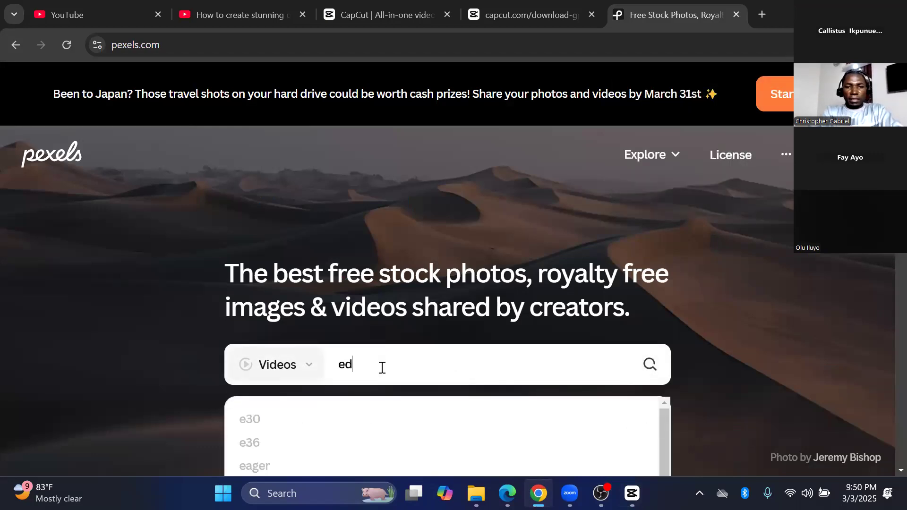
text(it file)
key(Return)
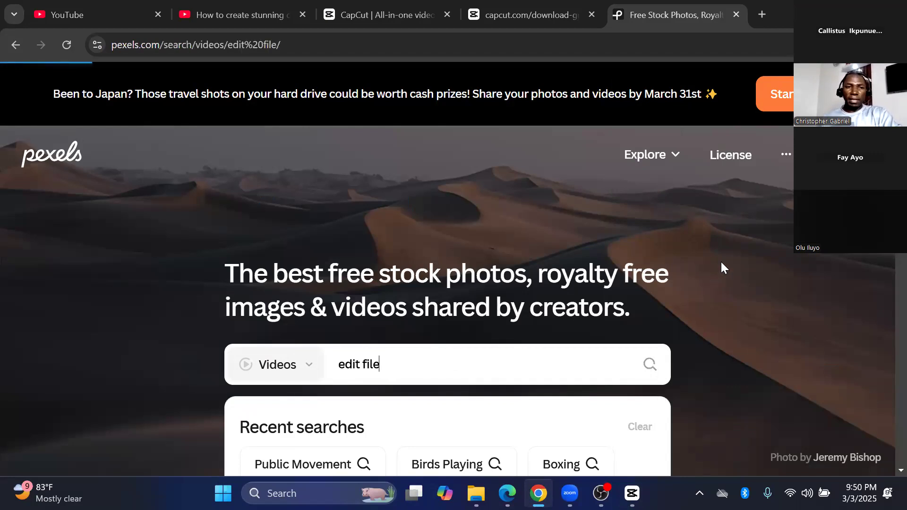
- Examine the "edit file" video results and open the video editing process clip showing an editing timeline on a laptop
scroll(578, 260, down, 3)
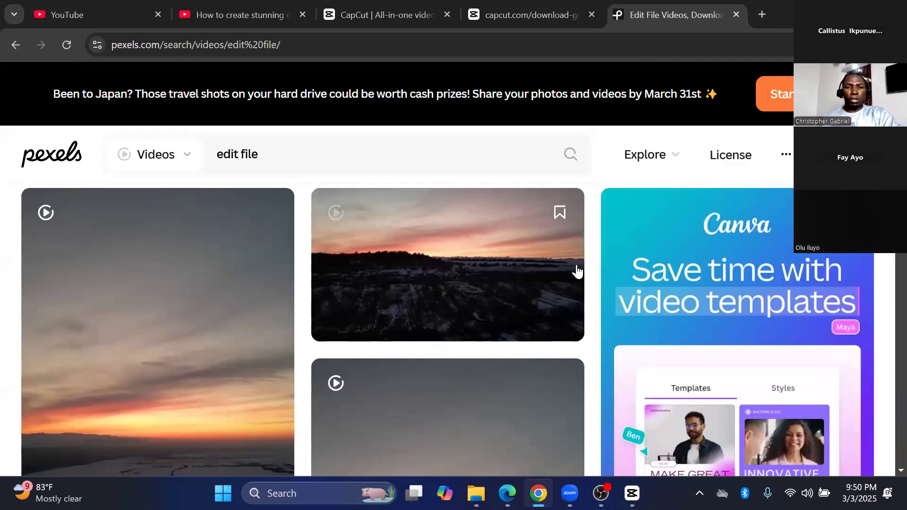
scroll(578, 271, down, 6)
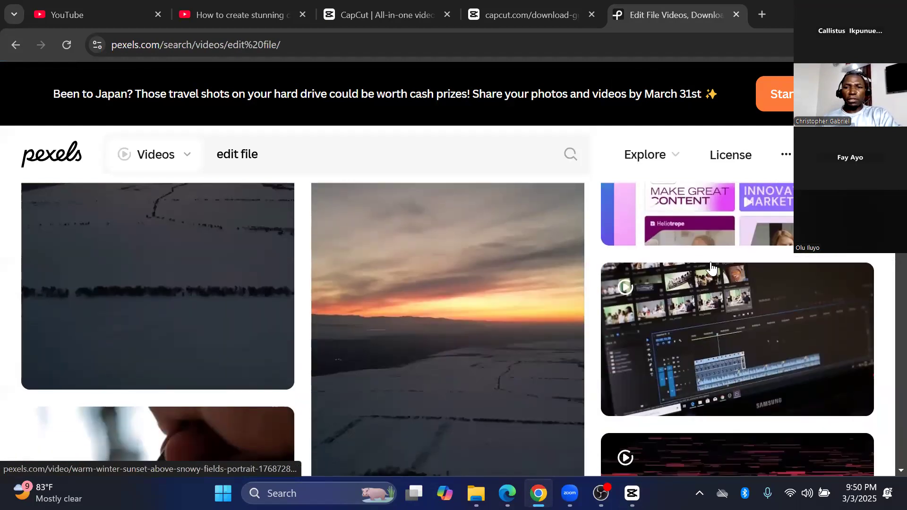
scroll(710, 268, down, 2)
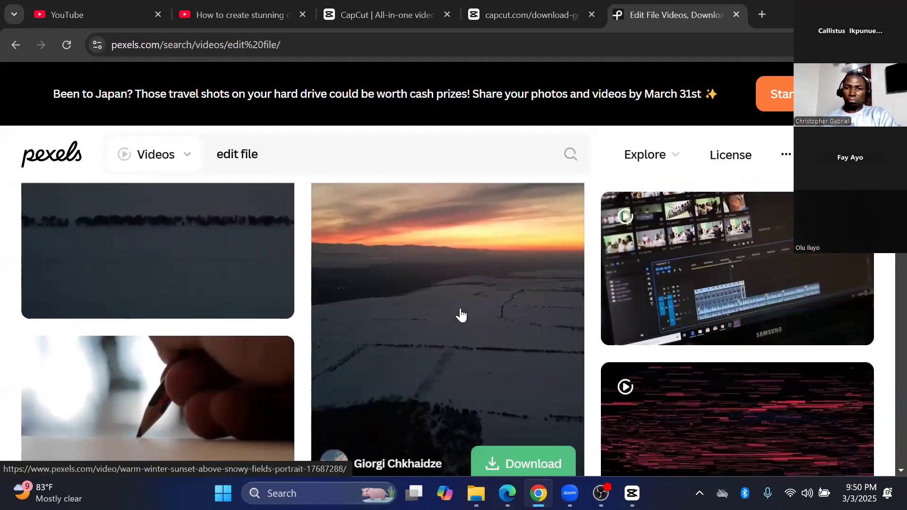
scroll(461, 315, down, 3)
scroll(779, 265, up, 3)
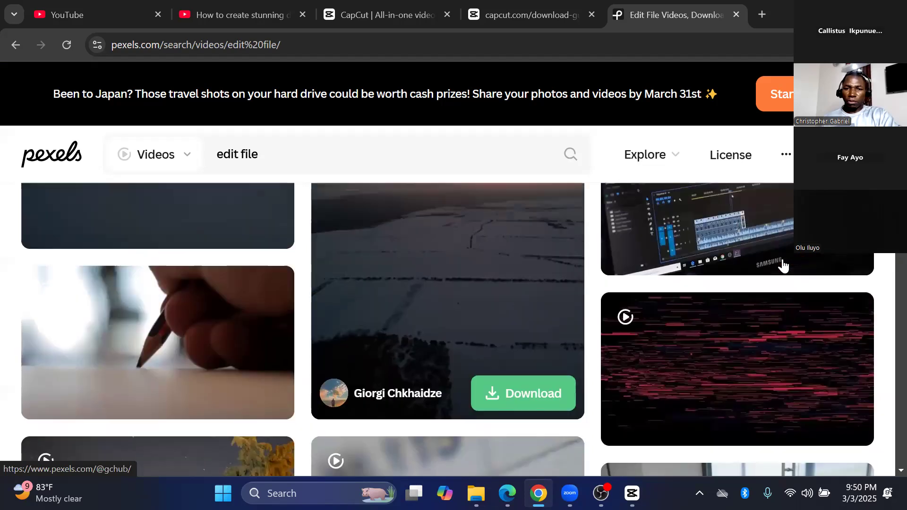
scroll(777, 266, up, 1)
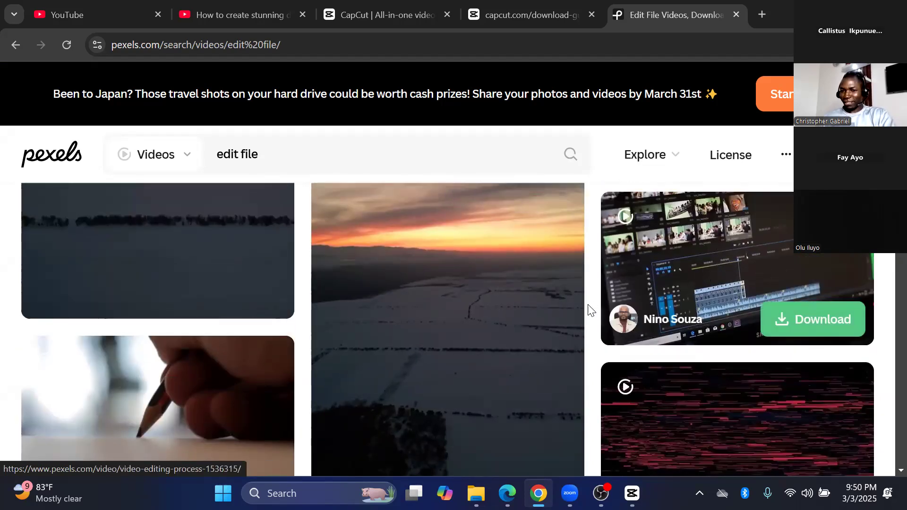
scroll(562, 316, down, 5)
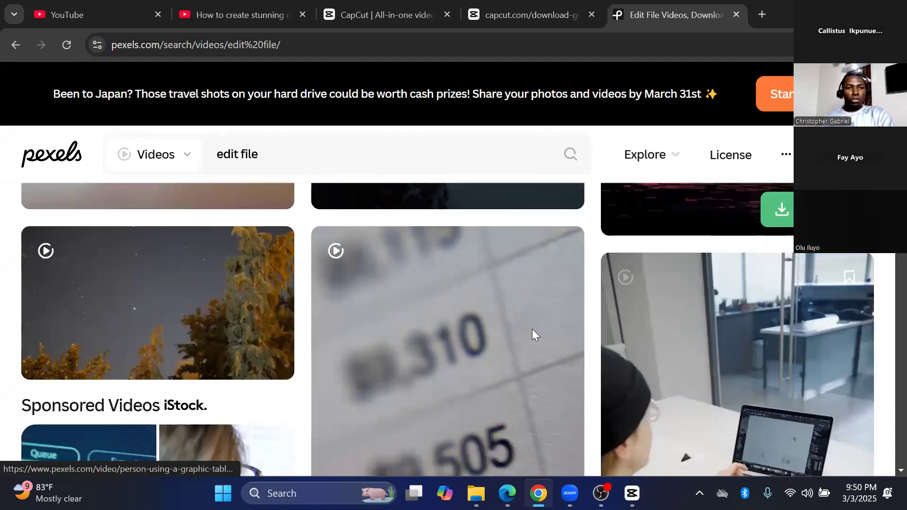
scroll(533, 334, down, 4)
scroll(532, 336, up, 5)
scroll(534, 336, down, 6)
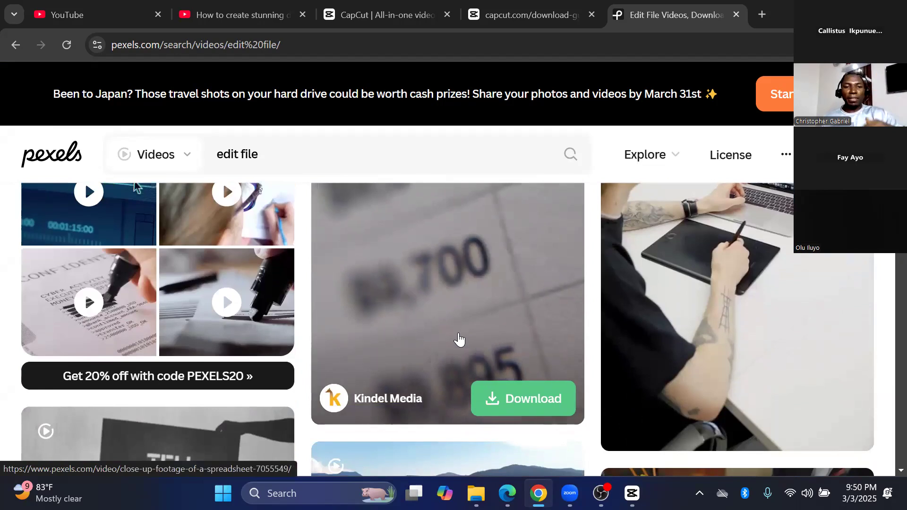
scroll(458, 343, down, 5)
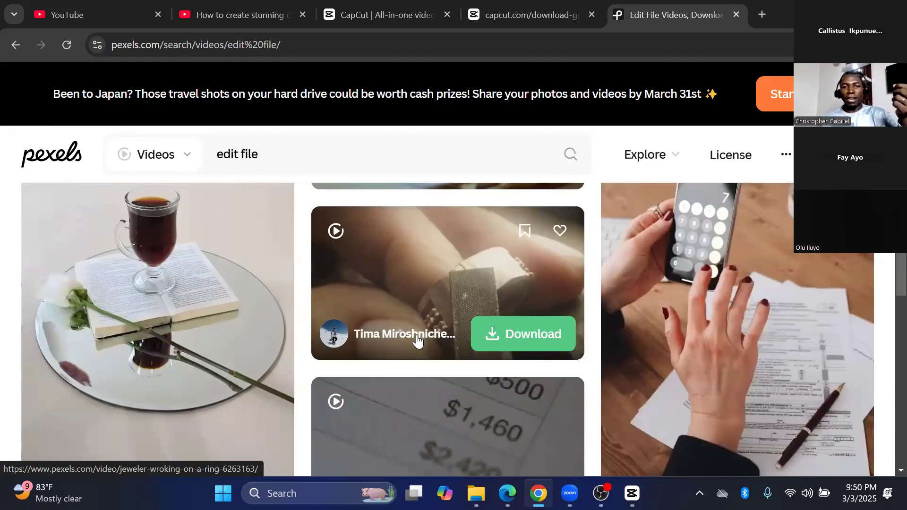
scroll(491, 339, down, 3)
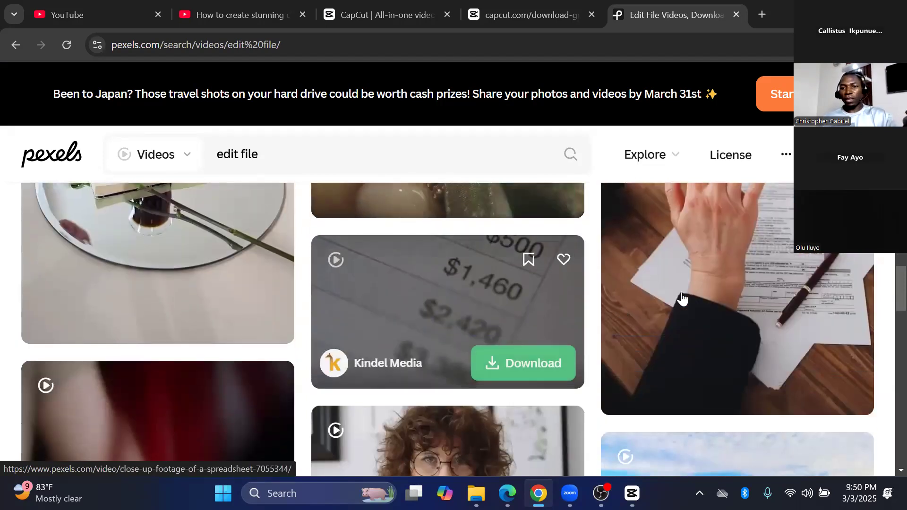
scroll(680, 297, down, 4)
scroll(758, 241, down, 5)
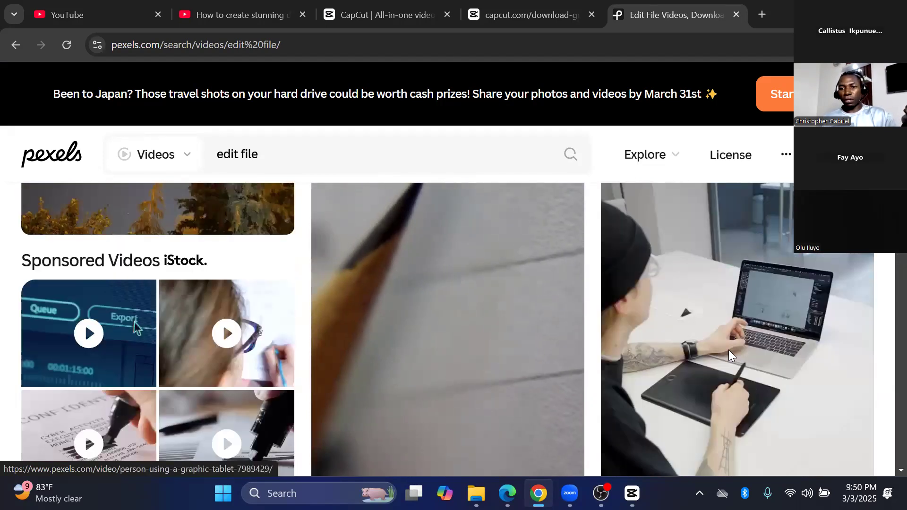
scroll(728, 349, up, 7)
scroll(705, 207, up, 4)
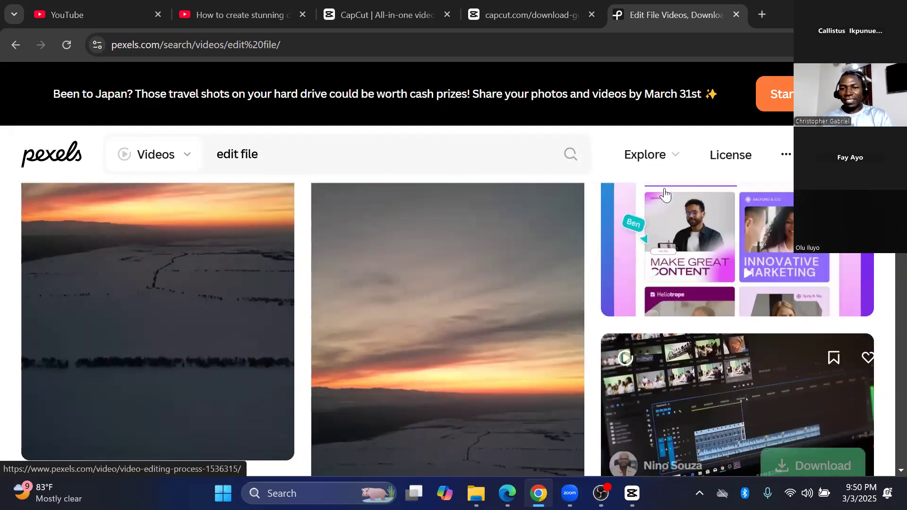
click(686, 424)
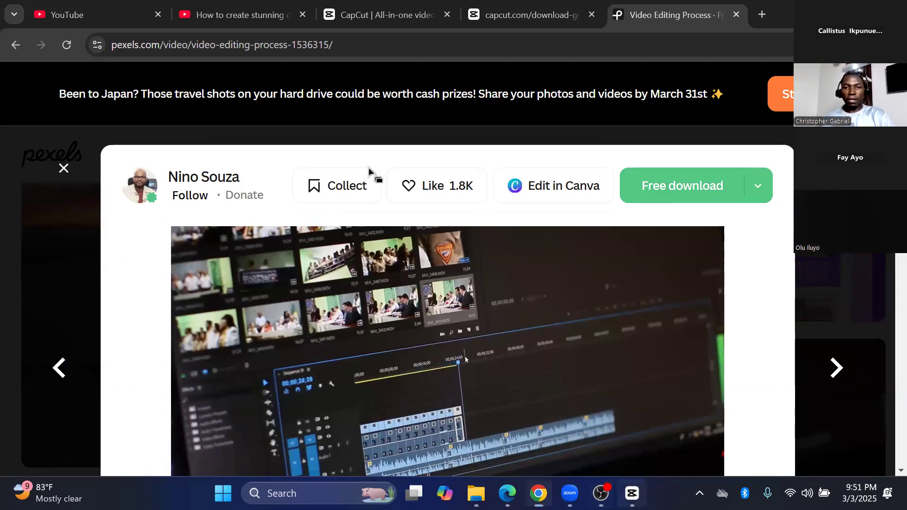
- Switch to CapCut and overlay the 27092 office clip above the first segment from about 00:00:05:12, trimmed to about 4 seconds
key(alt+Tab)
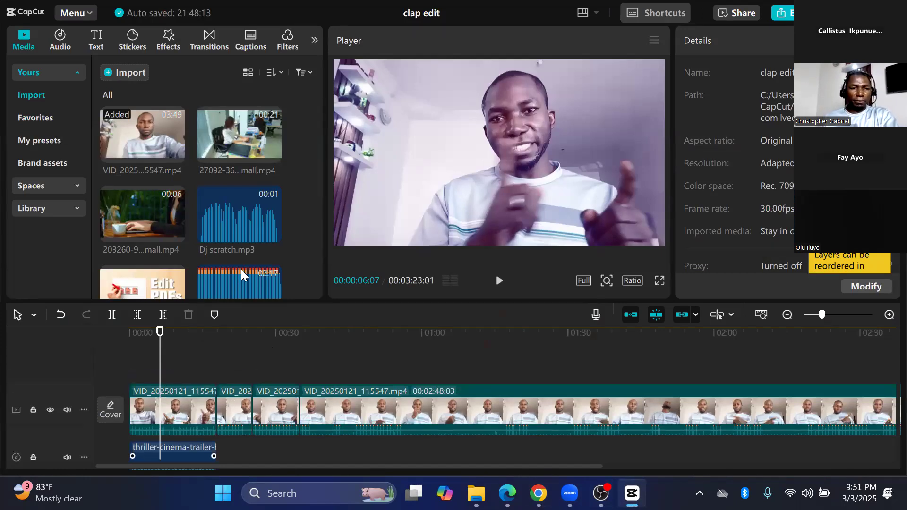
drag(242, 141, 189, 364)
drag(223, 220, 157, 361)
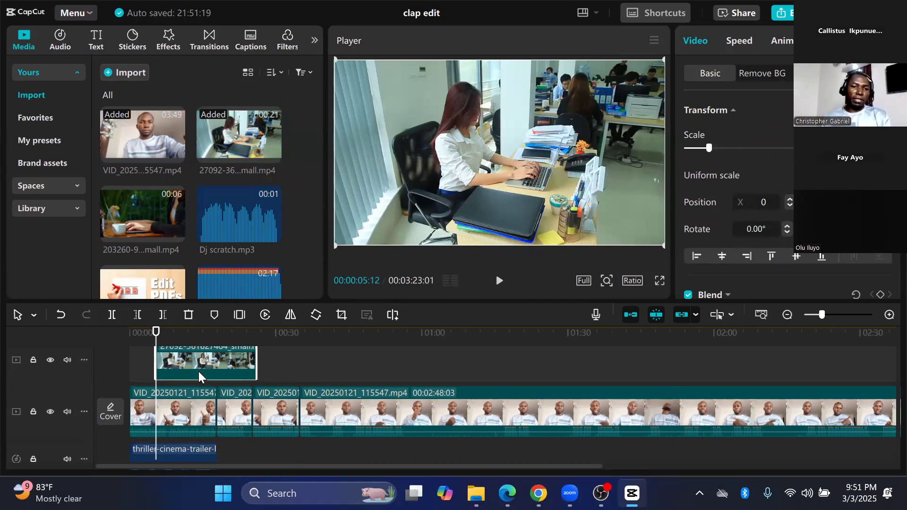
drag(244, 362, 138, 361)
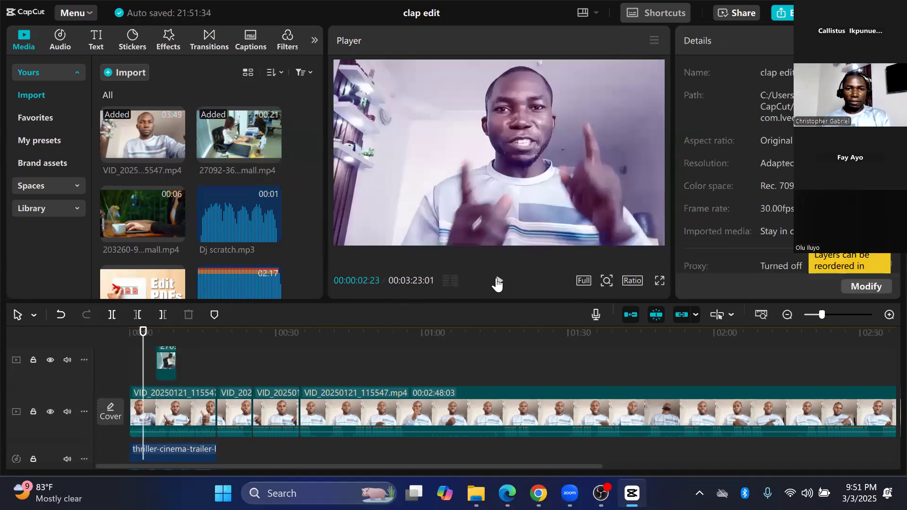
- Play the video from 00:00:02:23 to 00:00:10:03 and delete the overlaid office clip
click(498, 282)
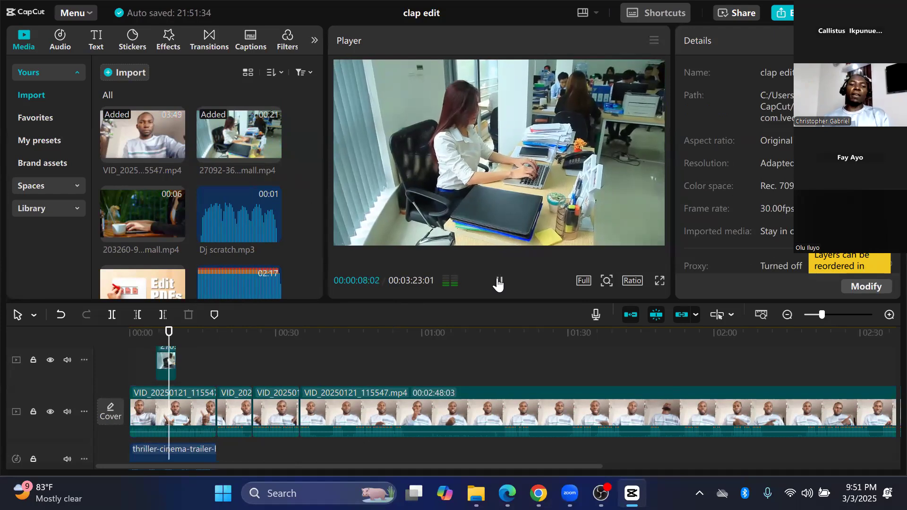
click(497, 282)
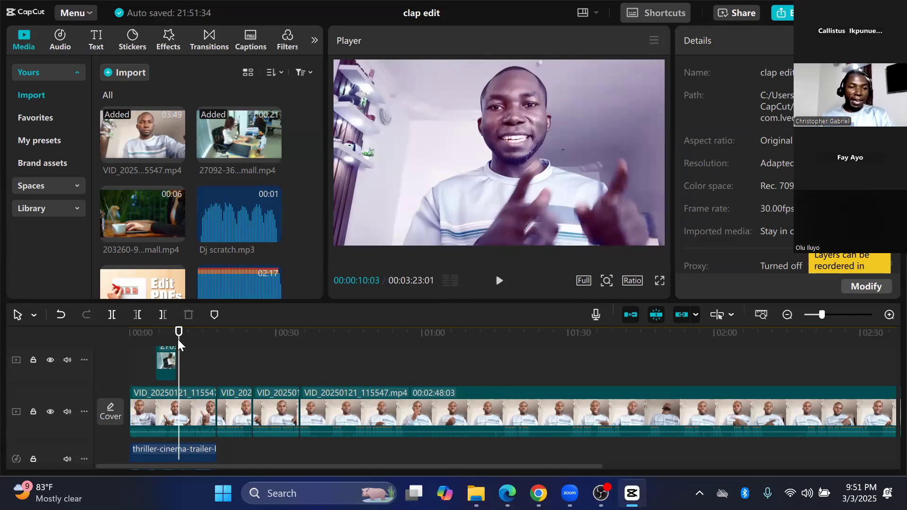
click(165, 359)
key(Delete)
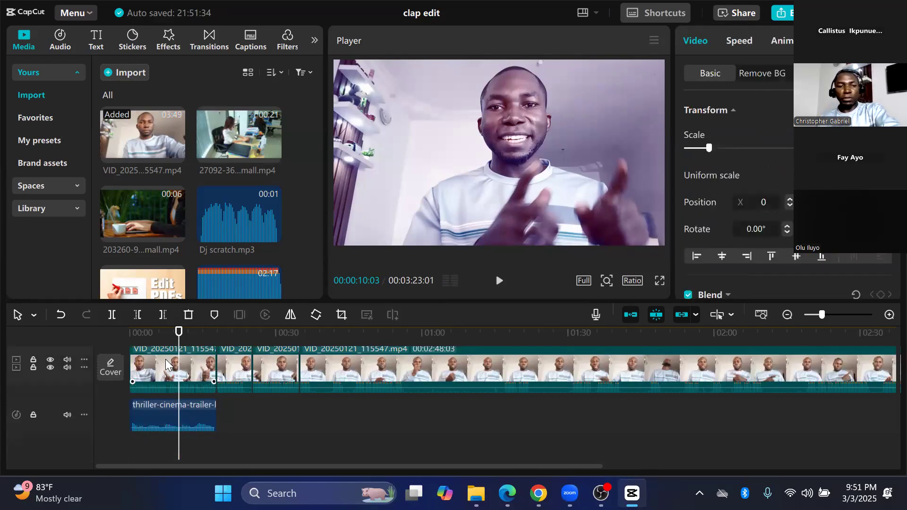
- Overlay the Edit PDFs image above the first segment from about 00:00:06:28, trimmed to about 3 seconds, and play from 00:00:04:07
scroll(153, 235, down, 2)
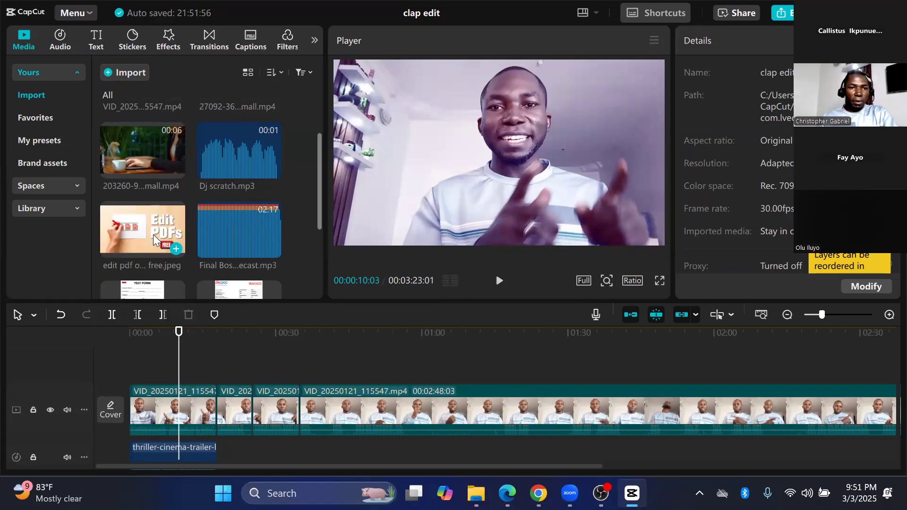
drag(131, 229, 162, 371)
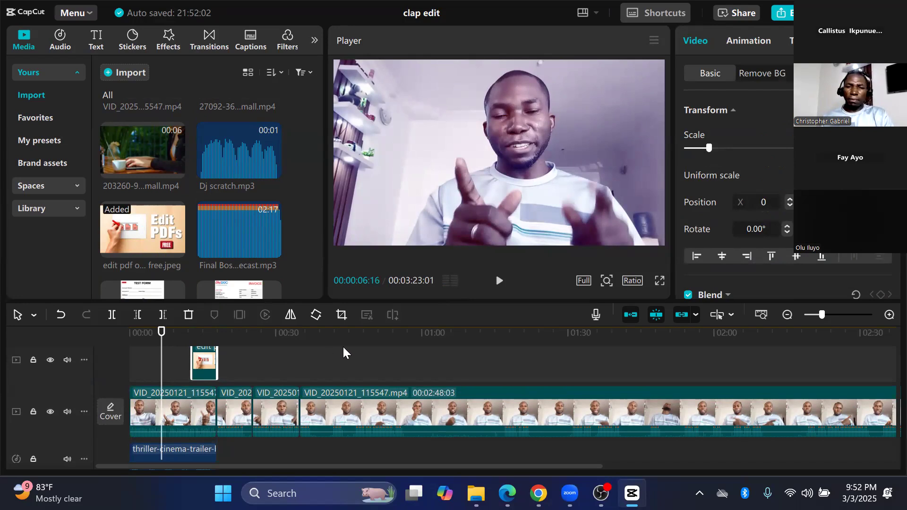
click(500, 281)
click(499, 281)
drag(171, 364, 167, 364)
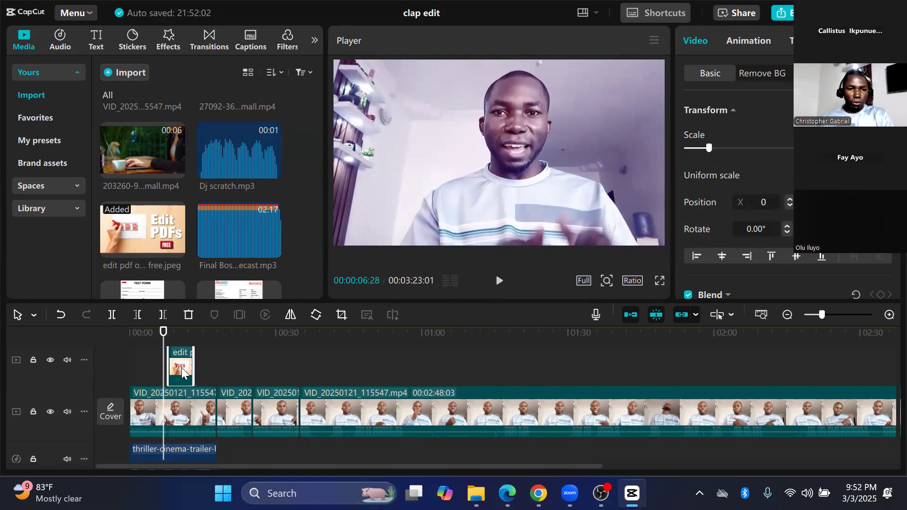
mouse_move(181, 367)
mouse_down()
mouse_move(415, 381)
mouse_move(519, 375)
mouse_move(292, 375)
mouse_move(255, 369)
mouse_move(482, 368)
mouse_move(171, 360)
mouse_up()
click(150, 370)
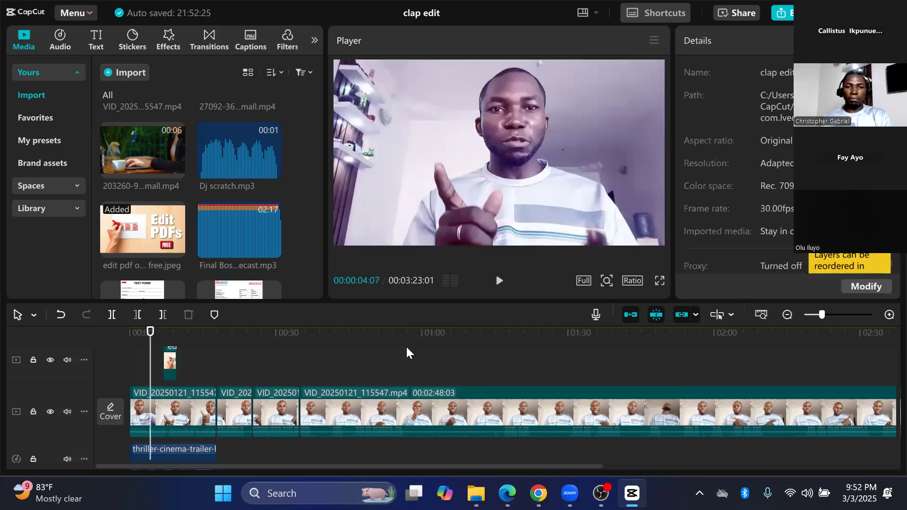
click(499, 280)
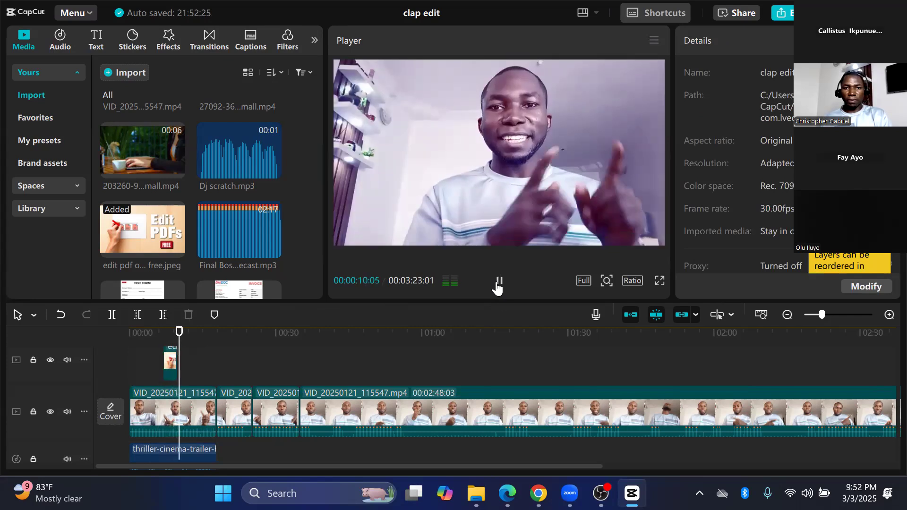
- Stop the current playback, select the thriller-cinema-trailer music clip and play the video from 00:00:02:17 to 00:00:03:29
click(500, 284)
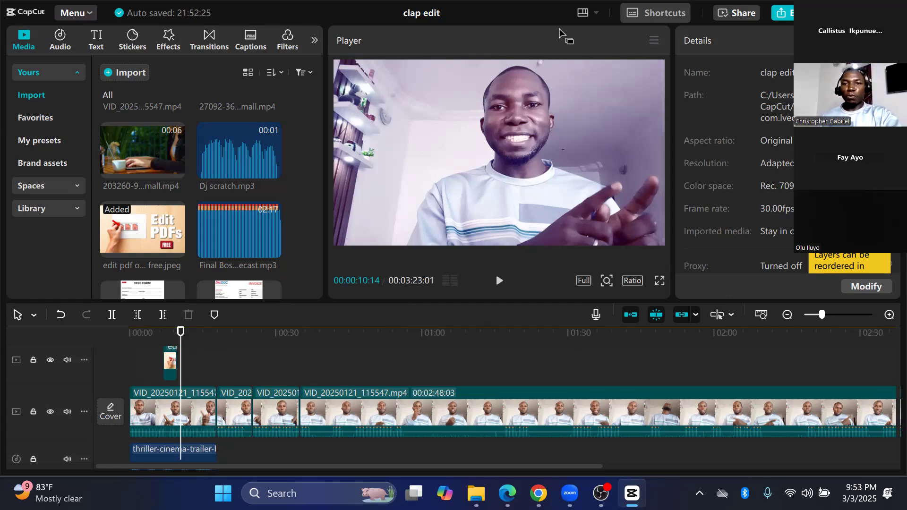
click(560, 30)
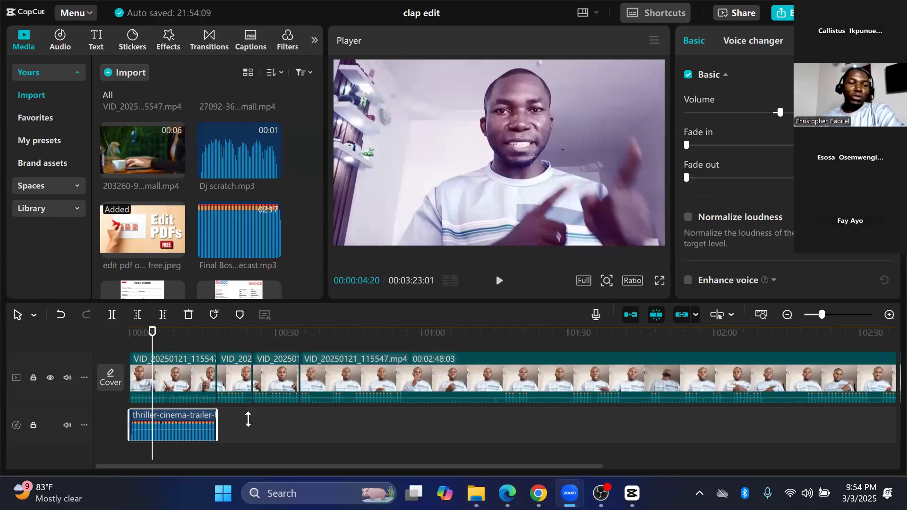
click(248, 425)
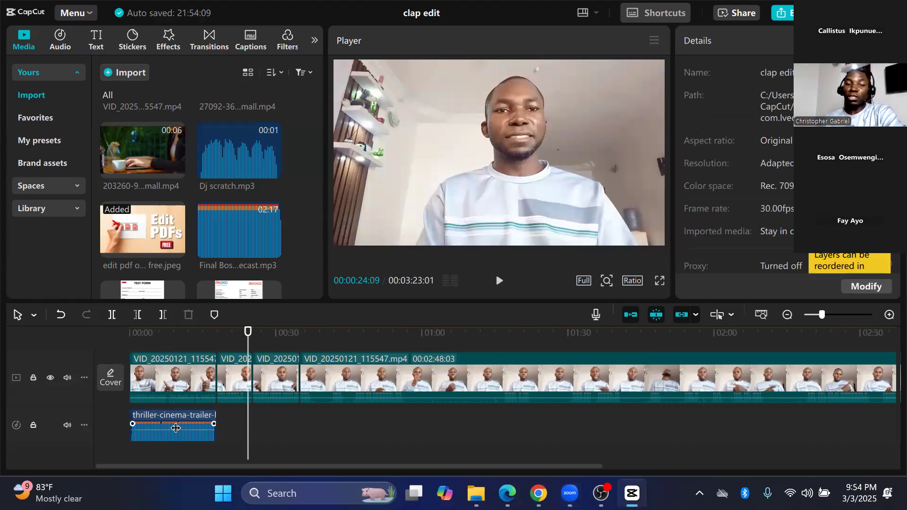
click(175, 426)
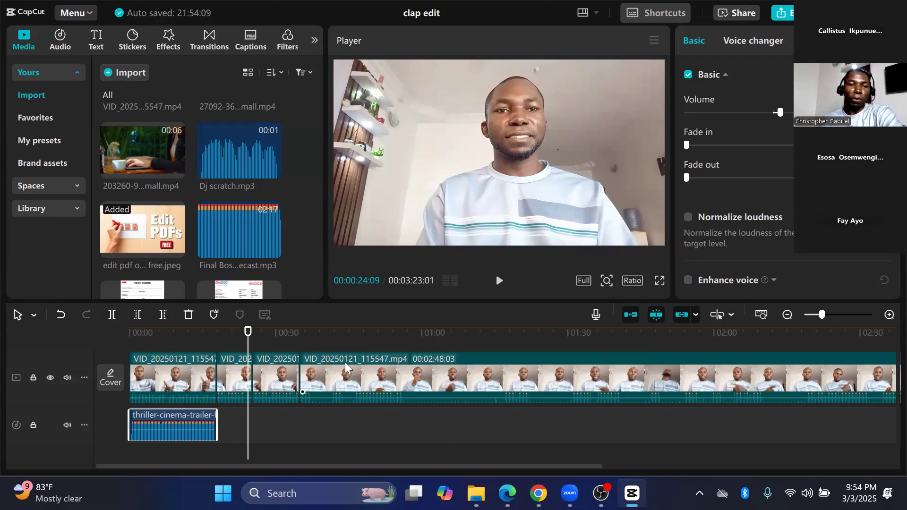
drag(253, 341, 142, 333)
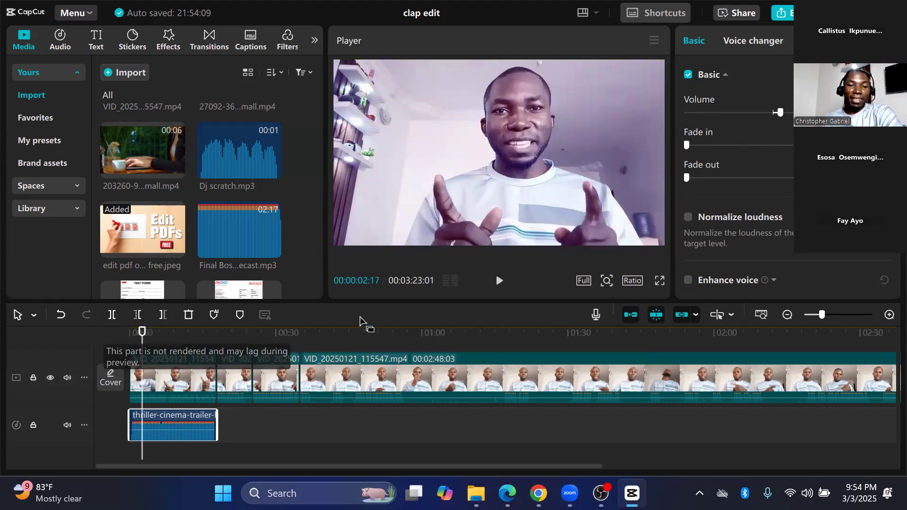
click(499, 280)
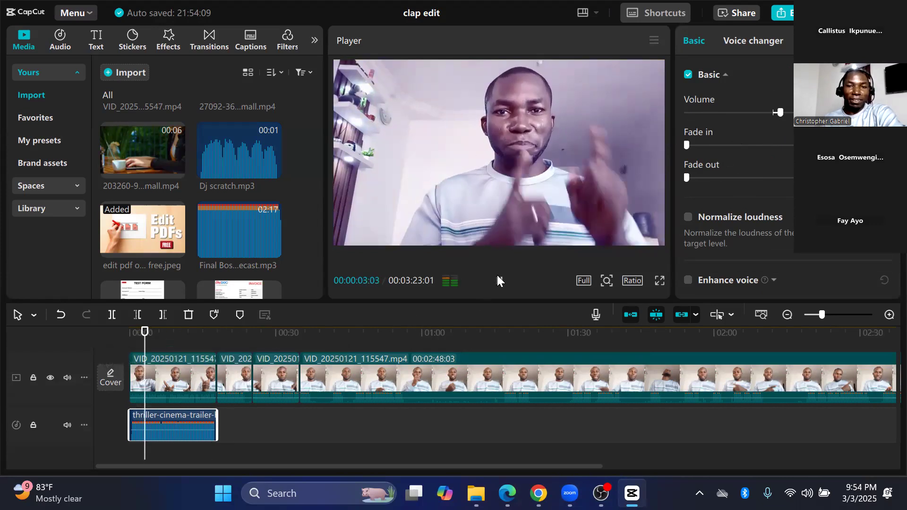
click(497, 278)
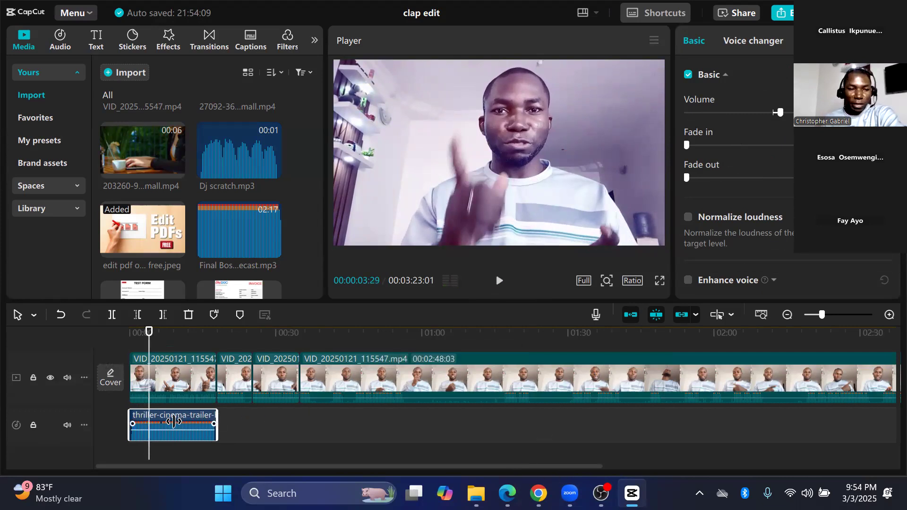
- Lower the thriller-cinema-trailer music clip's volume until it sits under the voice, checking the balance by playing from 00:00:03:29 to 00:00:09:16
drag(776, 117, 723, 115)
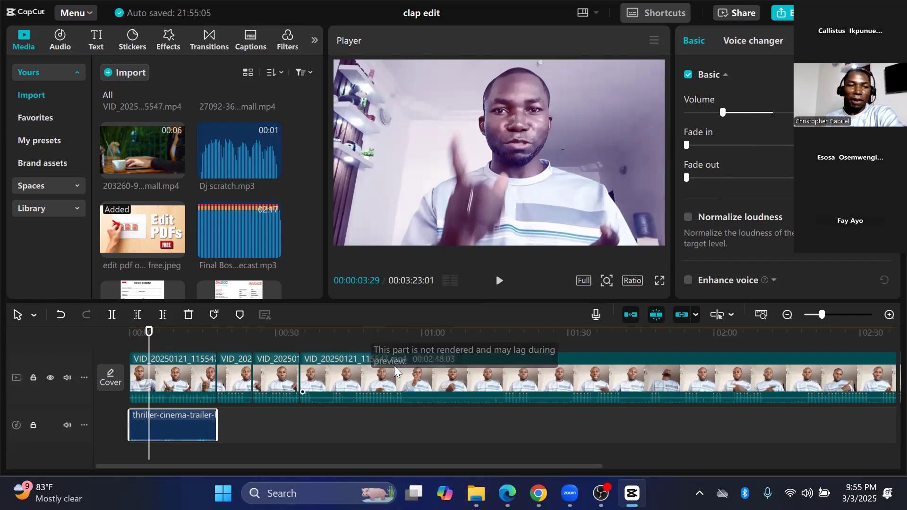
click(499, 282)
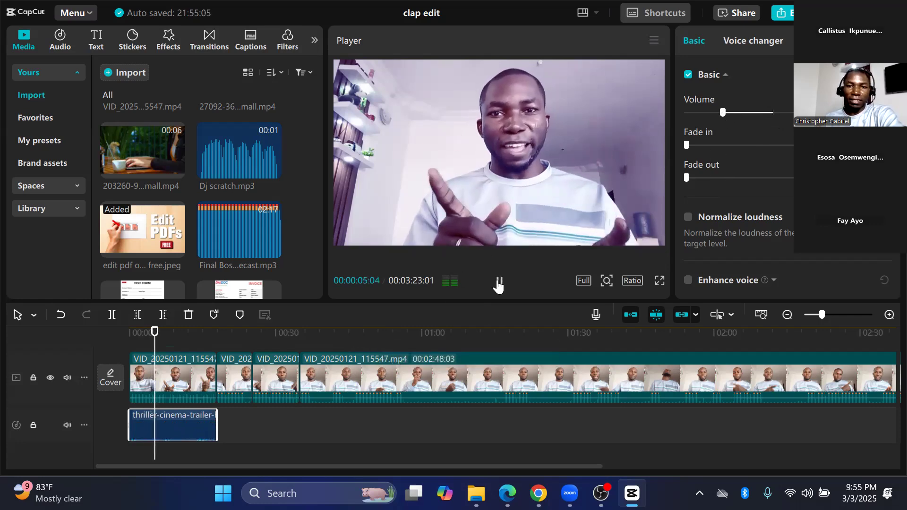
click(498, 284)
drag(723, 113, 740, 115)
click(500, 281)
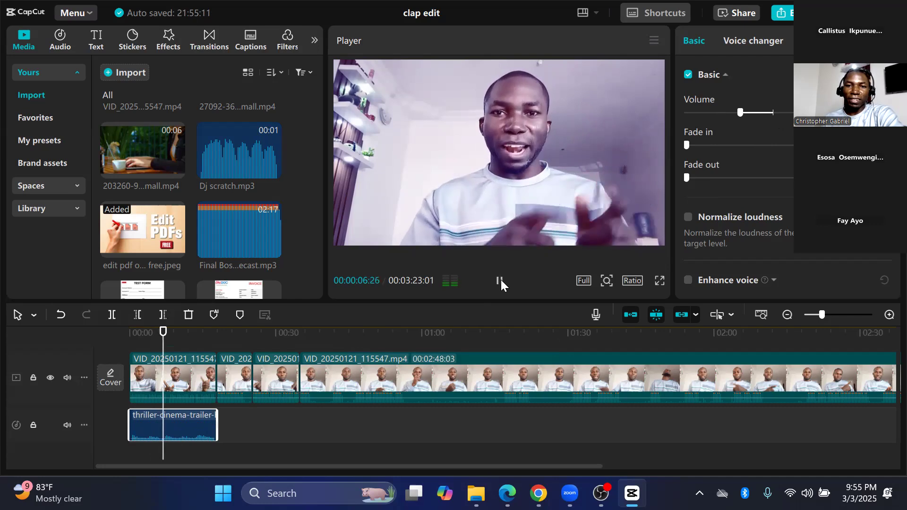
click(500, 280)
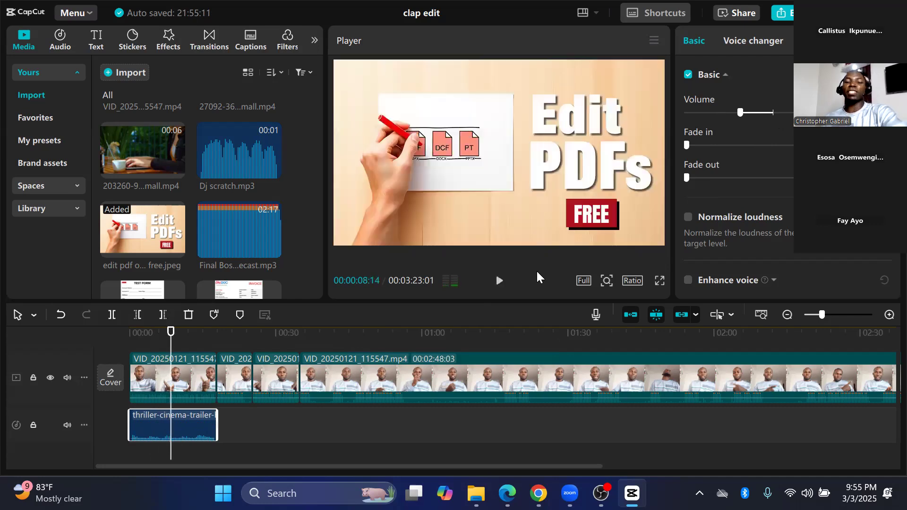
click(501, 281)
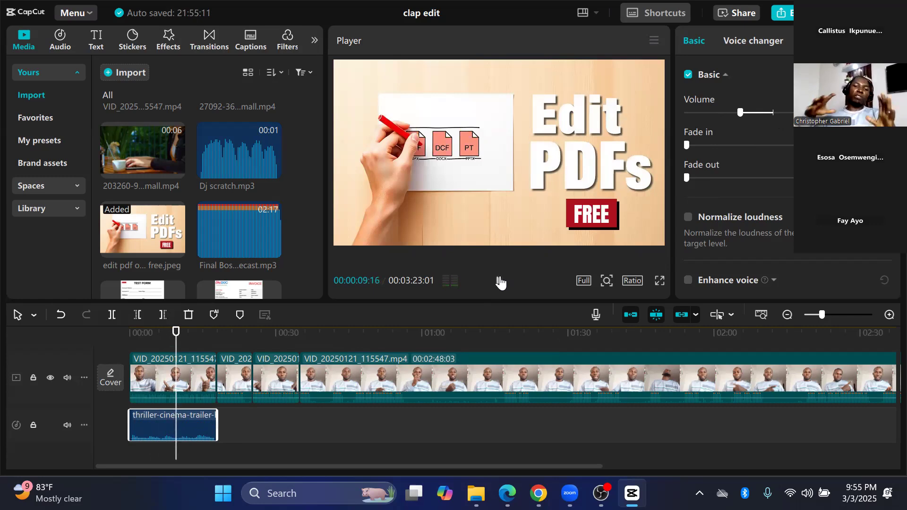
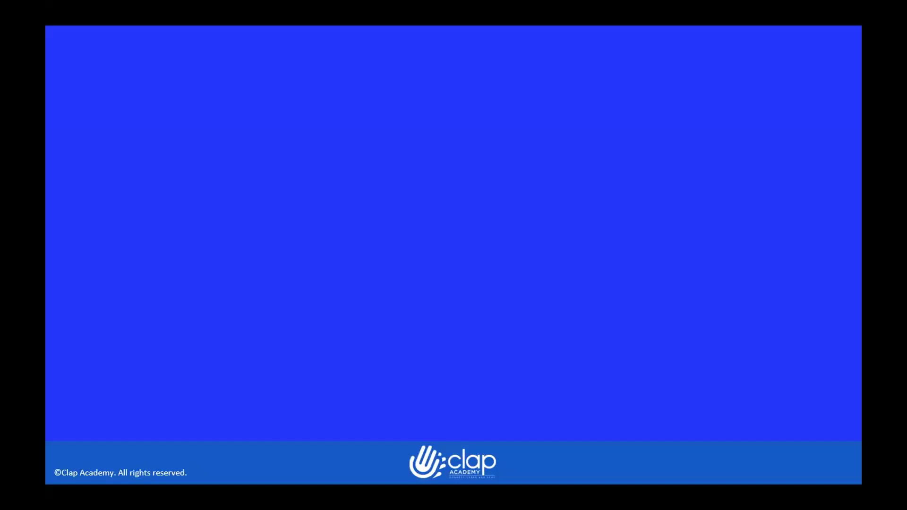
click(66, 426)
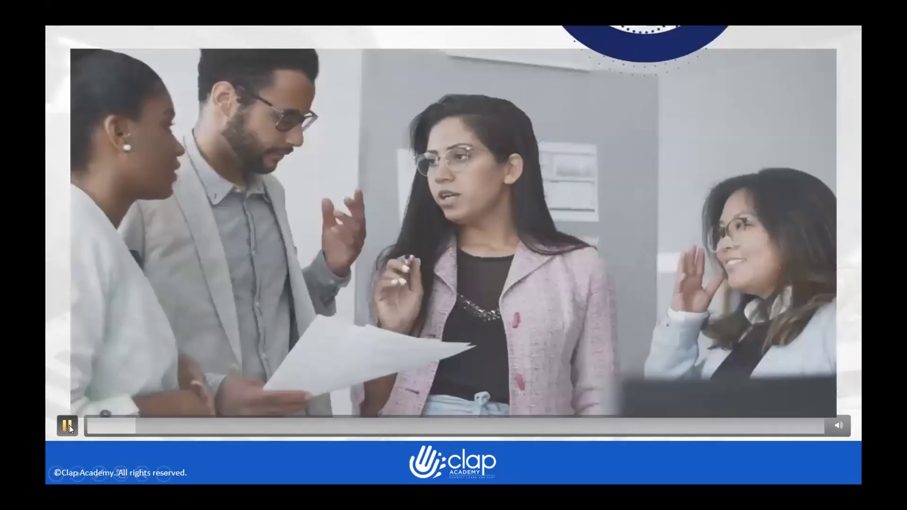
click(67, 425)
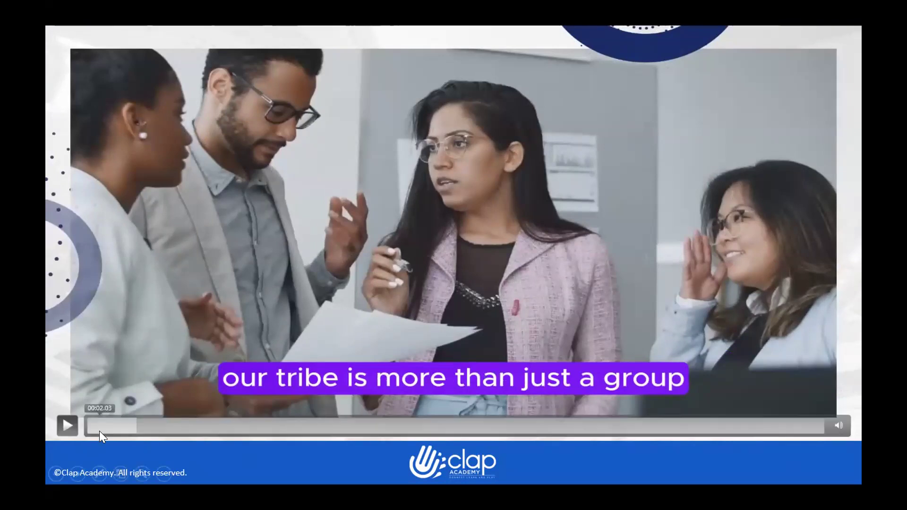
click(64, 426)
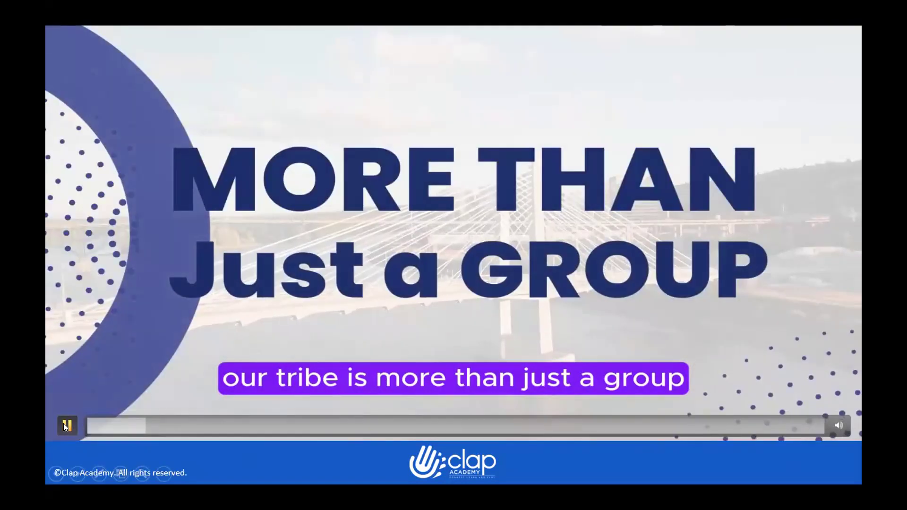